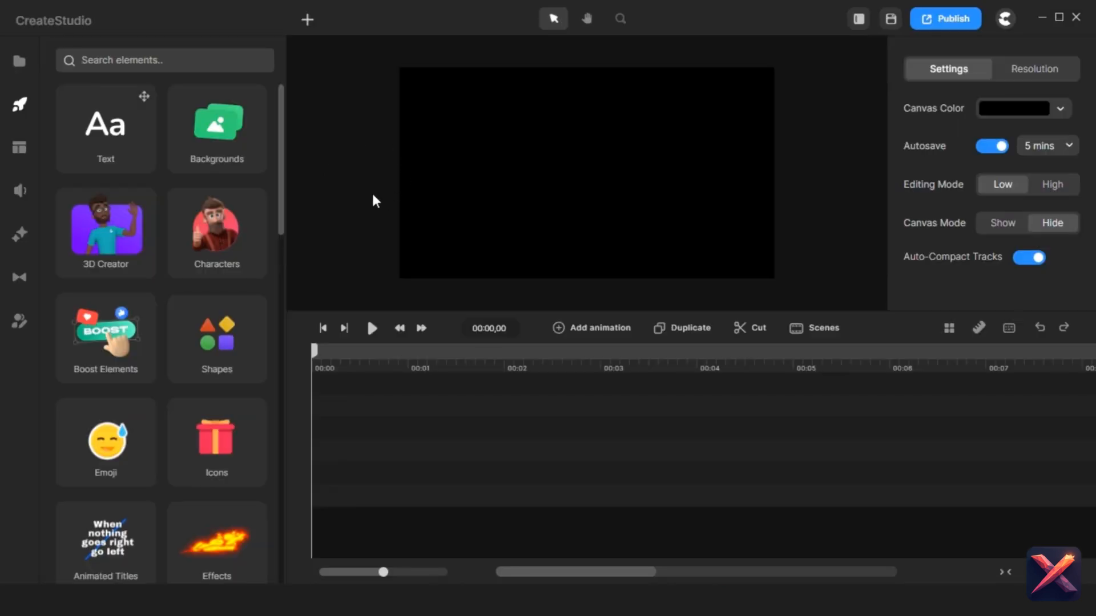
# Step: Add the Beach background to the empty timeline
pyautogui.click(1066, 70)
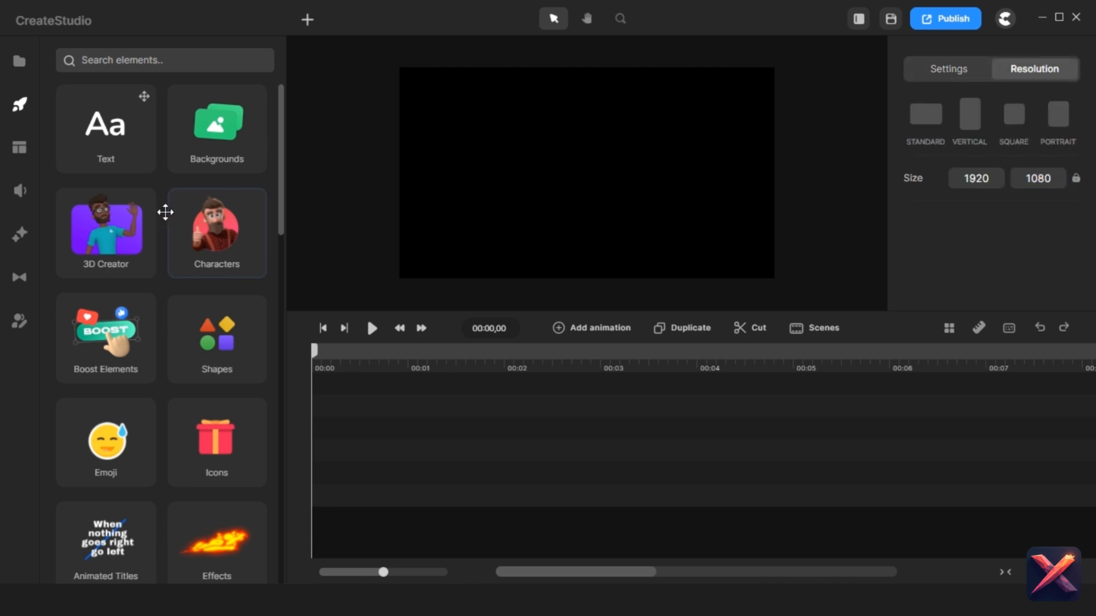
pyautogui.click(215, 126)
pyautogui.scroll(-15, 215, 248)
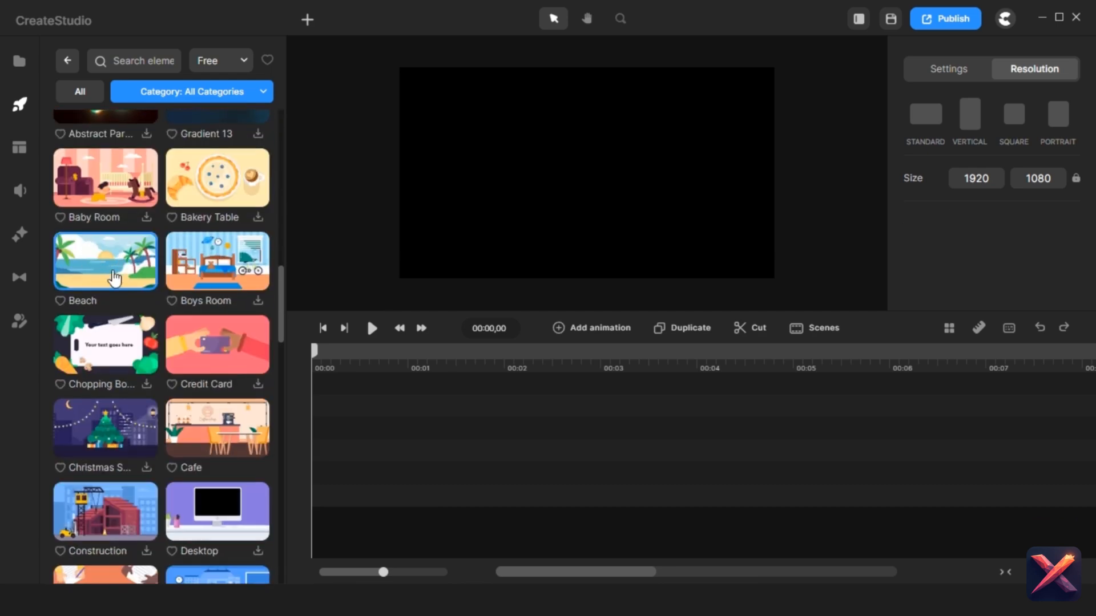
pyautogui.moveTo(114, 278); pyautogui.dragTo(354, 460)
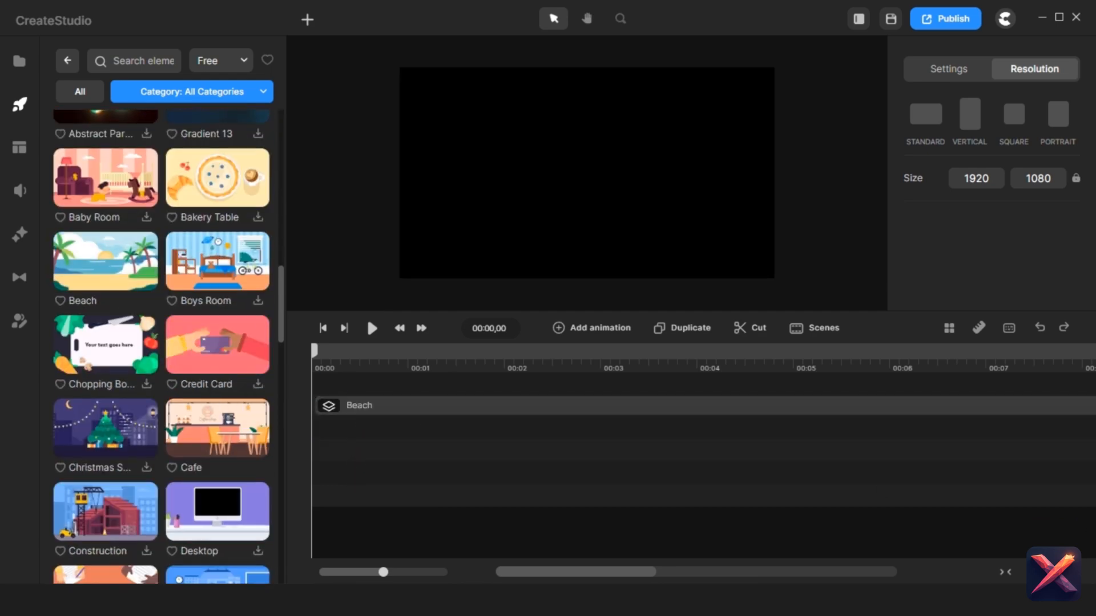
# Step: Increase the height of the timeline tracks and move the Beach clip to the very start
pyautogui.click(1031, 572)
pyautogui.click(1029, 496)
pyautogui.click(1012, 519)
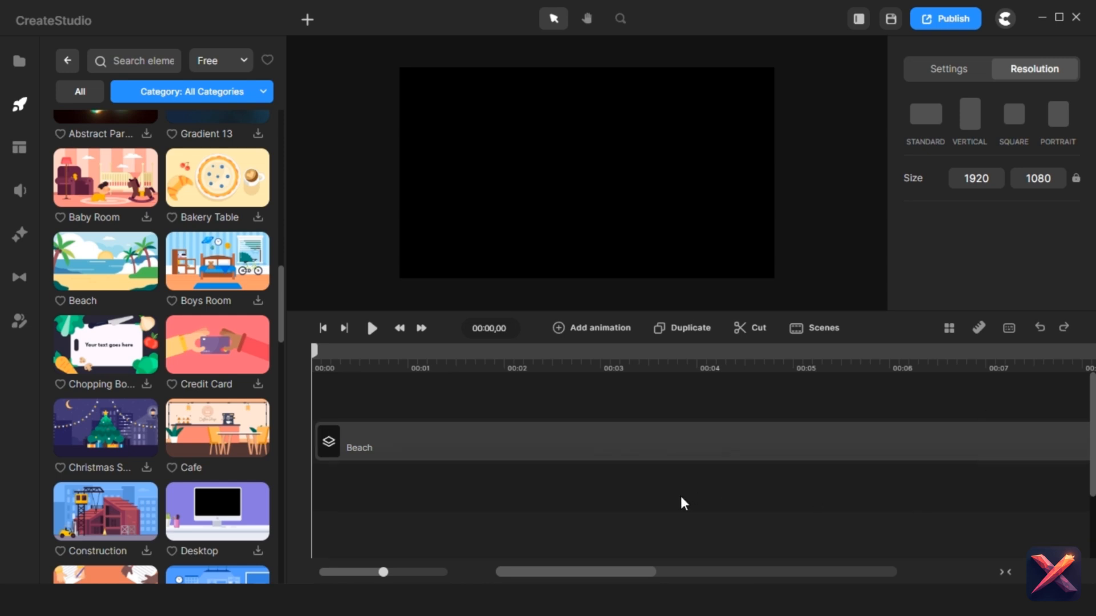
pyautogui.click(396, 449)
pyautogui.click(356, 411)
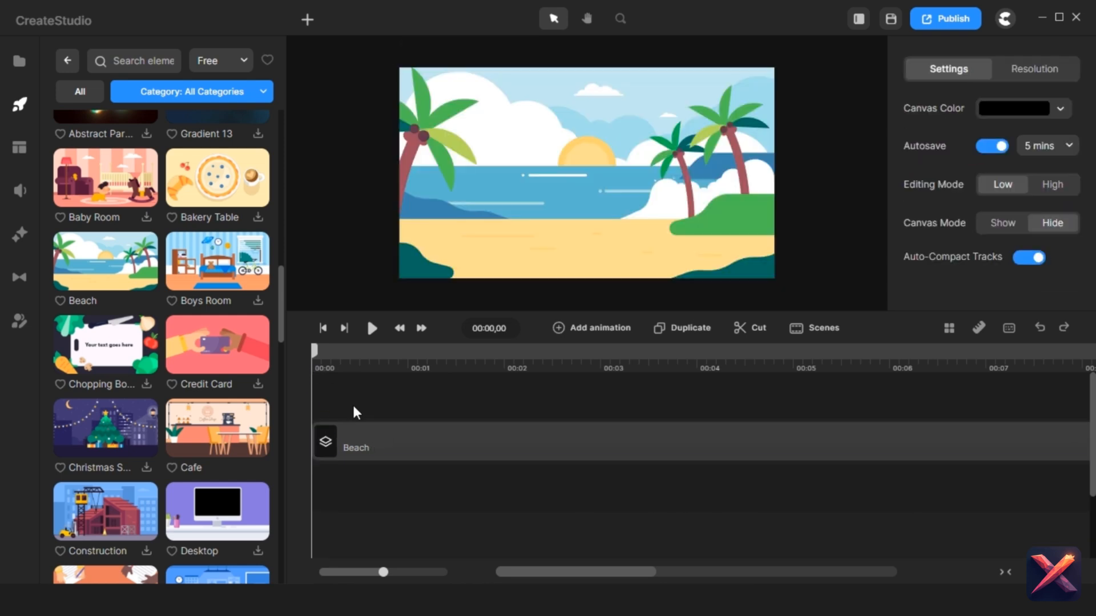
# Step: Add the Cafe background above Beach and, with guidelines shown, scale it down to the lower-left quarter of the canvas
pyautogui.moveTo(208, 448); pyautogui.dragTo(358, 402)
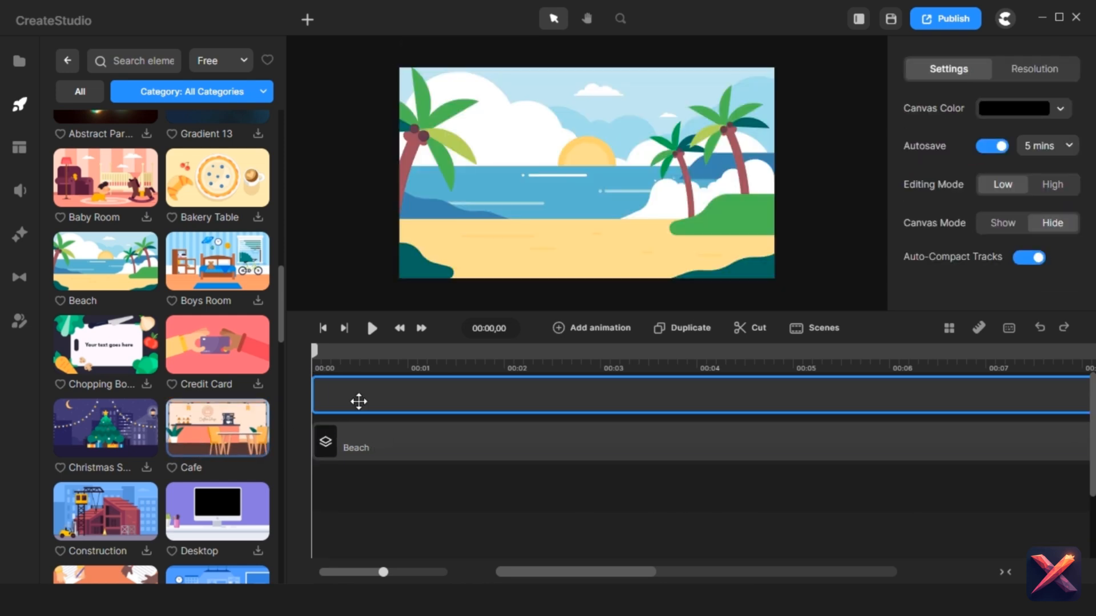
pyautogui.moveTo(423, 394); pyautogui.dragTo(450, 389)
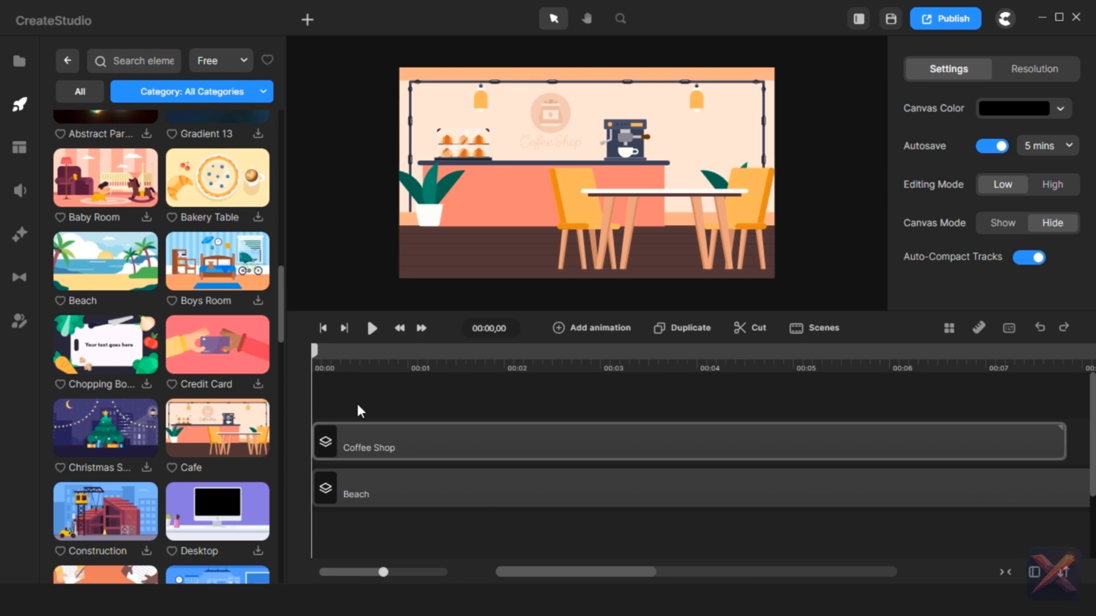
pyautogui.click(687, 173)
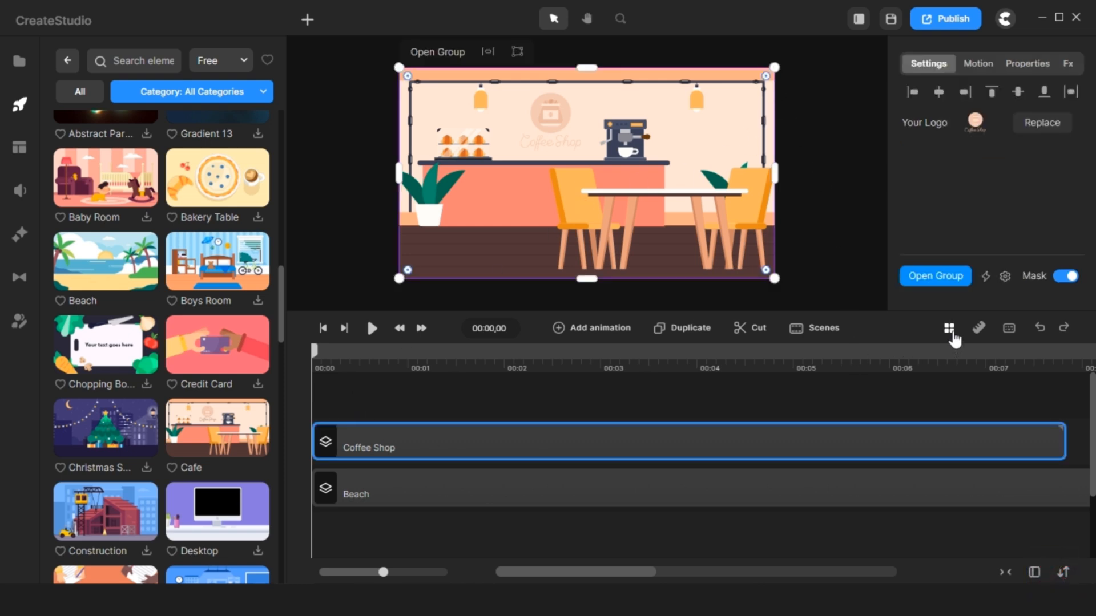
pyautogui.click(977, 327)
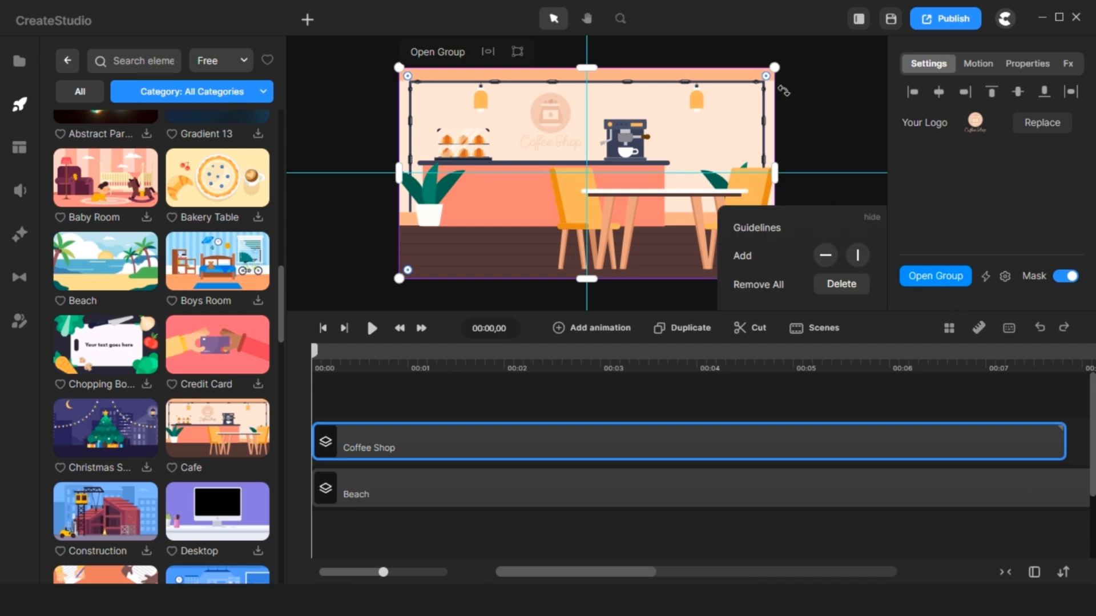
pyautogui.moveTo(775, 65); pyautogui.dragTo(586, 173)
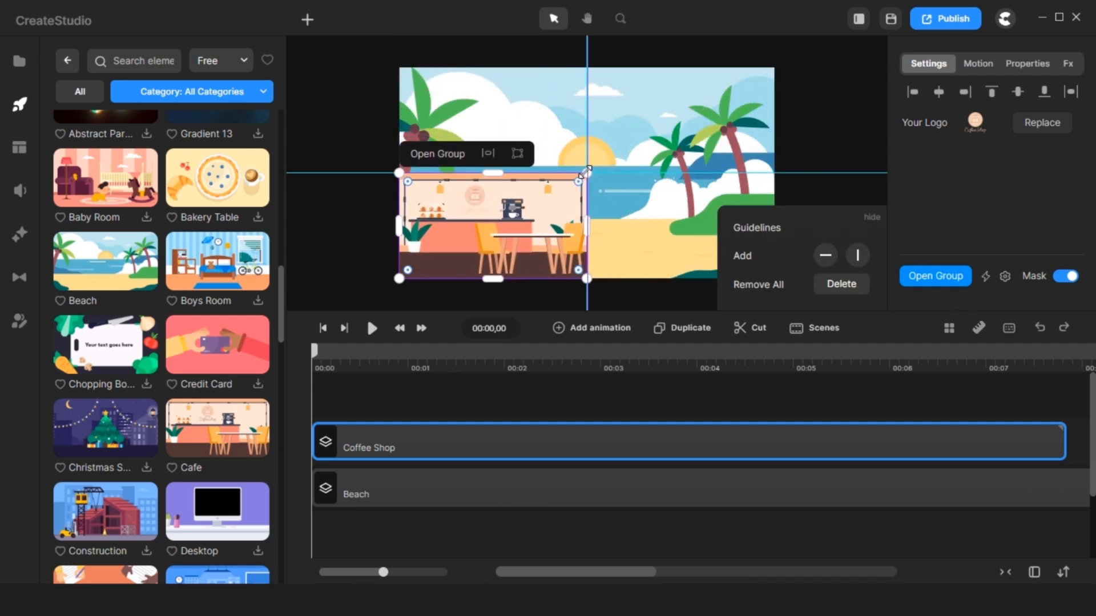
pyautogui.click(560, 398)
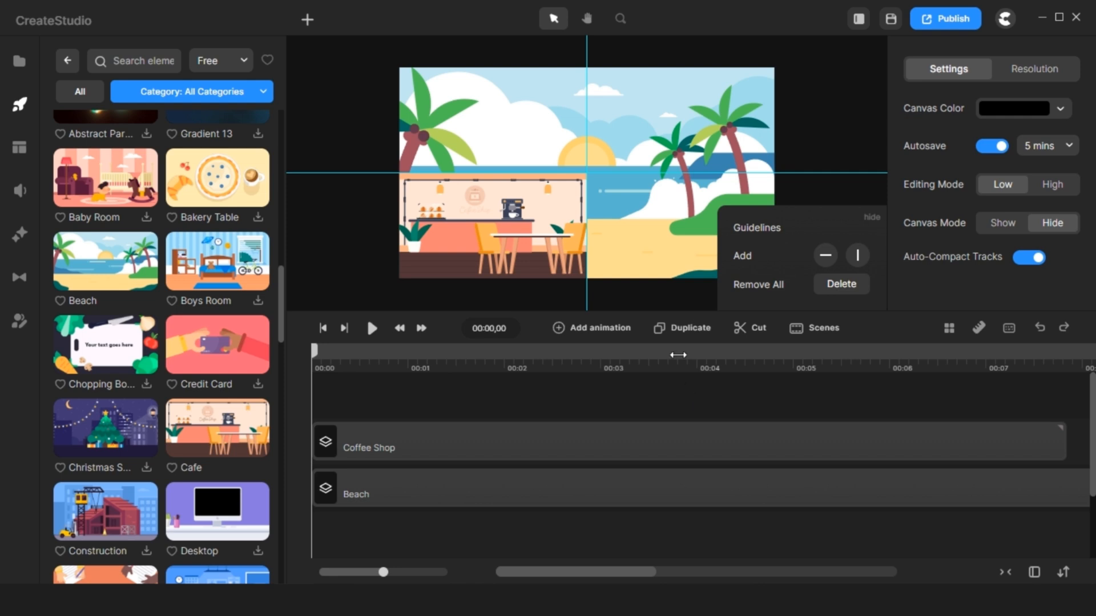
# Step: Open the Beach group and scale its Foreground and Beach layers together down into the lower-left quarter of the canvas
pyautogui.click(642, 240)
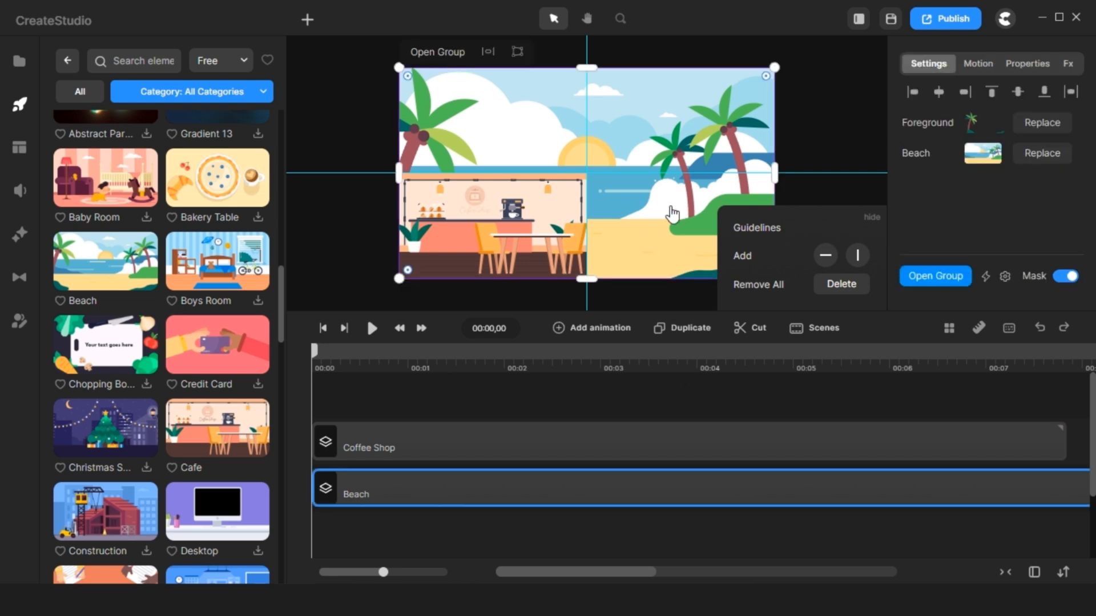
pyautogui.doubleClick(422, 485)
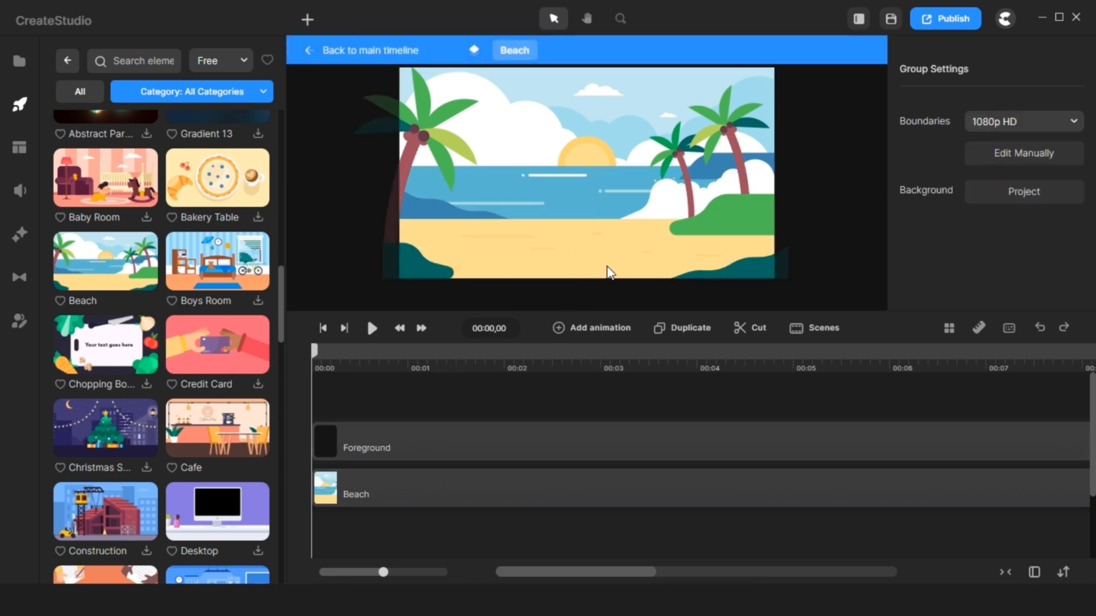
pyautogui.click(642, 226)
pyautogui.scroll(-5, 643, 226)
pyautogui.moveTo(841, 237); pyautogui.dragTo(548, 82)
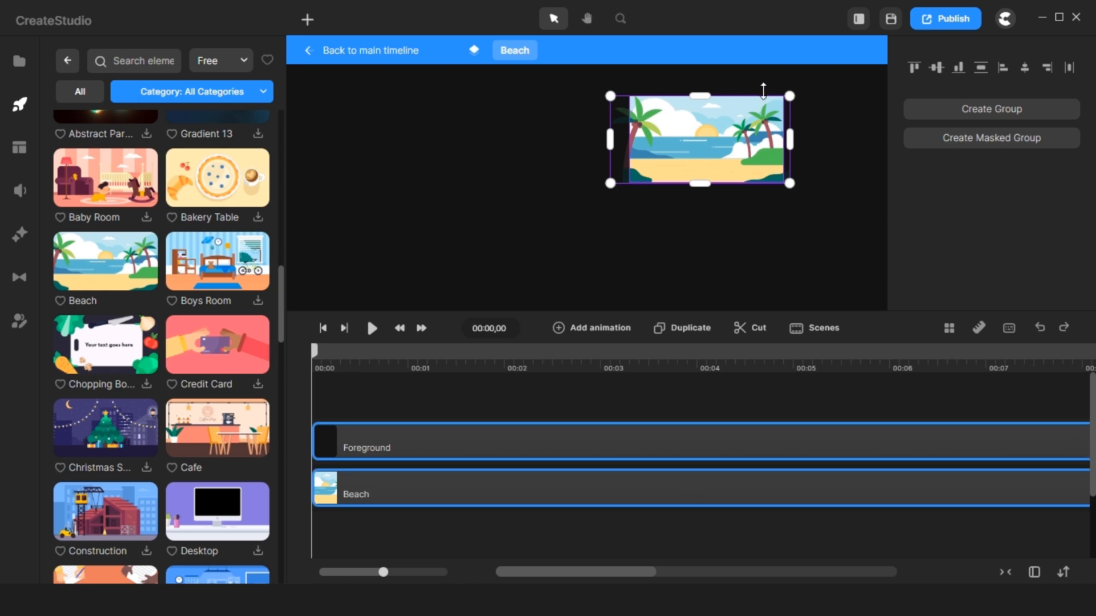
pyautogui.moveTo(791, 97); pyautogui.dragTo(722, 169)
pyautogui.click(755, 152)
pyautogui.scroll(5, 755, 149)
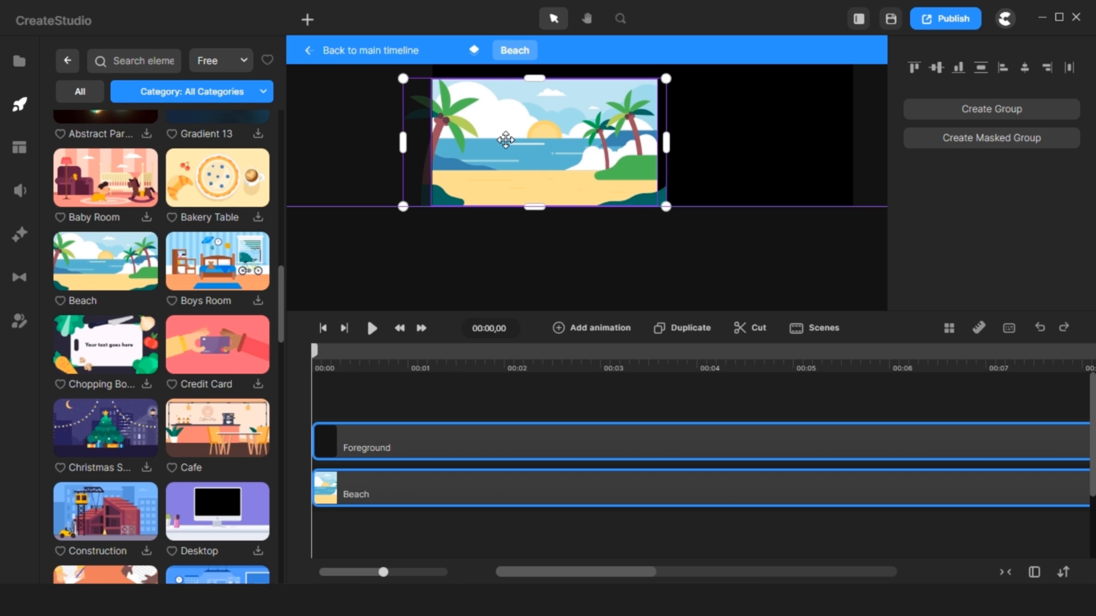
pyautogui.moveTo(508, 140); pyautogui.dragTo(507, 155)
pyautogui.click(659, 208)
# Step: Duplicate the Beach layer and place the copy beside the original to widen the shoreline
pyautogui.press('space')
pyautogui.moveTo(602, 166); pyautogui.dragTo(703, 213)
pyautogui.click(476, 209)
pyautogui.hotkey('ctrl', 'd')
pyautogui.click(846, 246)
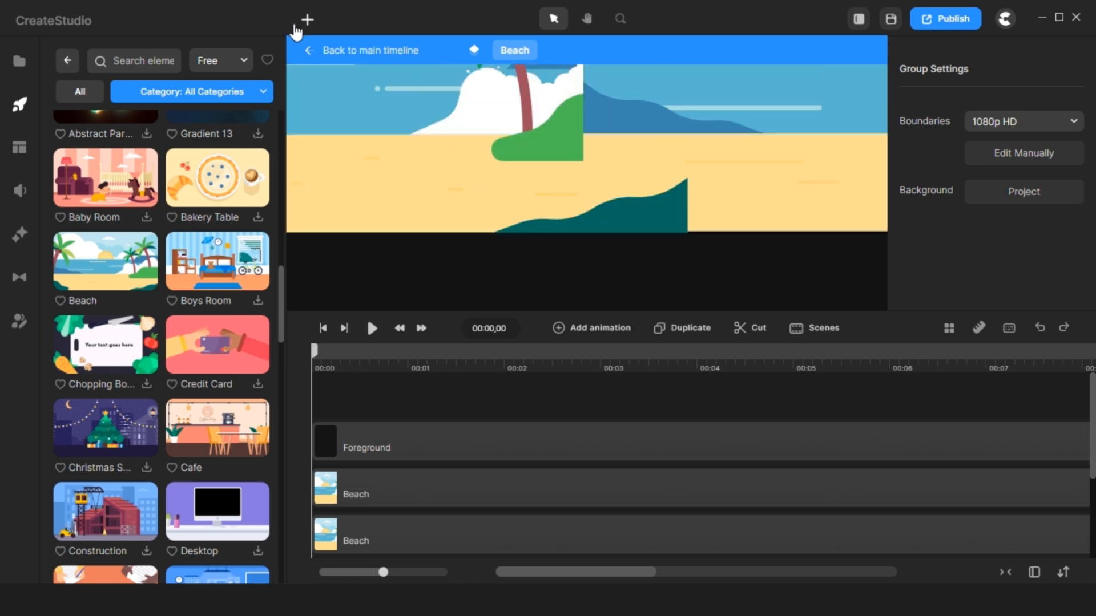
# Step: Draw a closed pen path around the teal bush that is cut off at the seam
pyautogui.click(302, 23)
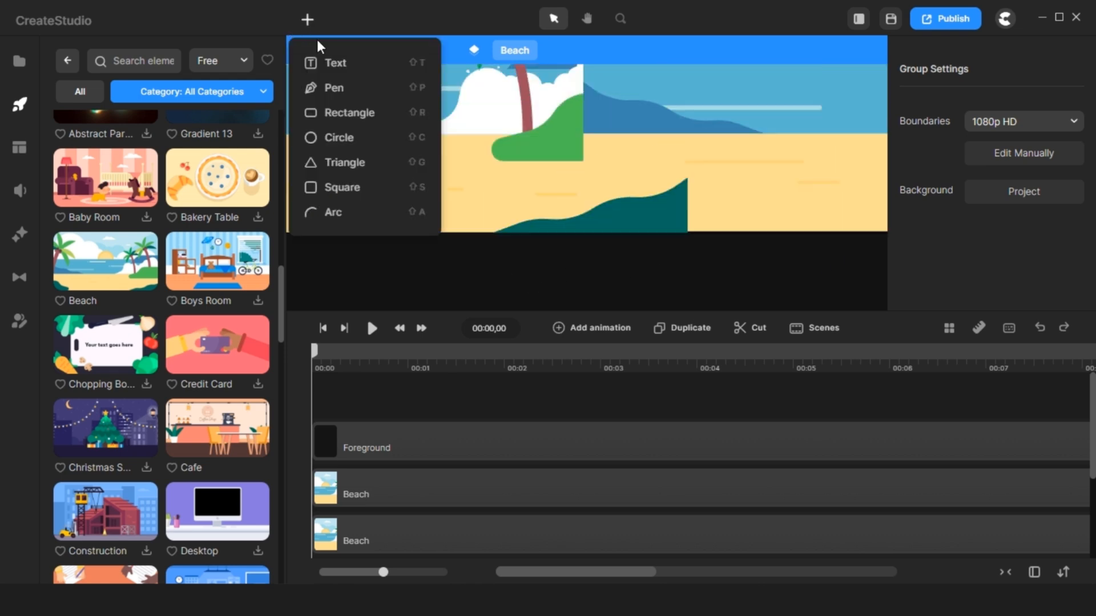
pyautogui.click(357, 95)
pyautogui.moveTo(703, 184); pyautogui.dragTo(684, 179)
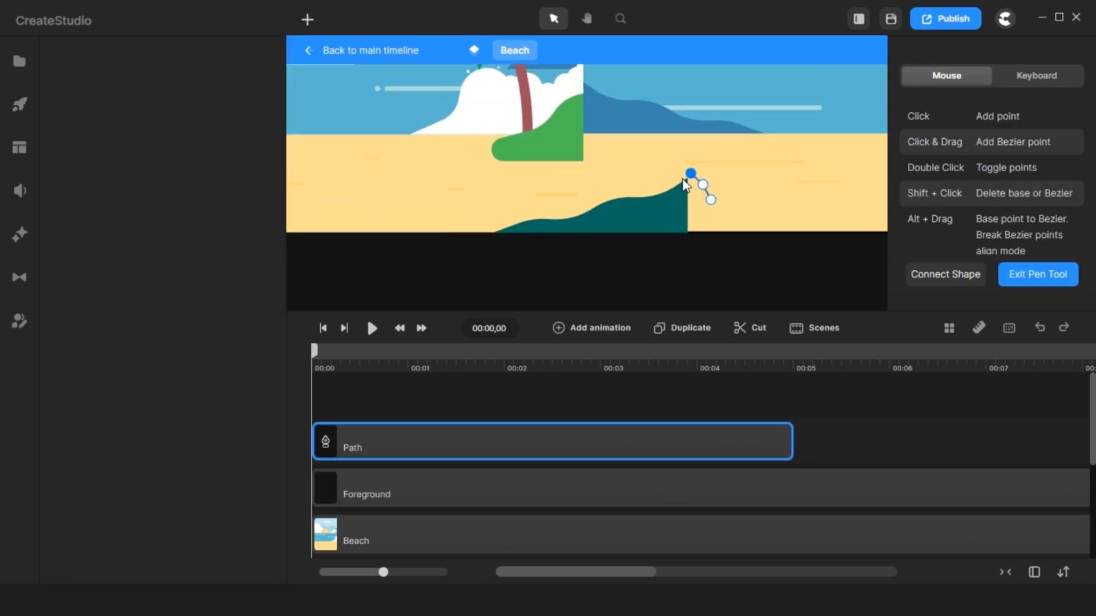
pyautogui.click(702, 248)
pyautogui.click(710, 200)
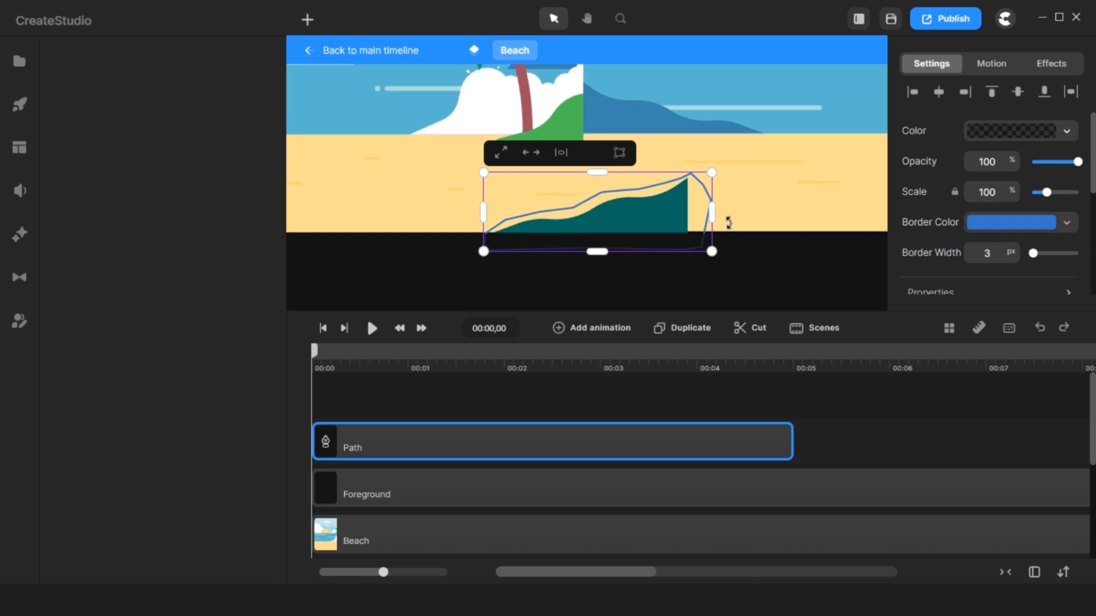
# Step: Fill the path over the teal bush with the sand colour sampled from the scene at full opacity
pyautogui.click(1006, 134)
pyautogui.click(973, 279)
pyautogui.click(736, 217)
pyautogui.moveTo(844, 255); pyautogui.dragTo(985, 255)
pyautogui.click(772, 295)
# Step: Draw a second pen path over the water at the seam, following the shoreline and enclosing the white cloud reflection and dark blue hill
pyautogui.press('space')
pyautogui.moveTo(608, 158); pyautogui.dragTo(665, 263)
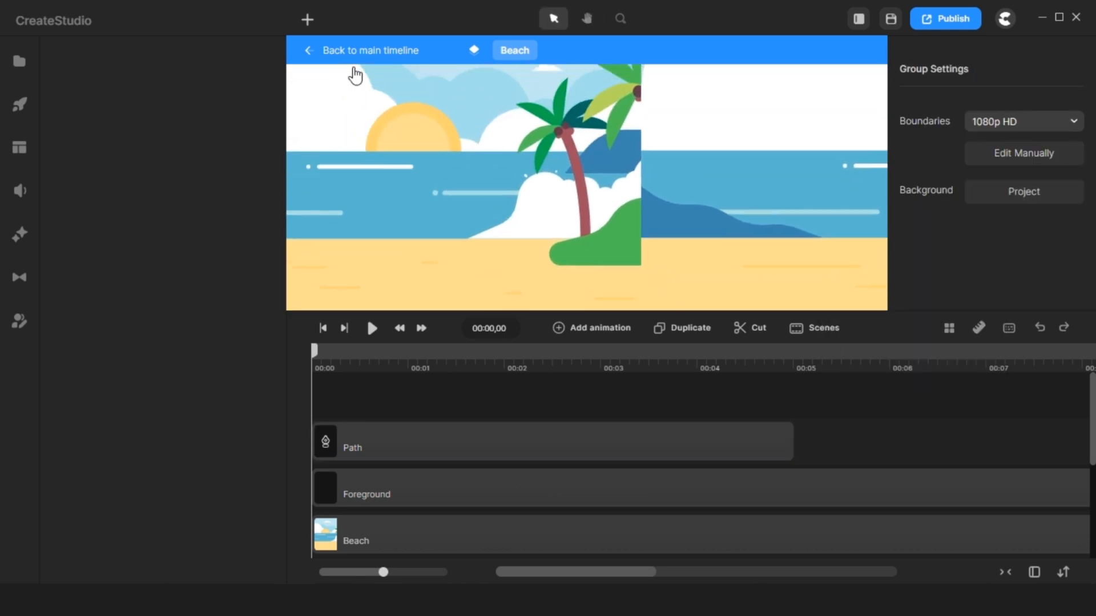
pyautogui.click(307, 20)
pyautogui.click(354, 89)
pyautogui.press('space')
pyautogui.moveTo(433, 244); pyautogui.dragTo(488, 236)
pyautogui.click(497, 231)
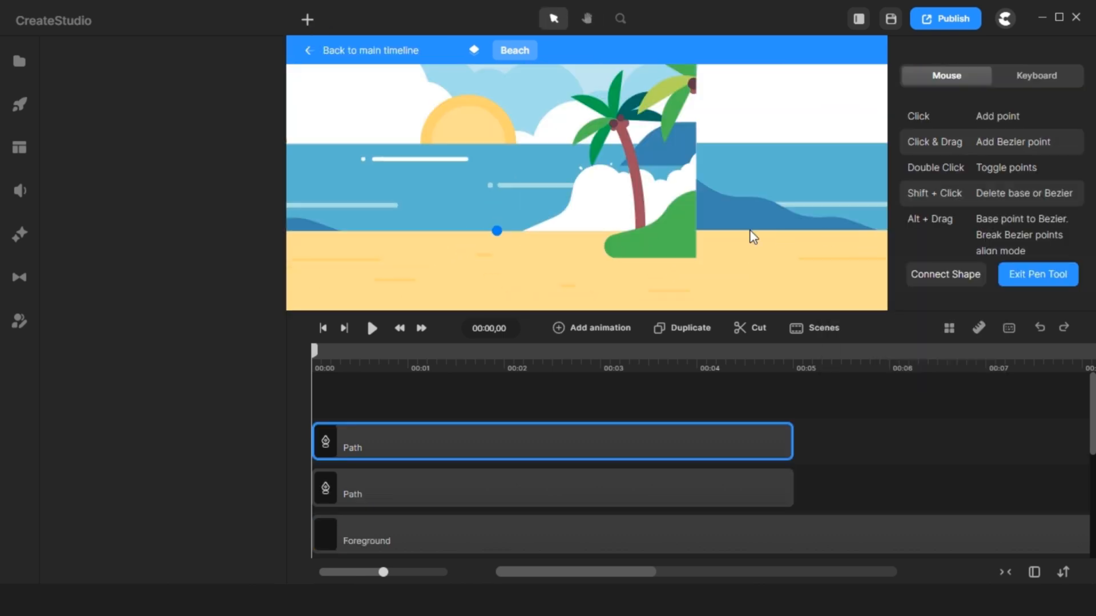
pyautogui.press('space')
pyautogui.press('space')
pyautogui.scroll(5, 880, 231)
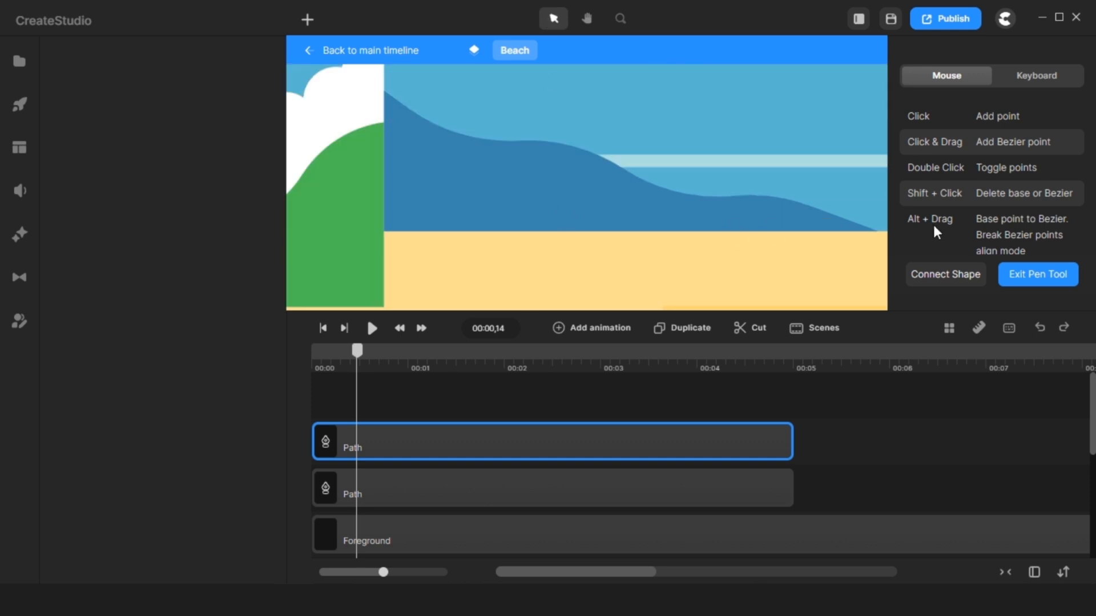
pyautogui.click(878, 231)
pyautogui.scroll(-5, 846, 173)
pyautogui.click(847, 178)
pyautogui.click(831, 175)
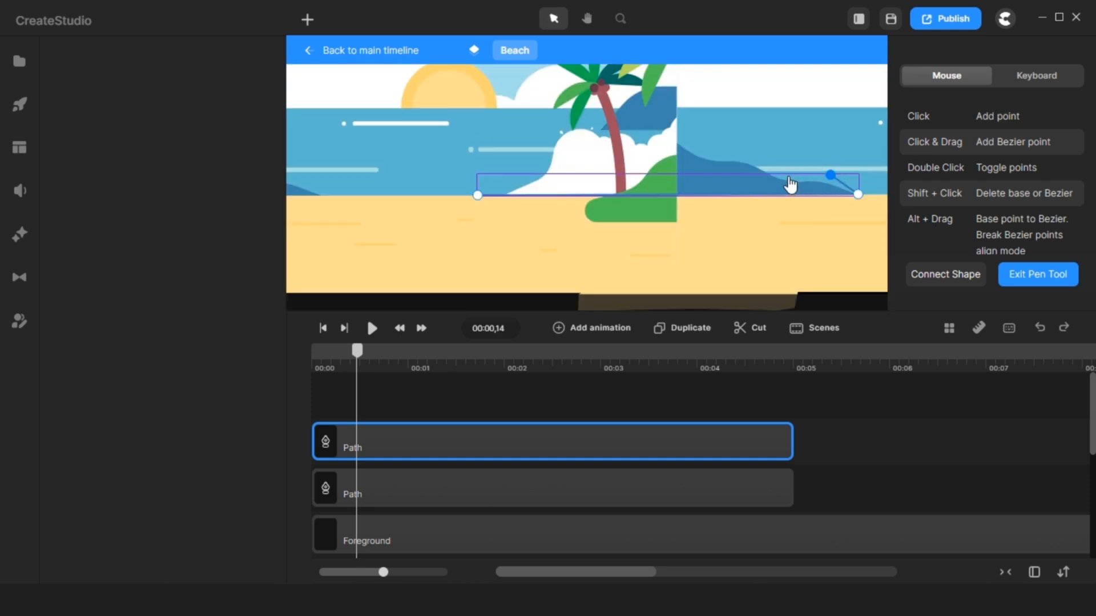
pyautogui.click(787, 175)
pyautogui.click(752, 160)
pyautogui.click(709, 153)
pyautogui.click(687, 141)
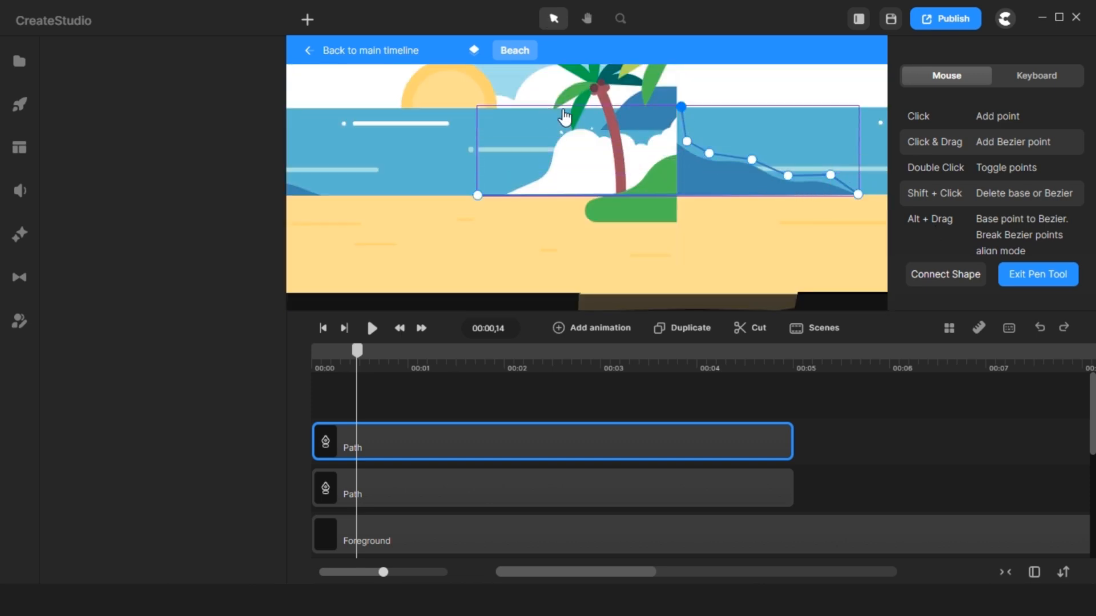
# Step: Fill the second path with the light blue sampled from the sea at full opacity
pyautogui.click(1038, 274)
pyautogui.click(1005, 130)
pyautogui.click(993, 274)
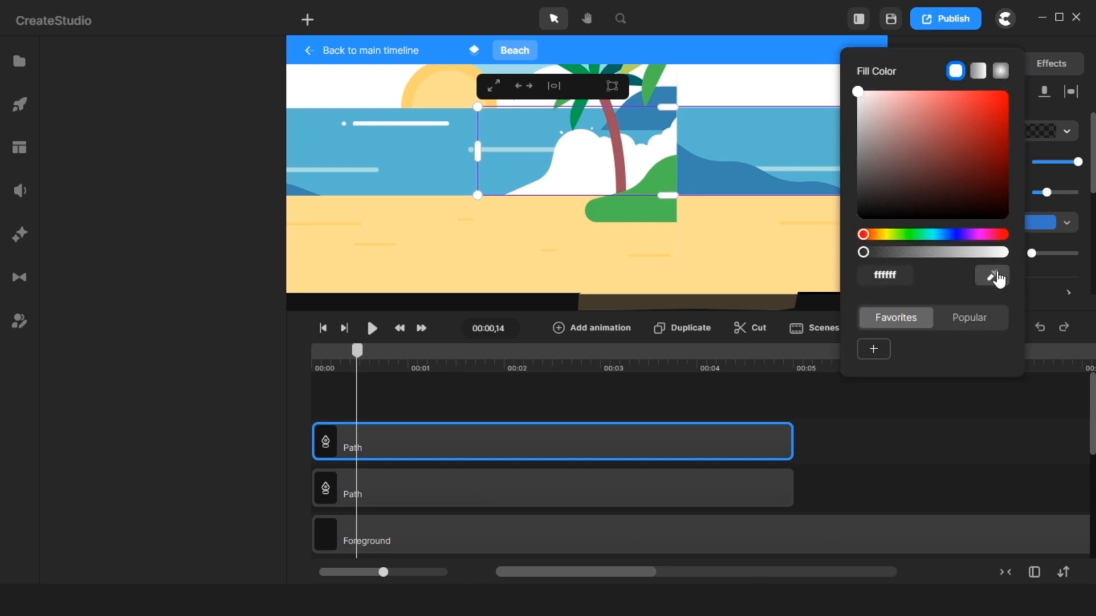
pyautogui.click(759, 161)
pyautogui.click(691, 343)
pyautogui.click(601, 218)
# Step: Adjust the lower points of the blue sea path to meet the shoreline
pyautogui.scroll(5, 558, 193)
pyautogui.doubleClick(558, 192)
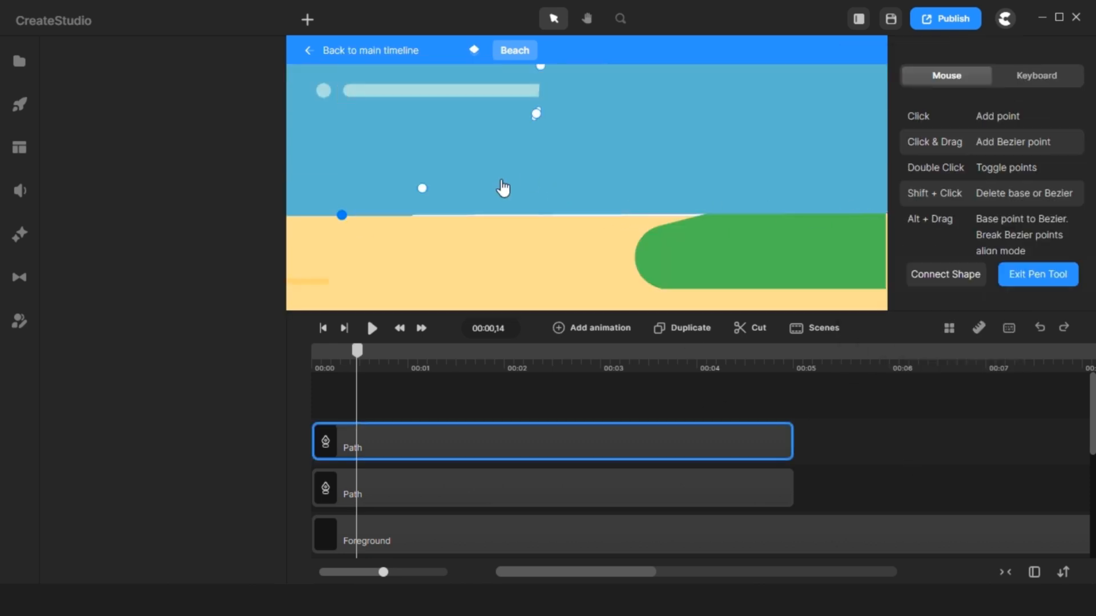
pyautogui.scroll(-5, 660, 247)
pyautogui.scroll(5, 648, 252)
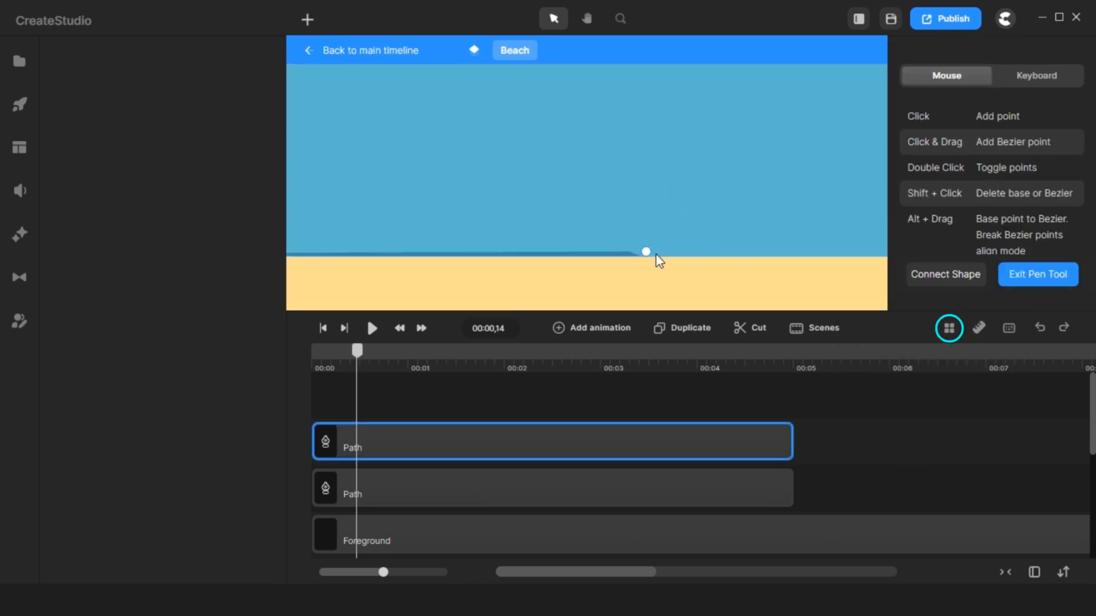
pyautogui.scroll(-5, 654, 257)
pyautogui.click(603, 398)
# Step: Cover the leftover green patch on the beach with a flattened rectangle filled with the sampled sand colour
pyautogui.scroll(5, 480, 264)
pyautogui.click(307, 19)
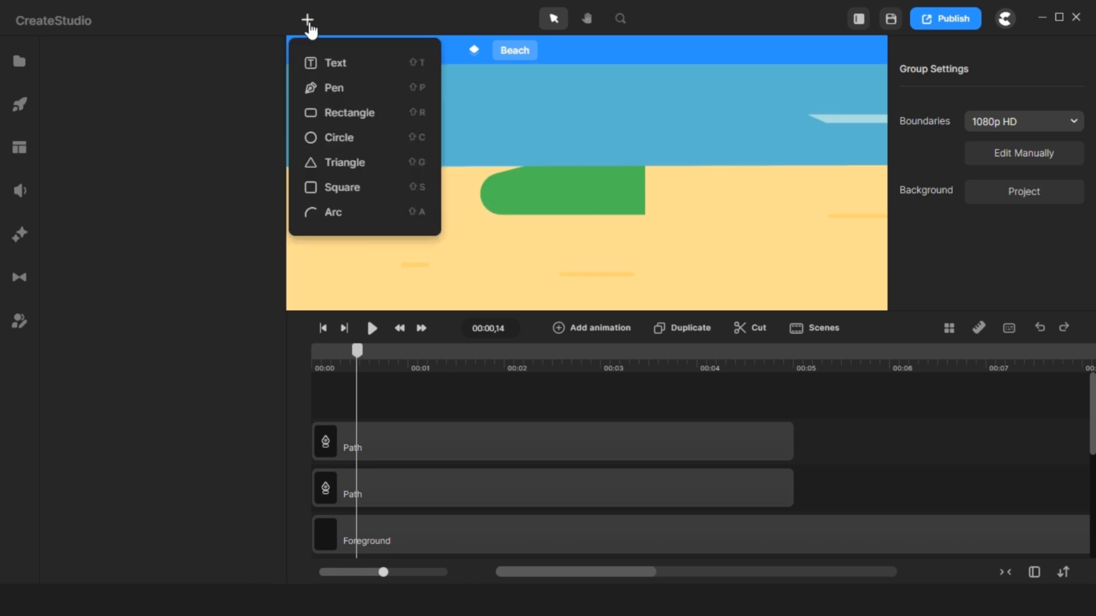
pyautogui.click(329, 114)
pyautogui.scroll(-5, 619, 80)
pyautogui.moveTo(760, 93); pyautogui.dragTo(668, 176)
pyautogui.scroll(5, 668, 177)
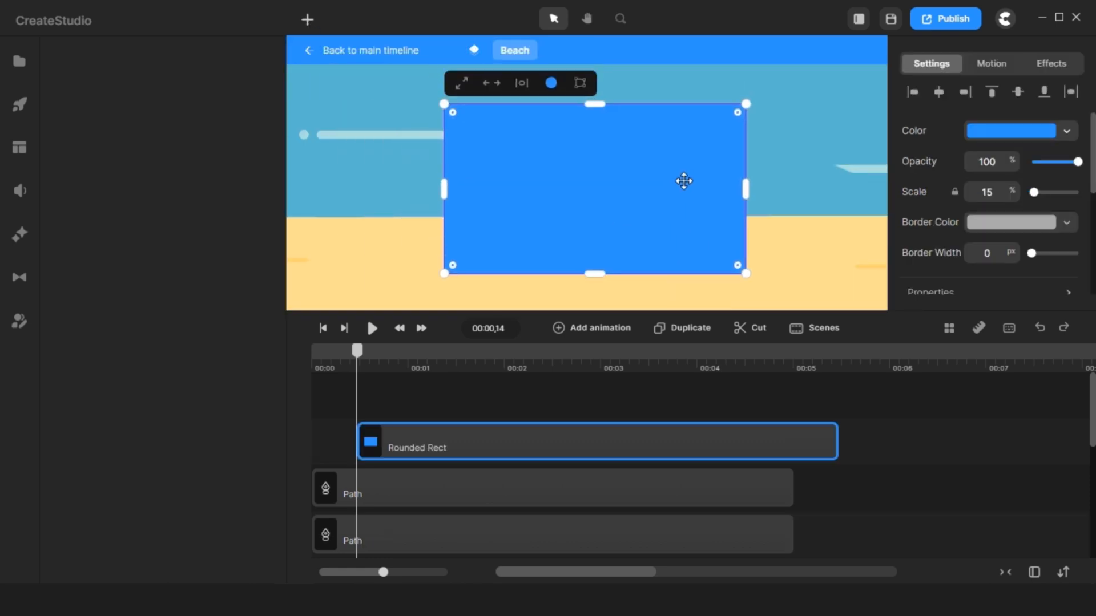
pyautogui.moveTo(595, 103); pyautogui.dragTo(594, 213)
pyautogui.scroll(-5, 683, 231)
pyautogui.click(1010, 131)
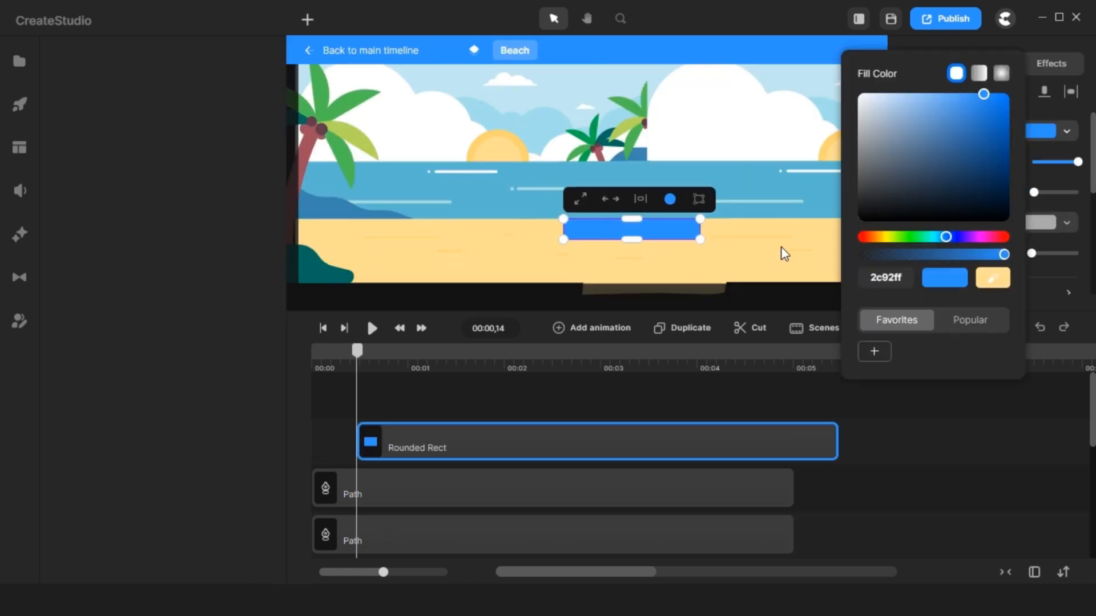
pyautogui.click(782, 252)
# Step: Refine the blue sea path by repositioning its shoreline end points, extending one farther along the beach
pyautogui.scroll(5, 594, 213)
pyautogui.click(614, 160)
pyautogui.doubleClick(614, 160)
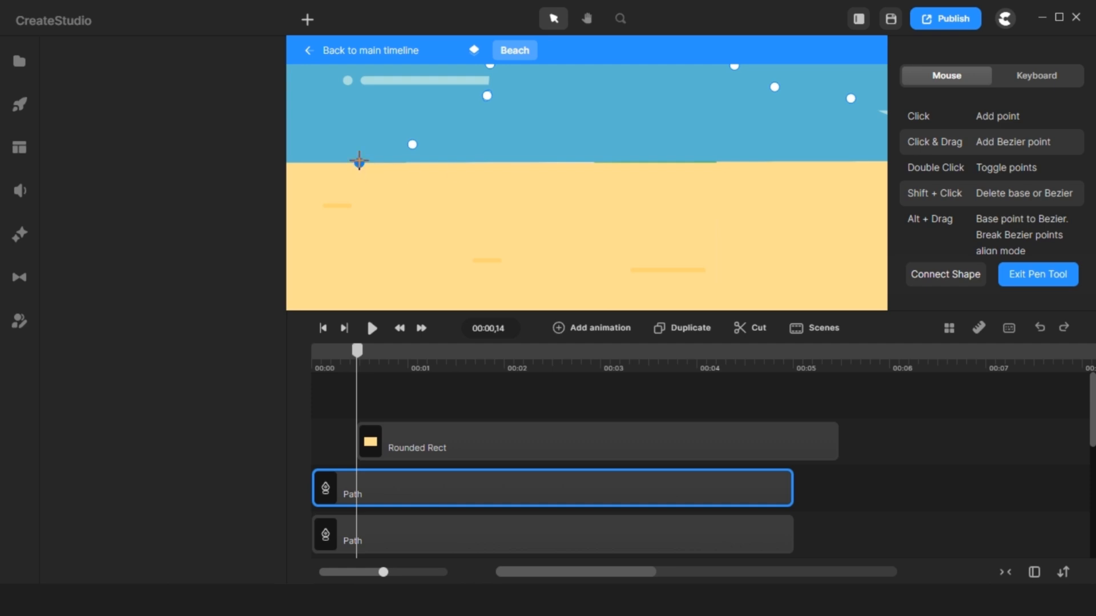
pyautogui.scroll(-5, 359, 161)
pyautogui.scroll(5, 644, 161)
pyautogui.scroll(-5, 679, 188)
pyautogui.scroll(5, 676, 182)
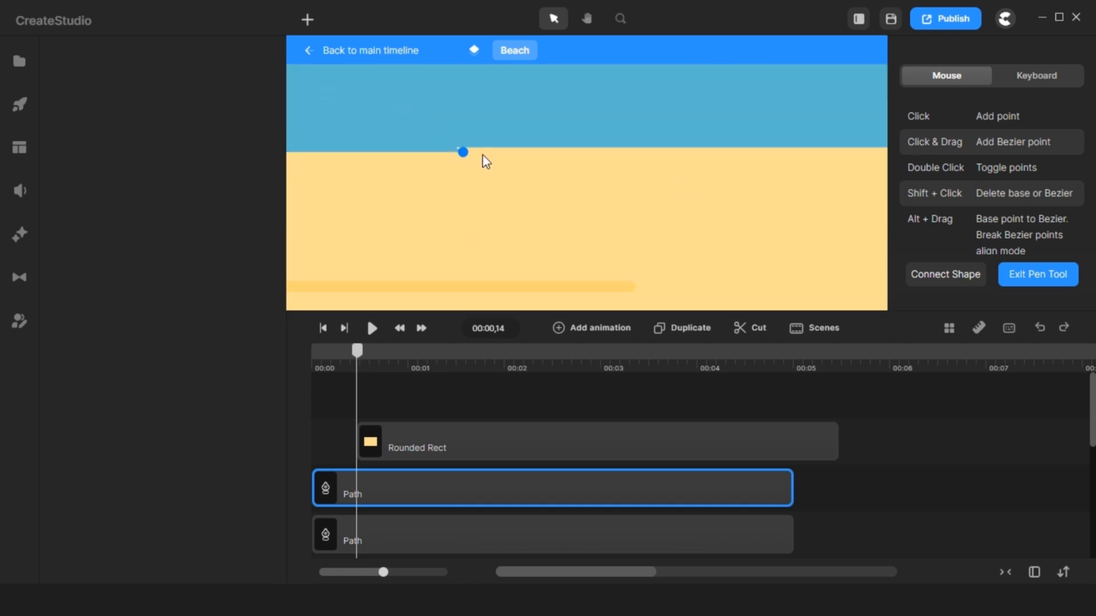
pyautogui.scroll(-3, 702, 166)
pyautogui.click(792, 149)
pyautogui.scroll(3, 558, 215)
pyautogui.scroll(-5, 319, 263)
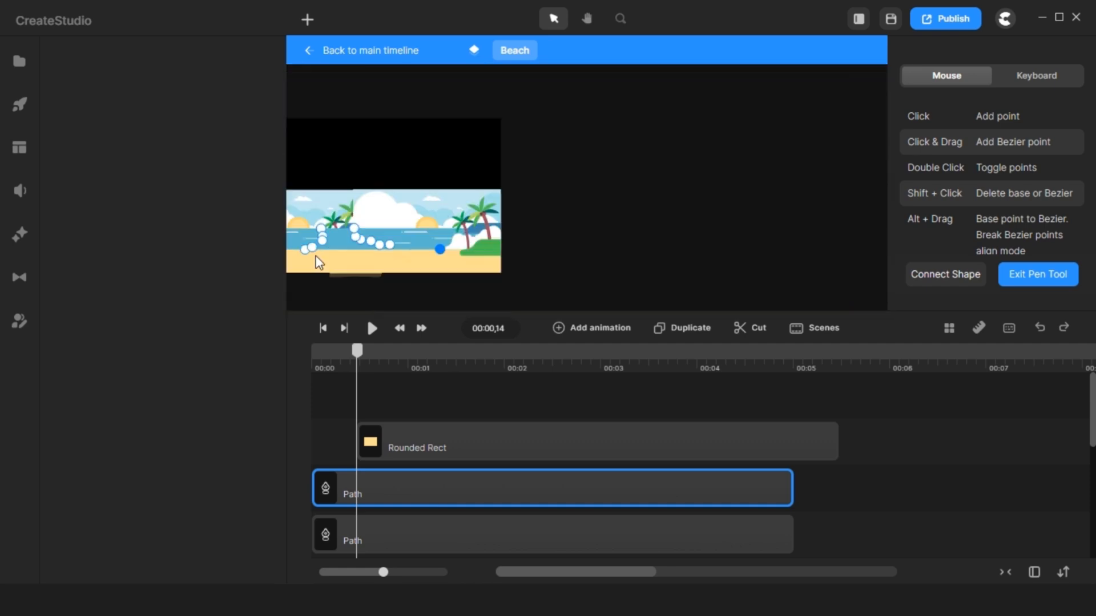
pyautogui.scroll(5, 434, 246)
pyautogui.press('Escape')
# Step: Draw a closed pen path around the cut-off palm trees above the sea at the seam and open its fill colour
pyautogui.click(308, 20)
pyautogui.click(323, 83)
pyautogui.scroll(5, 685, 127)
pyautogui.click(684, 109)
pyautogui.click(656, 215)
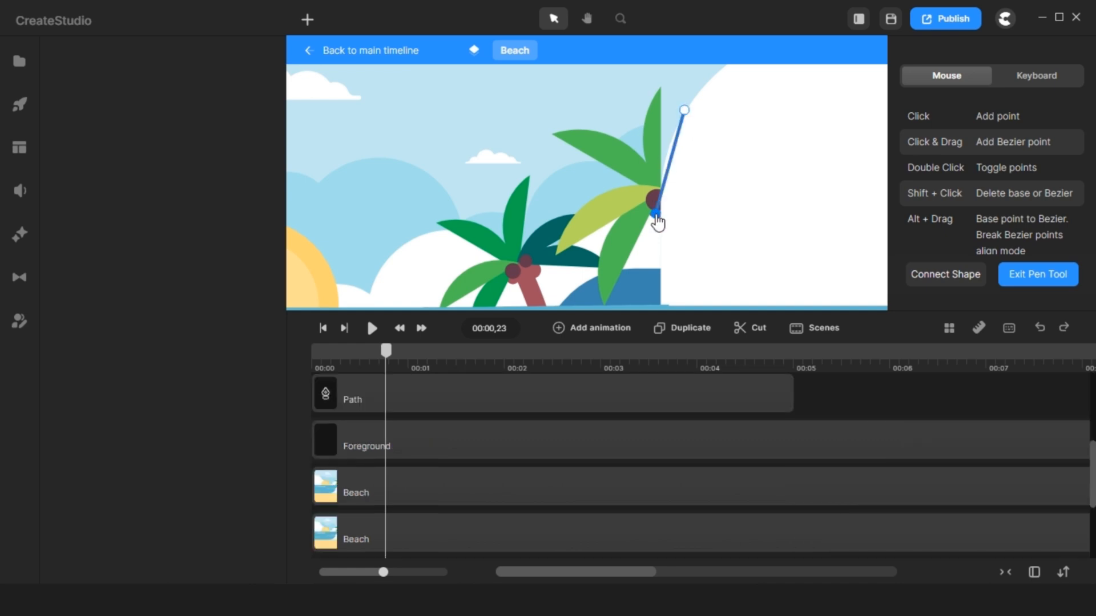
pyautogui.moveTo(525, 270); pyautogui.dragTo(506, 309)
pyautogui.moveTo(624, 210); pyautogui.dragTo(603, 195)
pyautogui.moveTo(456, 251); pyautogui.dragTo(645, 165)
pyautogui.moveTo(693, 224); pyautogui.dragTo(653, 144)
pyautogui.moveTo(603, 151); pyautogui.dragTo(566, 165)
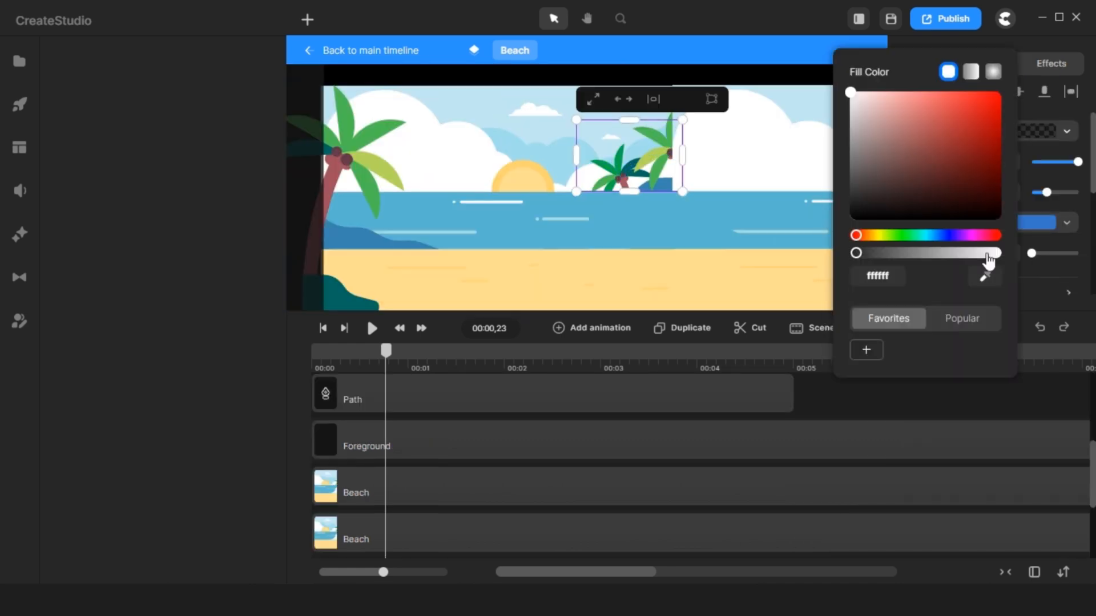
# Step: Fill the path over the cut-off palms with white and align its lower point with the horizon
pyautogui.click(643, 215)
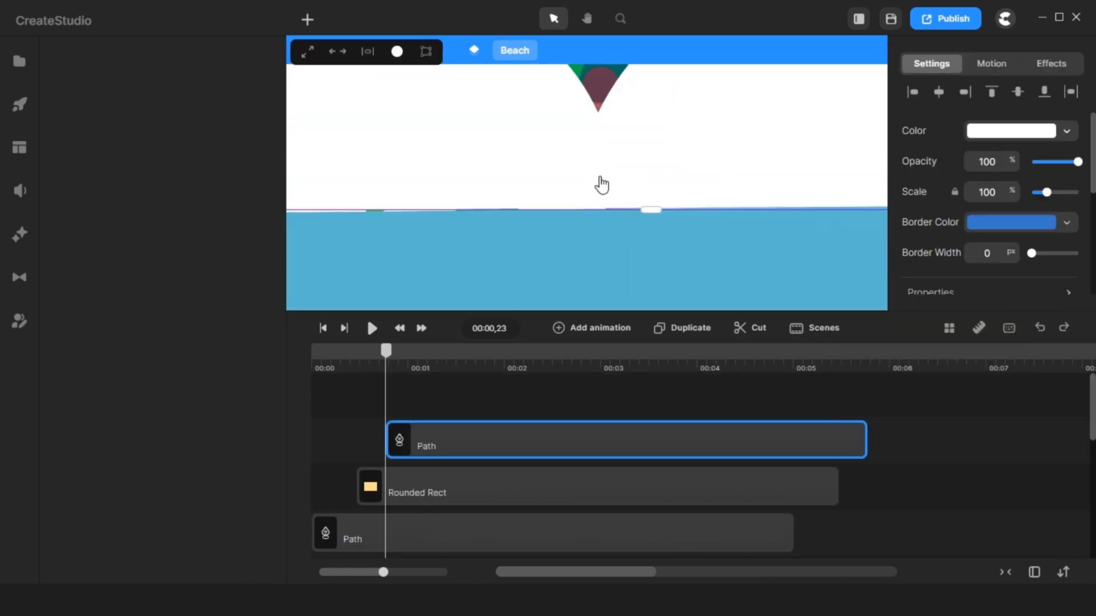
pyautogui.doubleClick(599, 183)
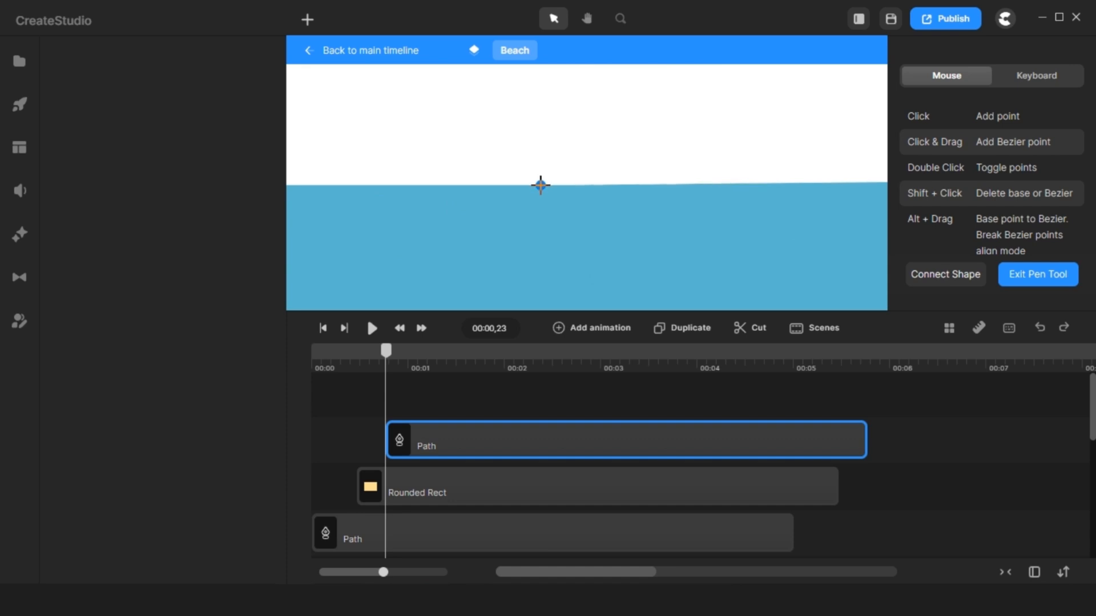
pyautogui.click(1038, 274)
pyautogui.scroll(-10, 621, 214)
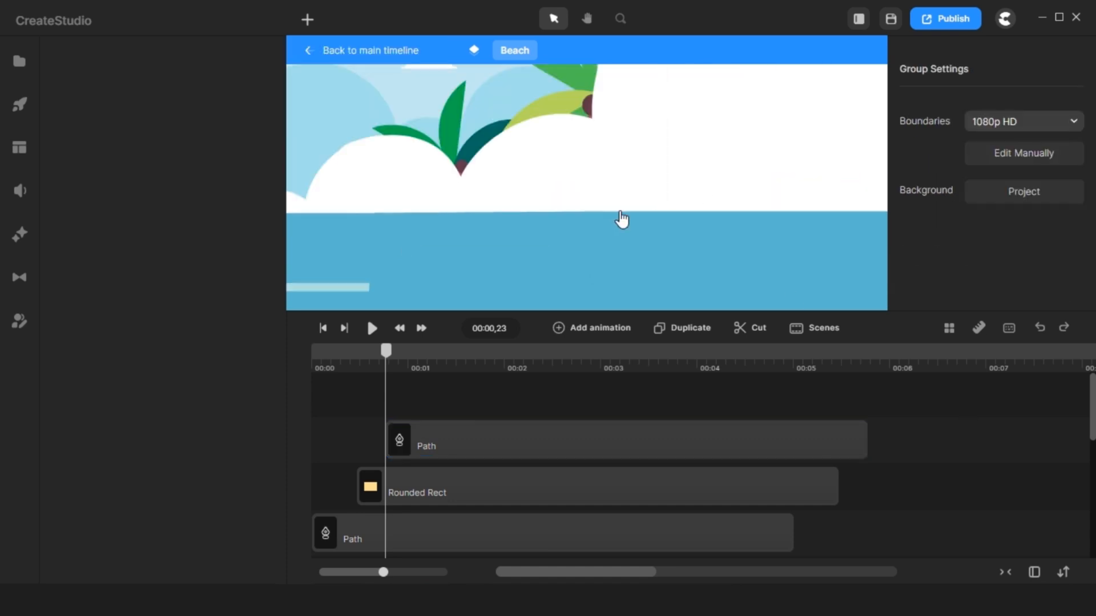
# Step: Align the white path and sand rectangle clips with the start of the timeline
pyautogui.moveTo(491, 441); pyautogui.dragTo(417, 441)
pyautogui.moveTo(488, 496); pyautogui.dragTo(474, 497)
pyautogui.moveTo(473, 496); pyautogui.dragTo(443, 496)
pyautogui.click(867, 425)
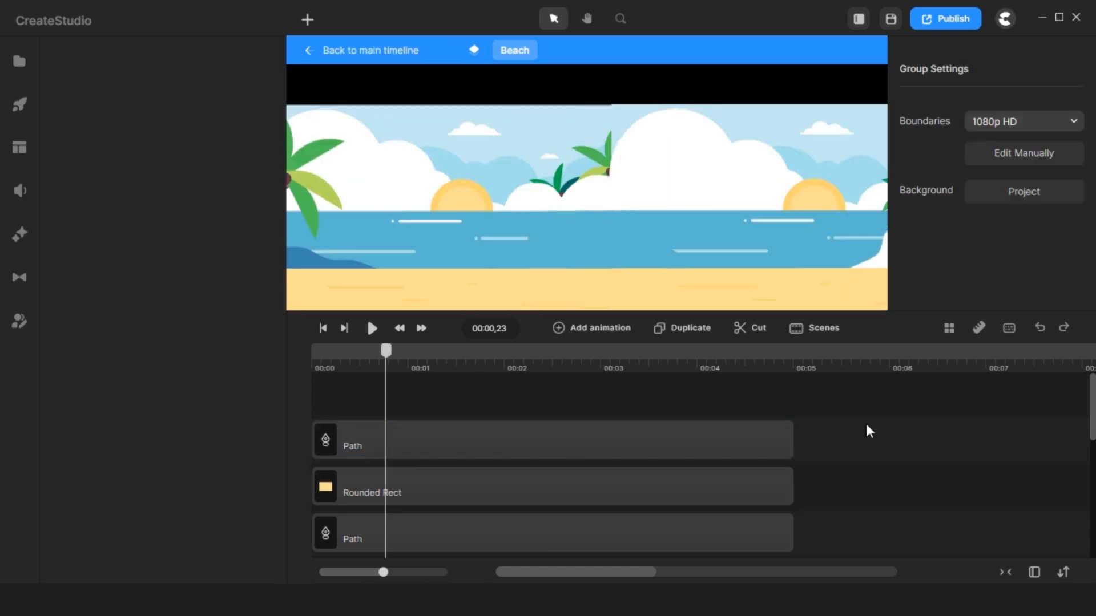
# Step: Start a pen path over the smaller palm's leftover leaves, curving along the light blue cloud outline
pyautogui.click(307, 20)
pyautogui.click(343, 165)
pyautogui.scroll(5, 522, 131)
pyautogui.scroll(-5, 588, 290)
pyautogui.scroll(10, 588, 290)
pyautogui.click(508, 121)
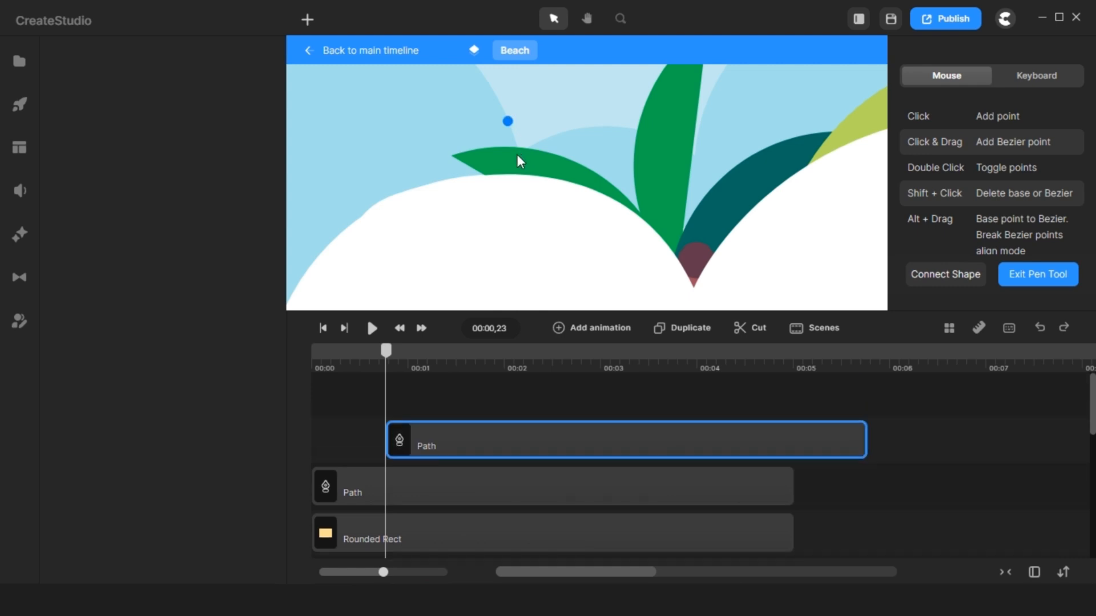
pyautogui.moveTo(518, 155); pyautogui.dragTo(519, 172)
pyautogui.moveTo(684, 149); pyautogui.dragTo(782, 203)
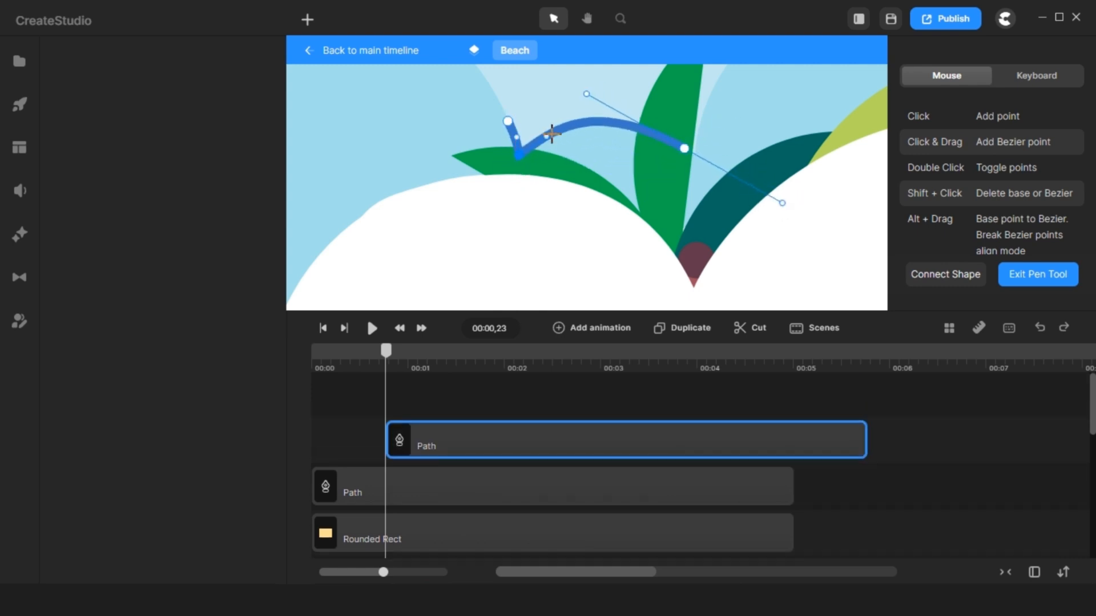
pyautogui.moveTo(586, 94); pyautogui.dragTo(612, 103)
pyautogui.keyDown('shift'); pyautogui.click(782, 203); pyautogui.keyUp('shift')
pyautogui.scroll(-5, 725, 150)
pyautogui.scroll(5, 800, 98)
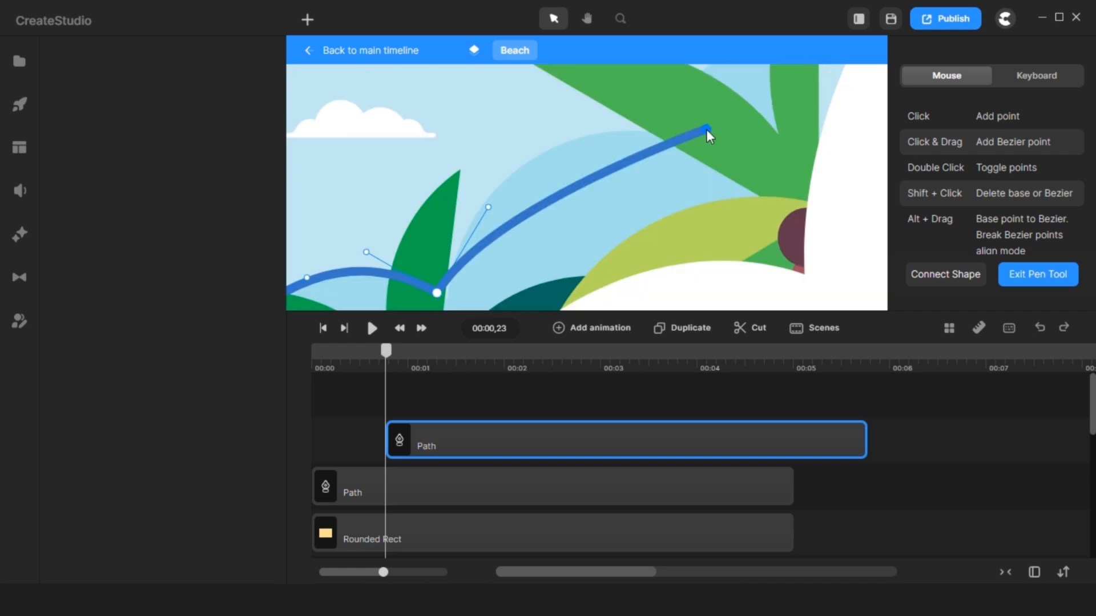
# Step: Continue the pen path with curved points across the larger palm's leaves and into the big white cloud
pyautogui.moveTo(707, 129); pyautogui.dragTo(900, 138)
pyautogui.scroll(-5, 620, 148)
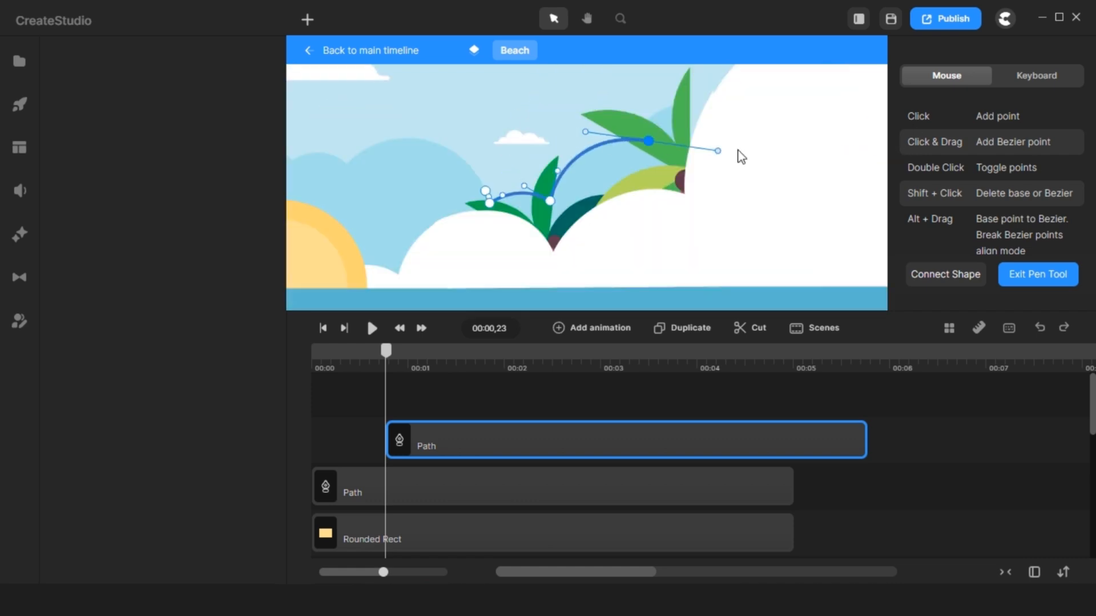
pyautogui.scroll(5, 679, 109)
pyautogui.moveTo(547, 237); pyautogui.dragTo(514, 242)
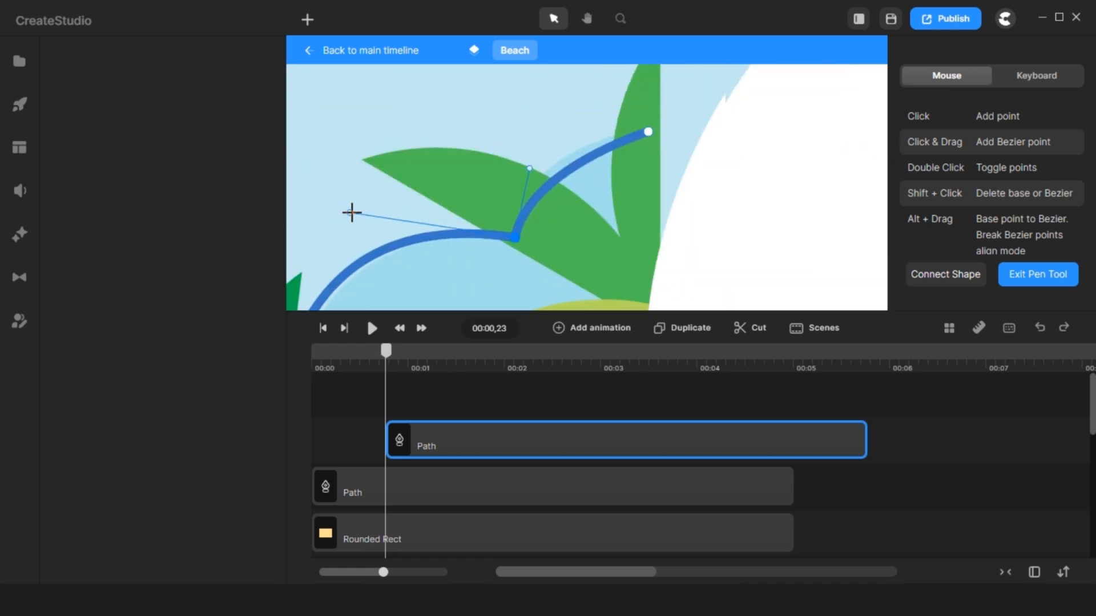
pyautogui.moveTo(346, 213); pyautogui.dragTo(374, 213)
pyautogui.moveTo(649, 131); pyautogui.dragTo(586, 122)
pyautogui.moveTo(528, 168); pyautogui.dragTo(520, 165)
pyautogui.moveTo(690, 139); pyautogui.dragTo(653, 101)
pyautogui.scroll(-5, 654, 101)
pyautogui.moveTo(639, 127); pyautogui.dragTo(693, 131)
pyautogui.moveTo(639, 128); pyautogui.dragTo(642, 151)
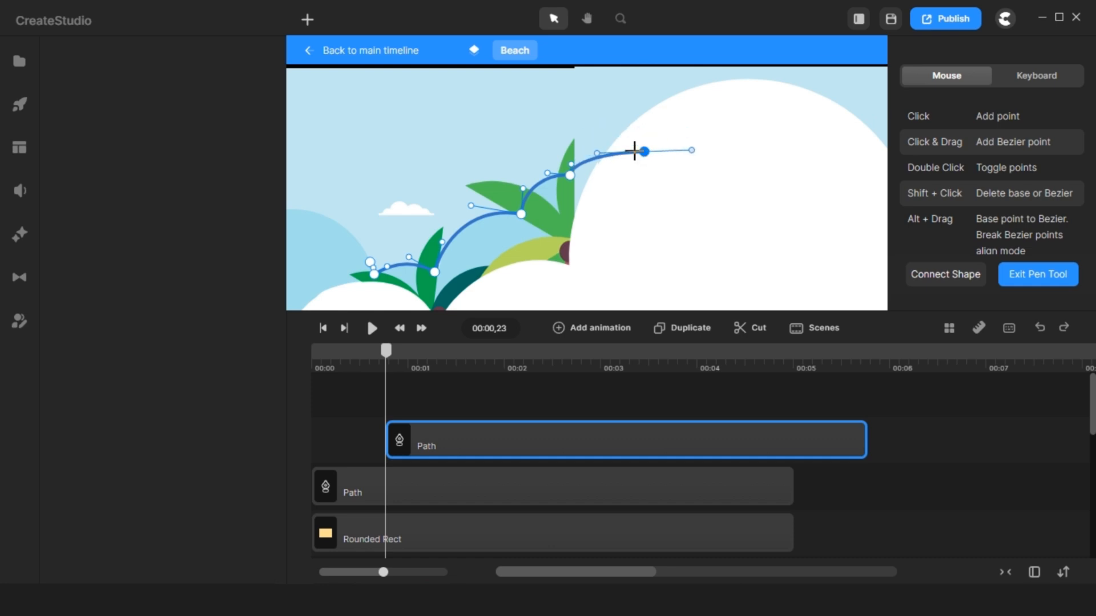
# Step: Close the pen path across the white clouds and fill it with the light blue cloud colour a2dfed
pyautogui.scroll(5, 565, 177)
pyautogui.scroll(-10, 597, 149)
pyautogui.click(685, 184)
pyautogui.click(601, 198)
pyautogui.scroll(10, 602, 188)
pyautogui.click(945, 275)
pyautogui.click(1010, 131)
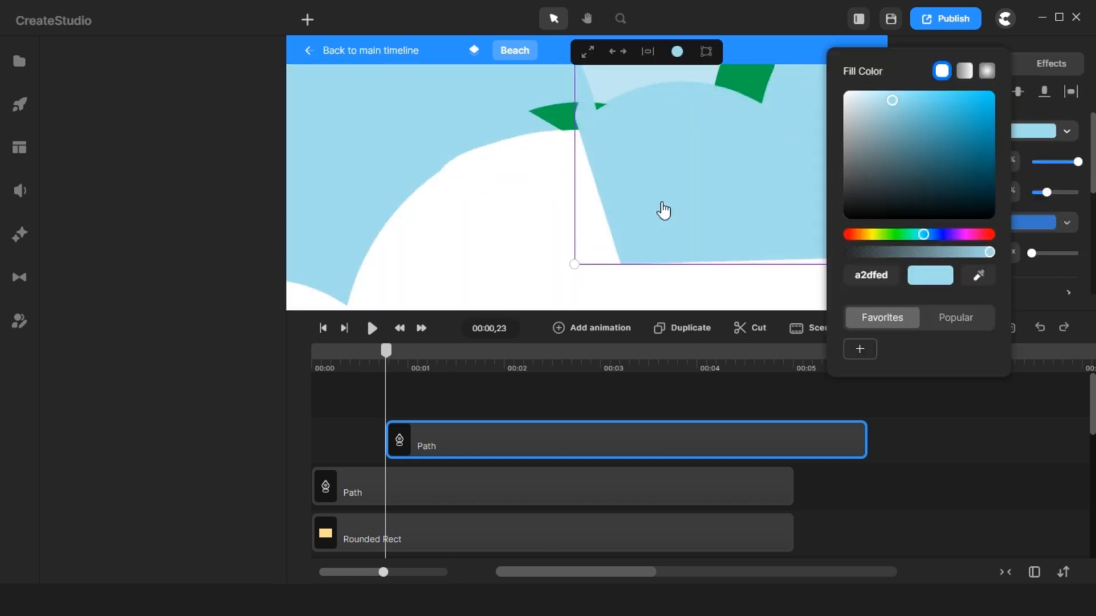
# Step: Move the light blue path's clip to the timeline start and place its layer behind the white cloud path
pyautogui.scroll(-5, 663, 210)
pyautogui.moveTo(514, 440); pyautogui.dragTo(439, 440)
pyautogui.rightClick(822, 484)
pyautogui.click(864, 420)
pyautogui.moveTo(571, 440); pyautogui.dragTo(571, 533)
# Step: Reshape the white cloud path by extending its upper points and curve along the big cloud's edge
pyautogui.click(763, 200)
pyautogui.scroll(5, 799, 185)
pyautogui.moveTo(756, 228); pyautogui.dragTo(830, 218)
pyautogui.doubleClick(748, 185)
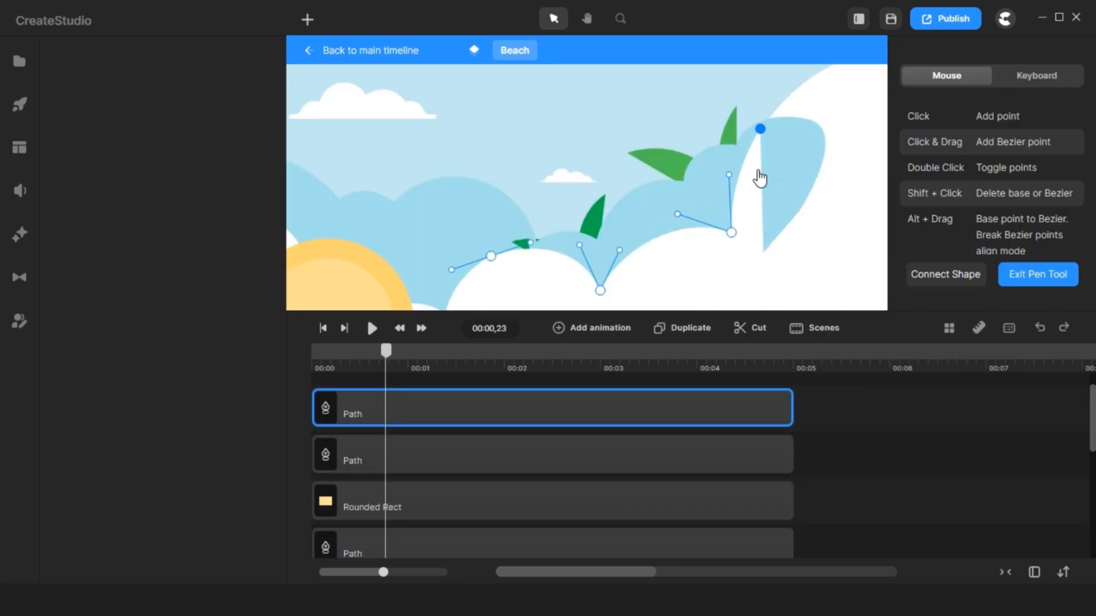
pyautogui.scroll(5, 839, 114)
pyautogui.moveTo(830, 121); pyautogui.dragTo(673, 84)
pyautogui.press('space')
pyautogui.doubleClick(498, 224)
pyautogui.moveTo(569, 244); pyautogui.dragTo(547, 158)
pyautogui.scroll(-5, 536, 203)
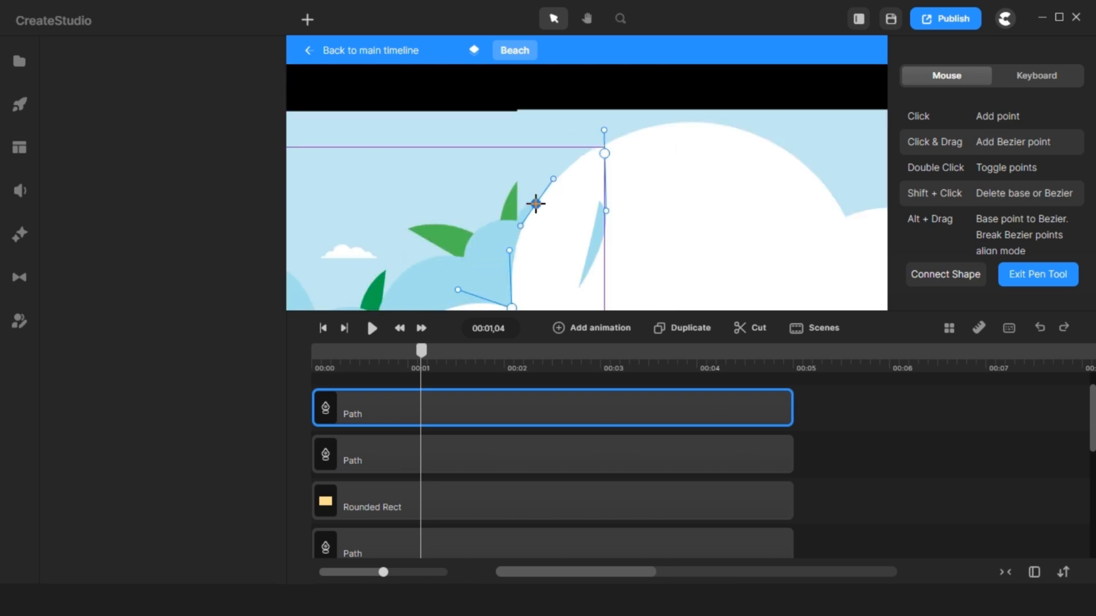
pyautogui.moveTo(536, 203); pyautogui.dragTo(530, 202)
pyautogui.moveTo(604, 154); pyautogui.dragTo(610, 154)
# Step: Set the white path's top point on the big cloud's edge and angle its curve handle along the outline
pyautogui.click(919, 436)
pyautogui.scroll(5, 610, 153)
pyautogui.click(559, 203)
pyautogui.doubleClick(559, 202)
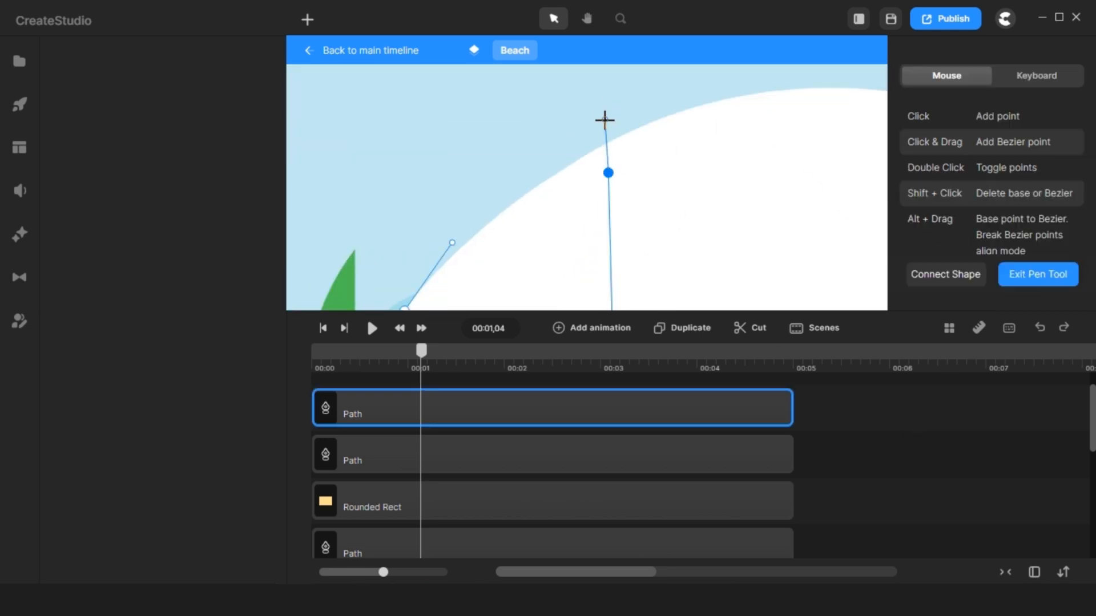
pyautogui.moveTo(604, 125); pyautogui.dragTo(578, 160)
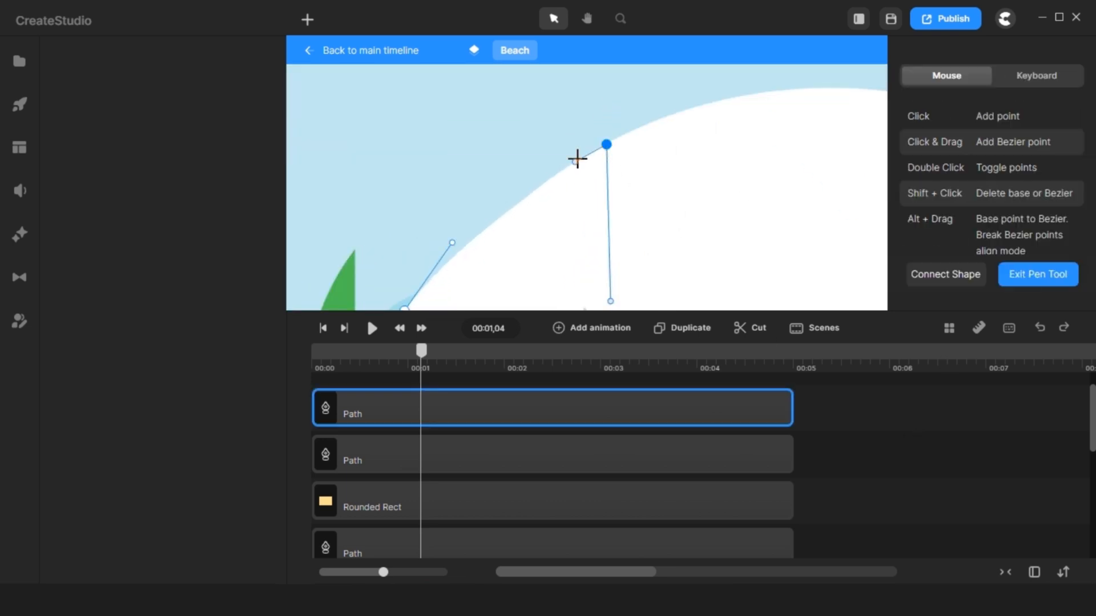
pyautogui.click(1038, 275)
# Step: Fine-tune the white path's curve near its top point so it follows the big cloud's outline smoothly
pyautogui.click(967, 435)
pyautogui.scroll(5, 594, 183)
pyautogui.click(594, 165)
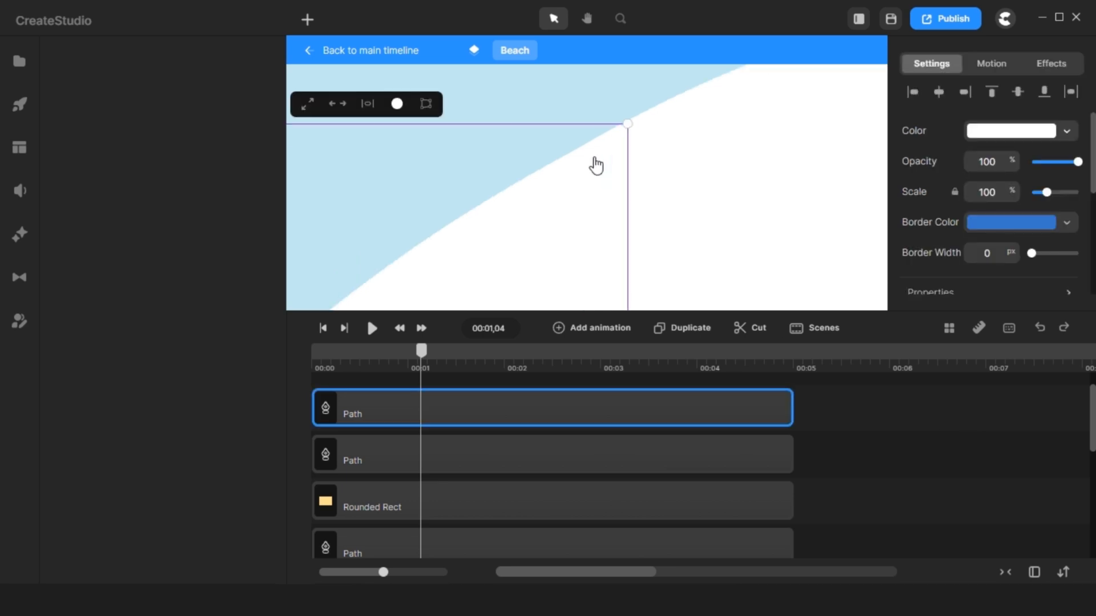
pyautogui.doubleClick(577, 173)
pyautogui.moveTo(399, 235); pyautogui.dragTo(496, 180)
pyautogui.click(1044, 274)
pyautogui.click(942, 434)
pyautogui.scroll(-10, 754, 282)
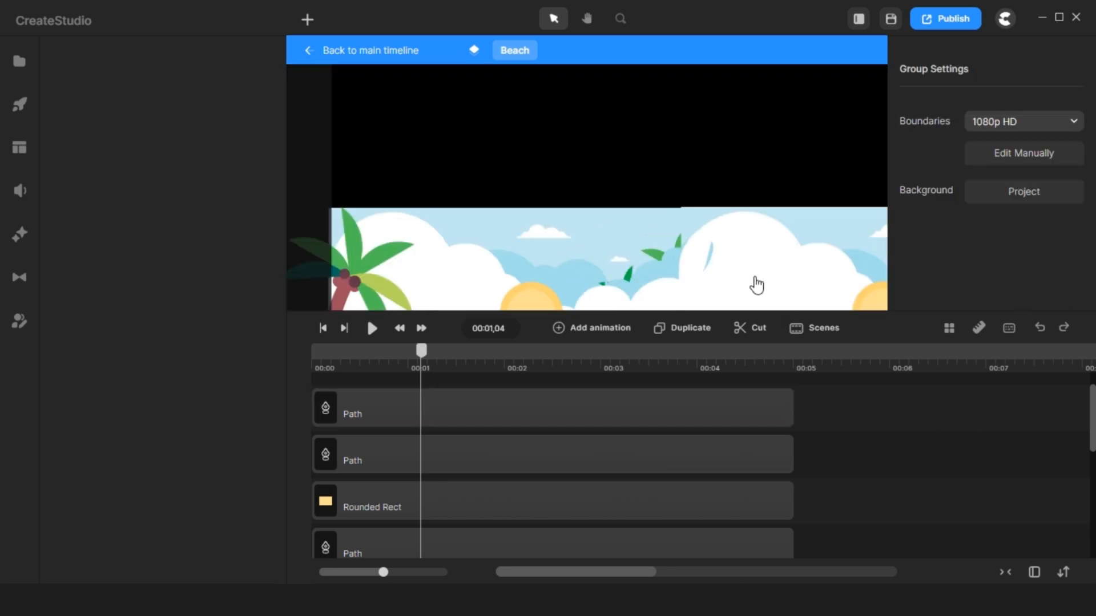
# Step: Adjust the white cloud path to cover the light blue sliver left on the big cloud
pyautogui.moveTo(755, 285); pyautogui.dragTo(686, 218)
pyautogui.scroll(5, 654, 190)
pyautogui.click(590, 224)
pyautogui.doubleClick(590, 224)
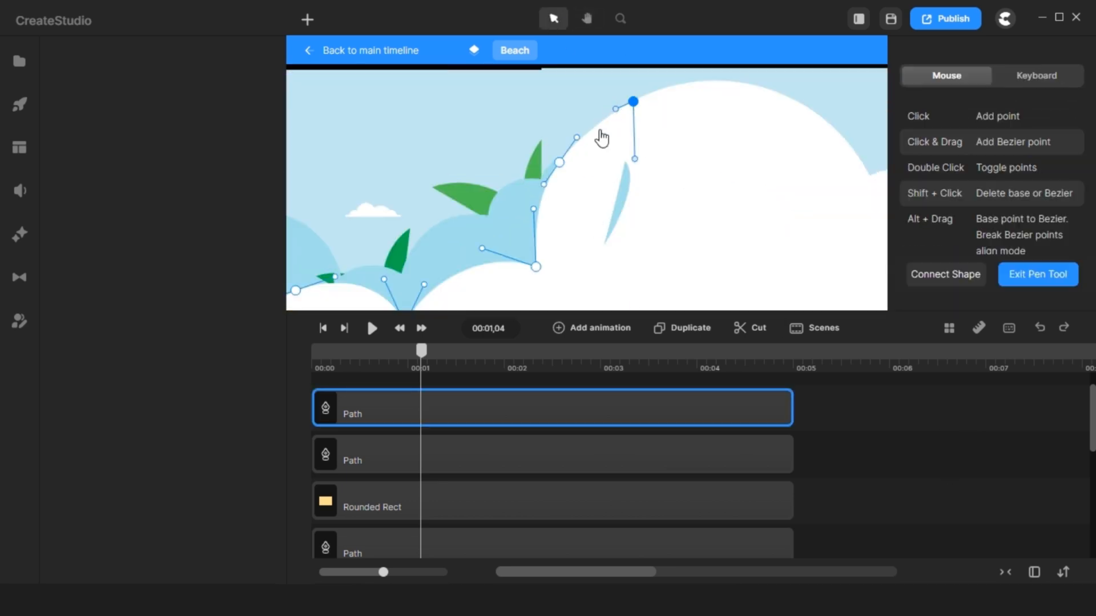
pyautogui.click(1010, 265)
pyautogui.scroll(-5, 693, 221)
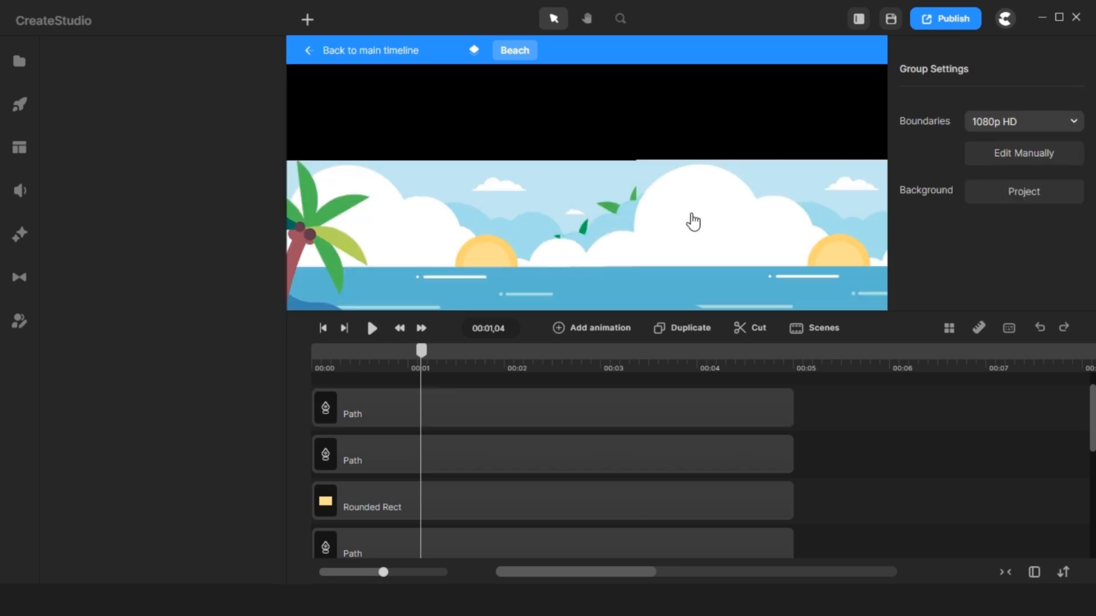
# Step: Reposition the white path's leftmost point and curve handle to match the top of the small cloud
pyautogui.scroll(8, 543, 269)
pyautogui.doubleClick(560, 150)
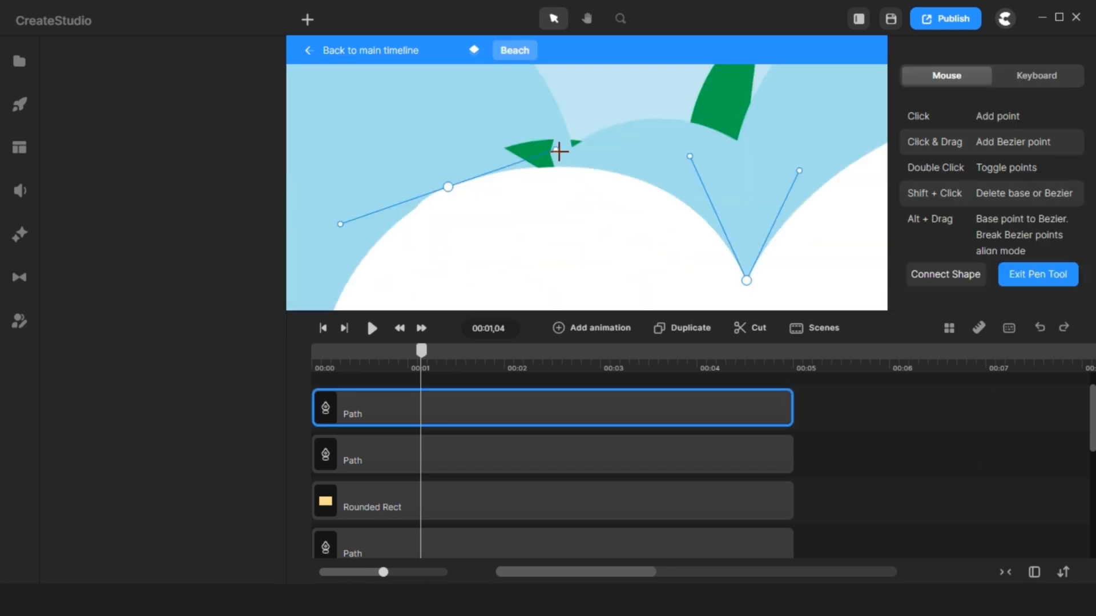
pyautogui.moveTo(448, 186); pyautogui.dragTo(475, 179)
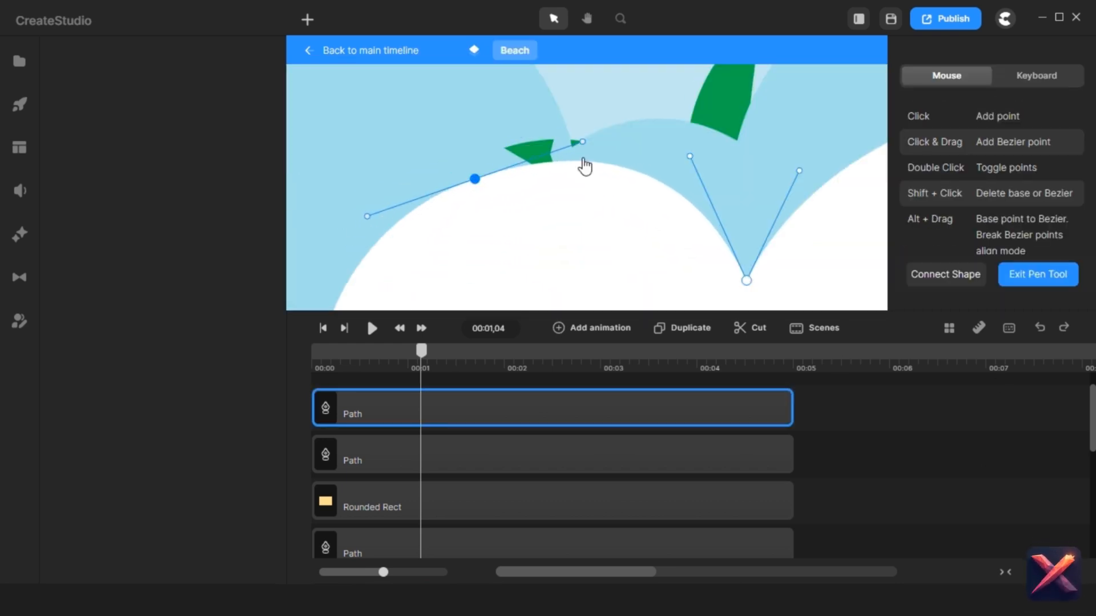
pyautogui.moveTo(553, 147); pyautogui.dragTo(542, 152)
pyautogui.scroll(-5, 543, 152)
pyautogui.scroll(5, 543, 151)
# Step: Finish editing the white cloud path and lock its layer
pyautogui.click(1037, 274)
pyautogui.click(947, 443)
pyautogui.click(776, 113)
pyautogui.doubleClick(782, 92)
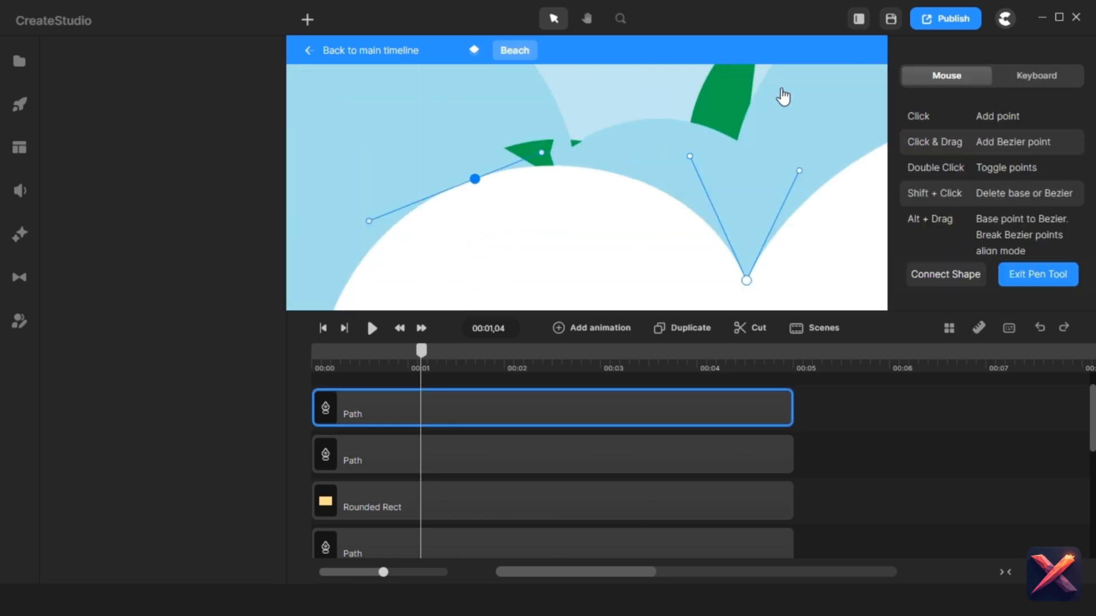
pyautogui.click(1030, 282)
pyautogui.rightClick(614, 191)
pyautogui.click(654, 283)
# Step: Move the light blue path's left point outward to cover the leftover green leaf above the small cloud
pyautogui.doubleClick(771, 171)
pyautogui.moveTo(552, 154); pyautogui.dragTo(483, 152)
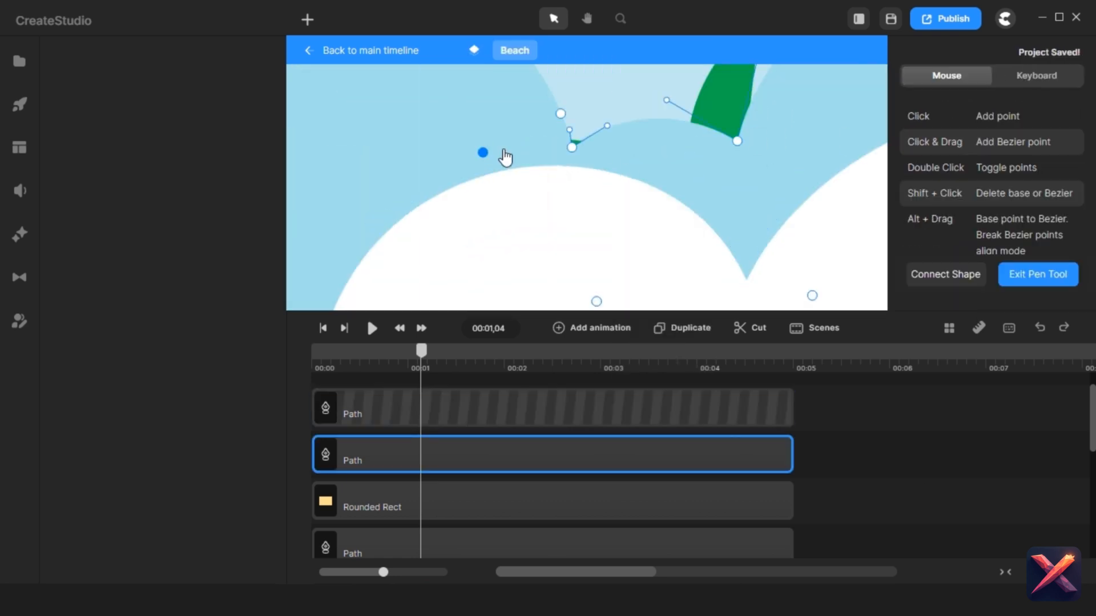
pyautogui.click(1038, 275)
pyautogui.click(936, 442)
pyautogui.scroll(-5, 619, 176)
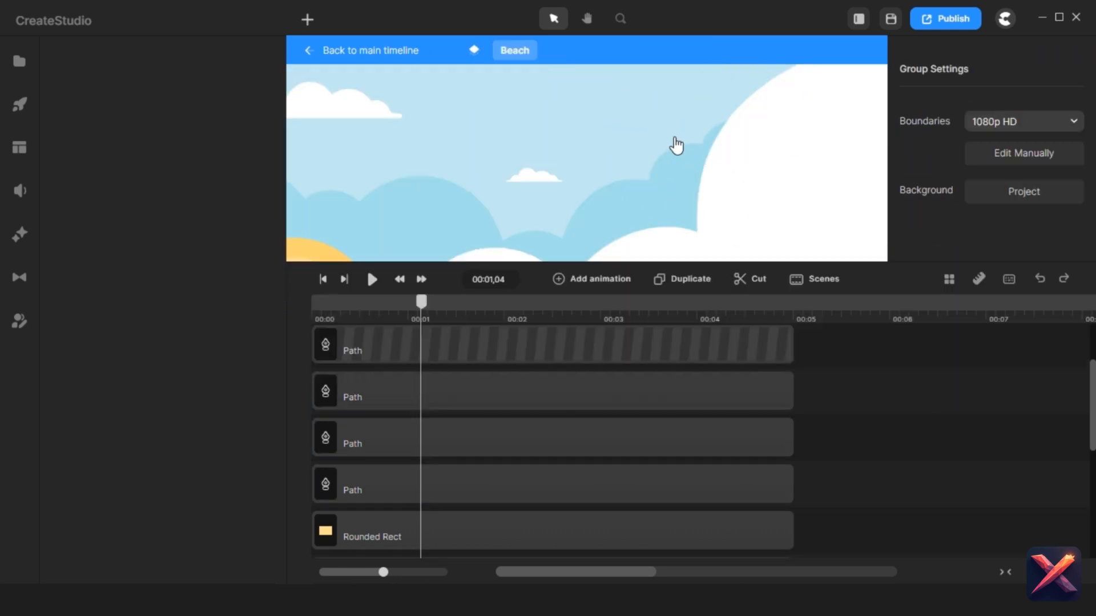
# Step: Trace a curved, cloud-shaped pen path over the sun and place its lower point on the horizon
pyautogui.scroll(-6, 685, 171)
pyautogui.press('space')
pyautogui.moveTo(860, 225); pyautogui.dragTo(591, 222)
pyautogui.scroll(5, 591, 222)
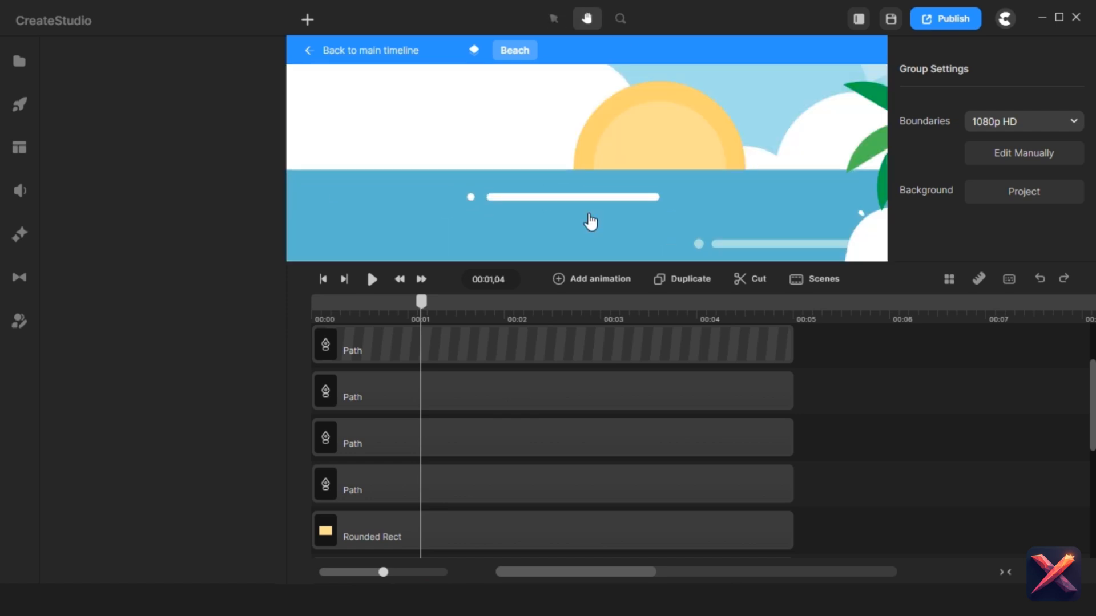
pyautogui.scroll(-5, 648, 121)
pyautogui.moveTo(321, 130); pyautogui.dragTo(517, 156)
pyautogui.scroll(5, 516, 157)
pyautogui.click(307, 19)
pyautogui.rightClick(491, 345)
pyautogui.click(531, 379)
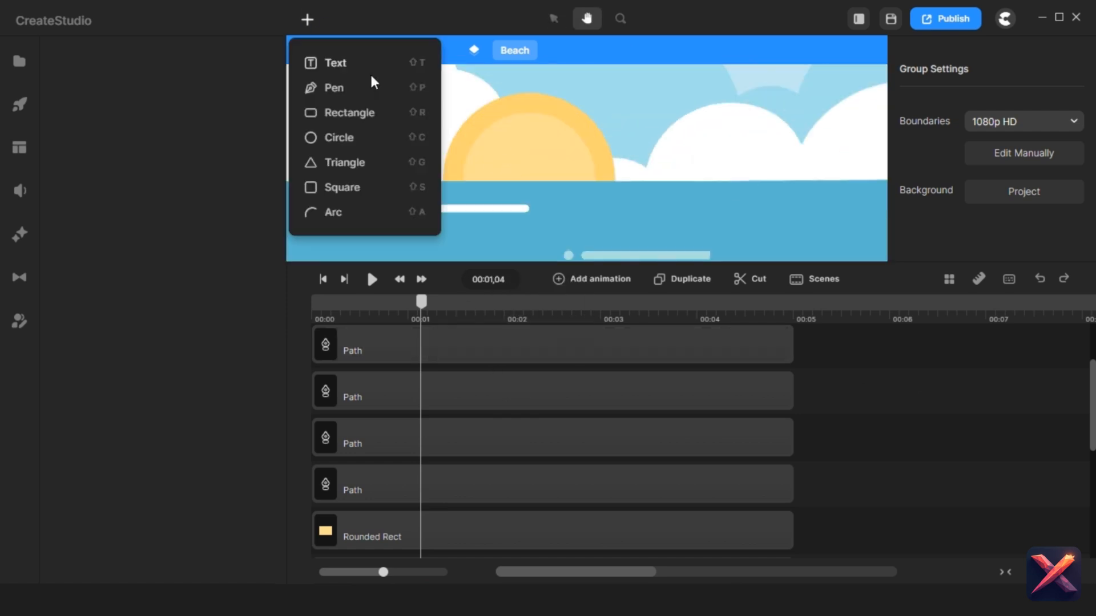
pyautogui.click(368, 88)
pyautogui.click(551, 20)
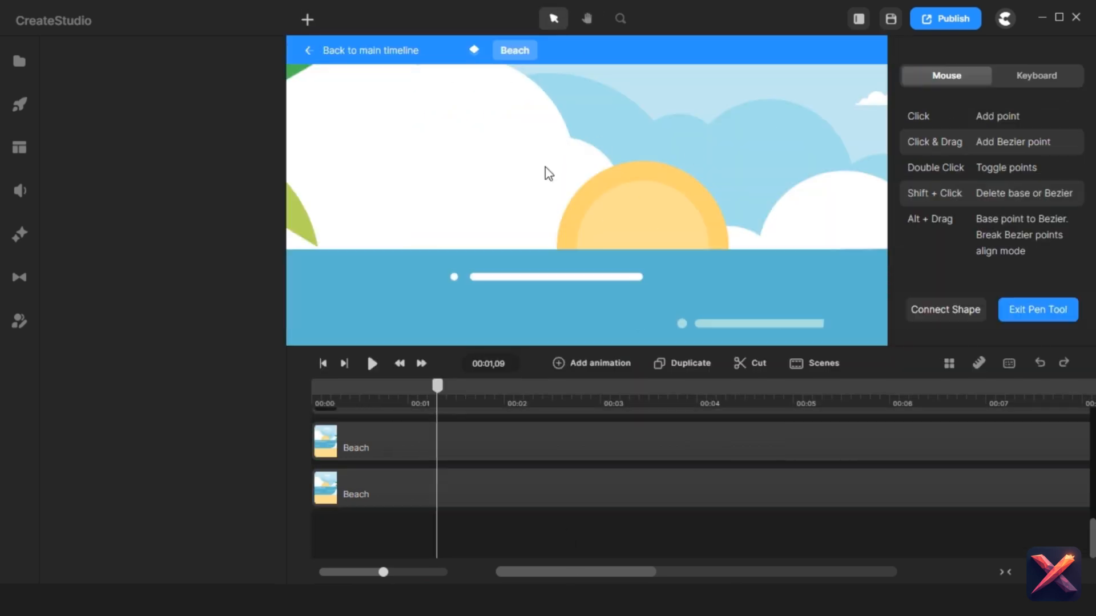
pyautogui.click(569, 137)
pyautogui.moveTo(630, 231); pyautogui.dragTo(637, 142)
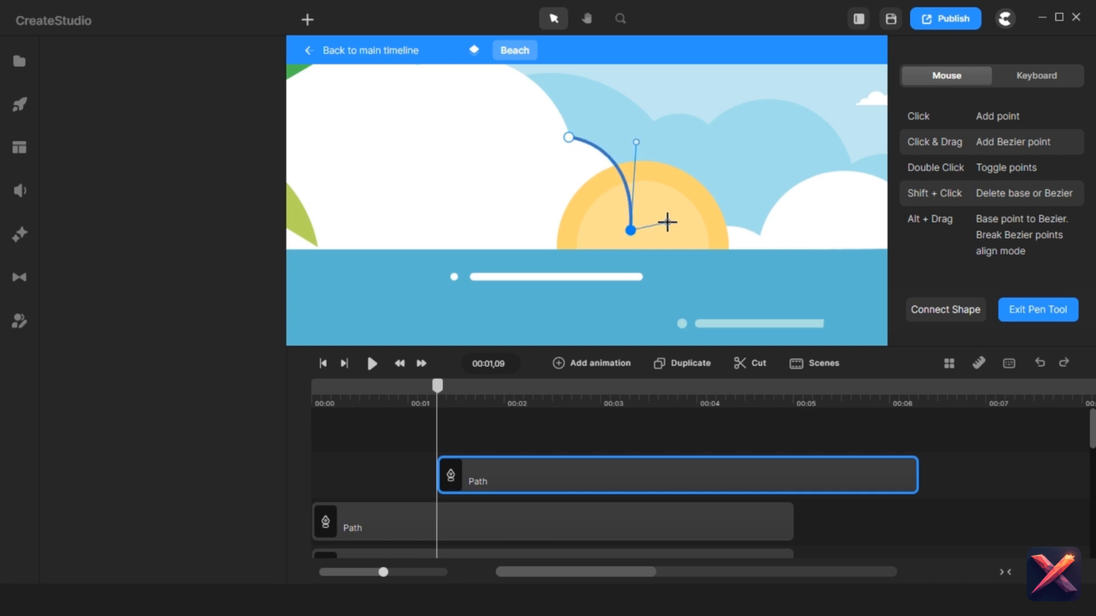
pyautogui.moveTo(711, 255); pyautogui.dragTo(721, 230)
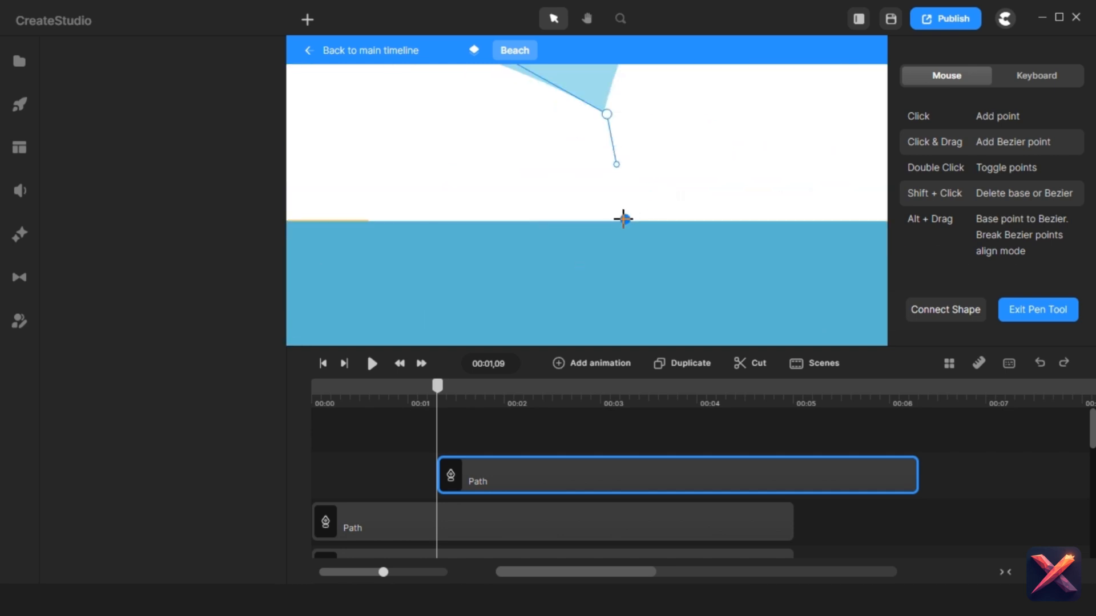
pyautogui.moveTo(623, 219); pyautogui.dragTo(633, 221)
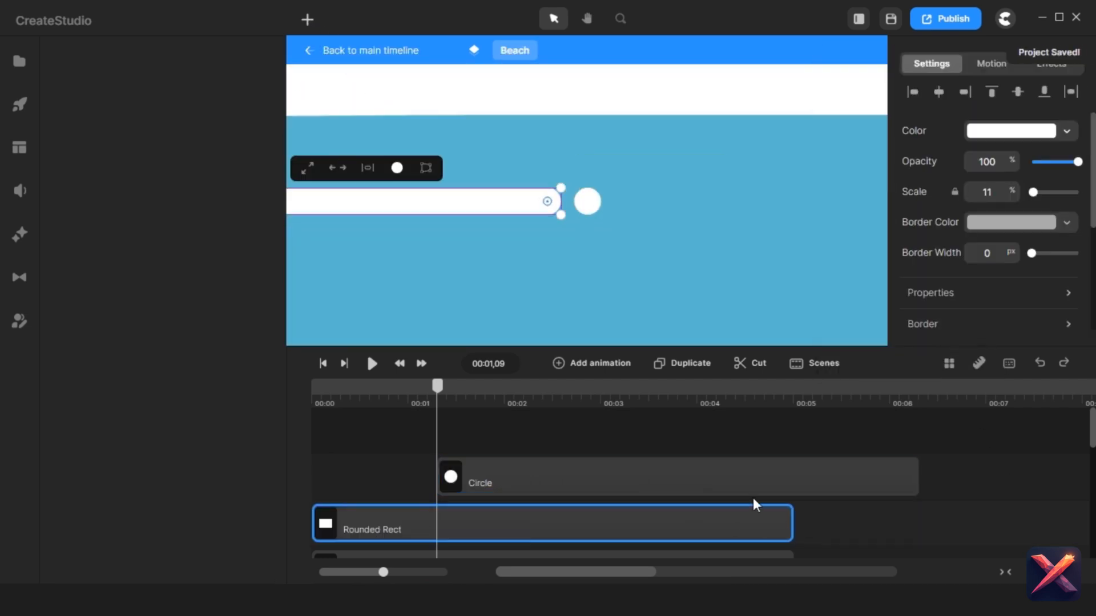
# Step: Group the white circle and rounded rectangle that form the water highlight
pyautogui.keyDown('shift'); pyautogui.click(634, 523); pyautogui.keyUp('shift')
pyautogui.rightClick(636, 474)
pyautogui.click(665, 423)
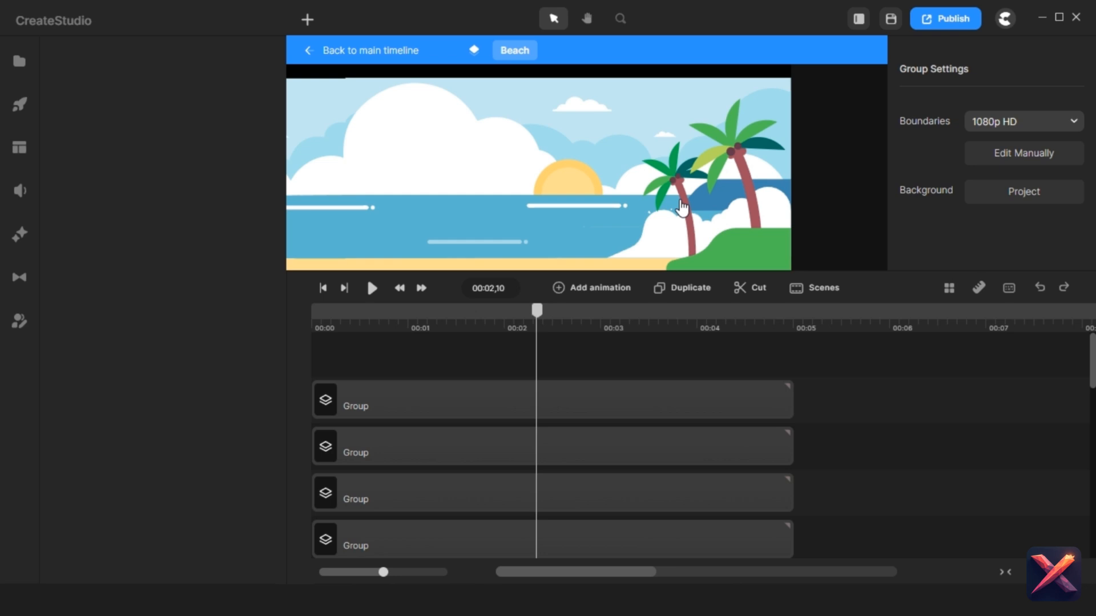
# Step: Trace the smaller palm's trunk and the rounded knobs at its crown with a closed pen path
pyautogui.scroll(-5, 679, 206)
pyautogui.scroll(5, 679, 205)
pyautogui.click(307, 19)
pyautogui.click(334, 86)
pyautogui.press('space')
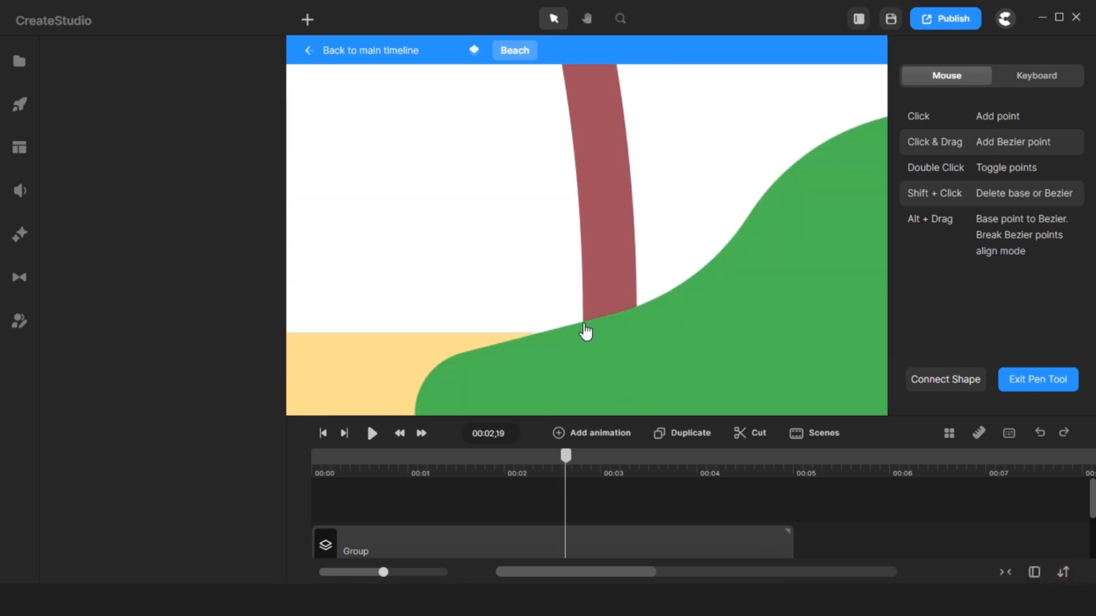
pyautogui.click(584, 325)
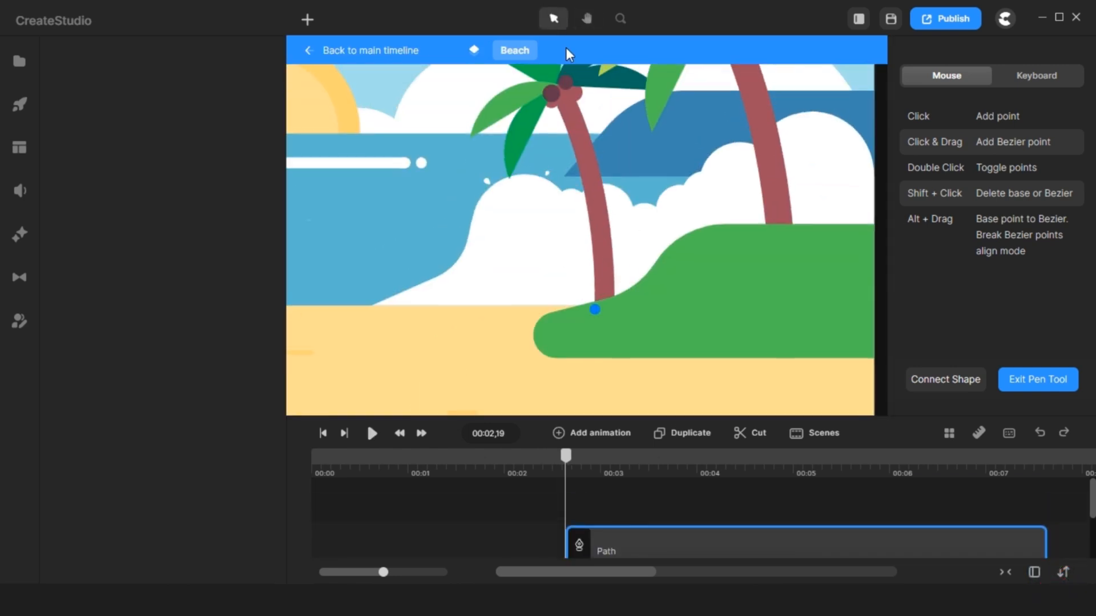
pyautogui.scroll(5, 548, 91)
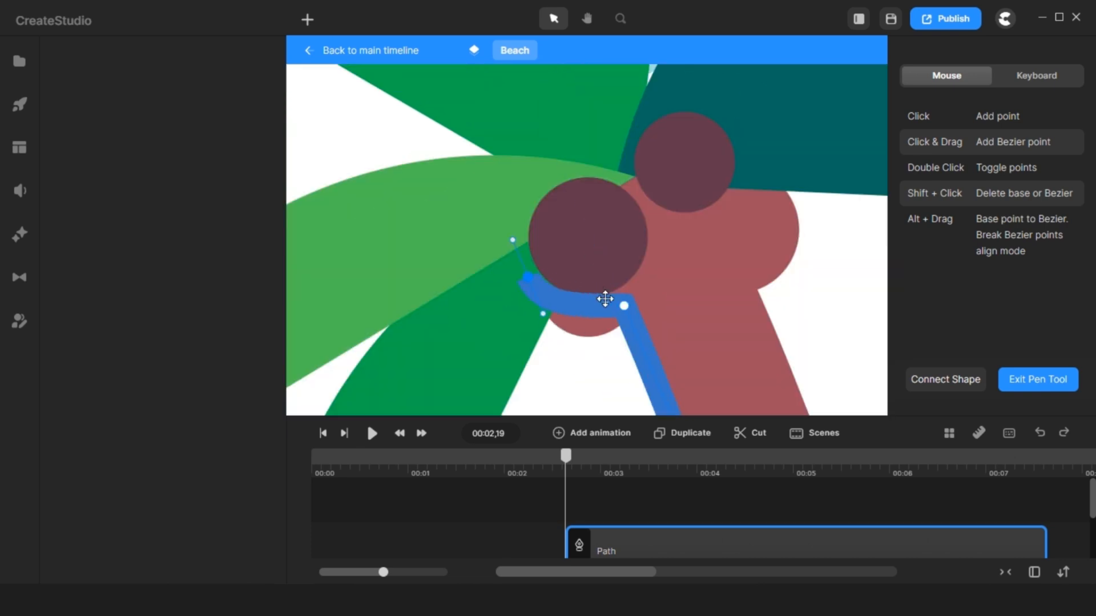
pyautogui.scroll(-3, 628, 240)
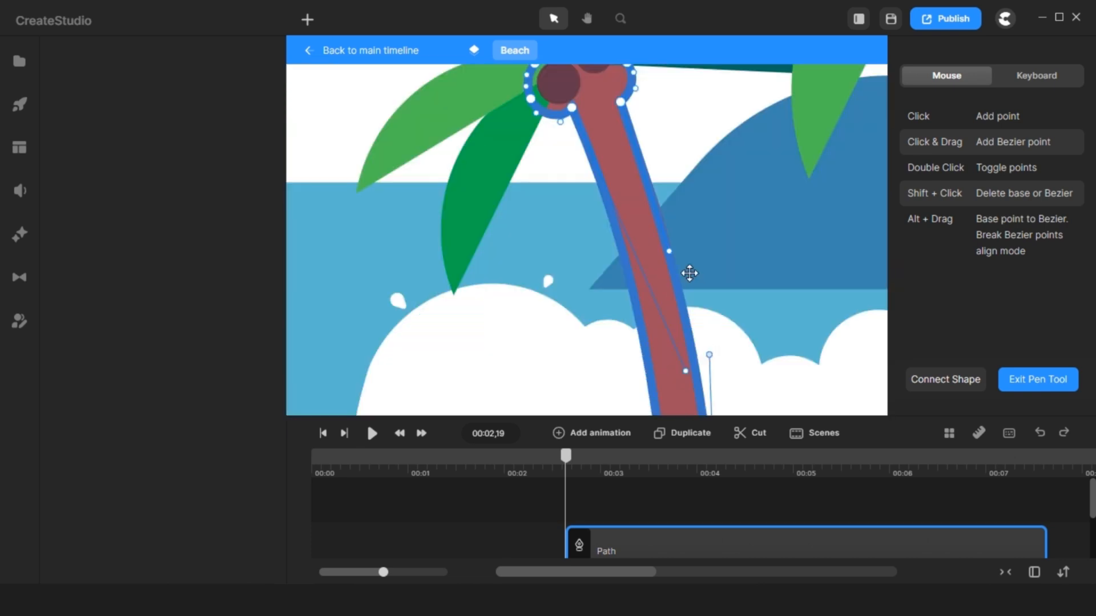
pyautogui.scroll(-2, 691, 320)
pyautogui.click(672, 363)
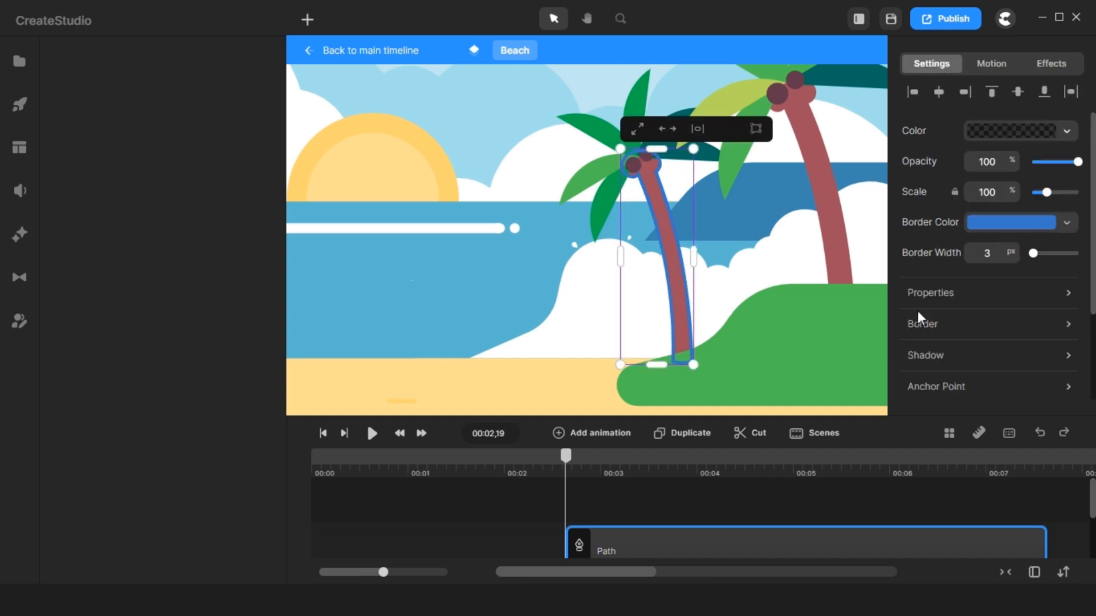
# Step: Remove the trunk path's border and fill the path with the trunk's reddish brown
pyautogui.click(1022, 223)
pyautogui.moveTo(1034, 254); pyautogui.dragTo(1023, 253)
pyautogui.click(1036, 132)
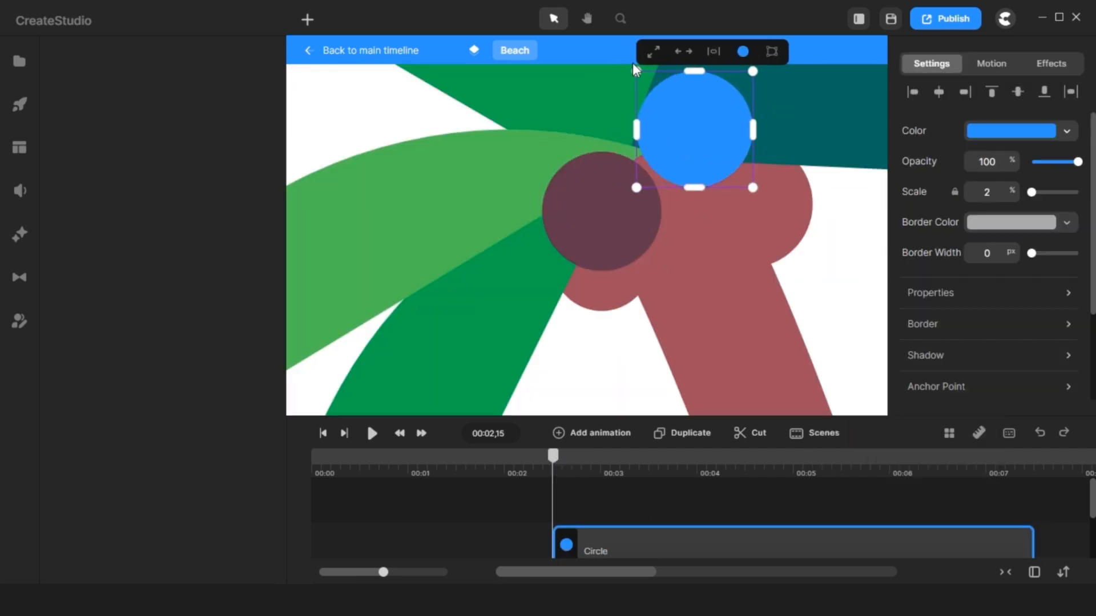
# Step: Place a circle at 2% scale over the smaller palm's front coconut and fill it with the sampled dark maroon
pyautogui.moveTo(695, 129); pyautogui.dragTo(601, 211)
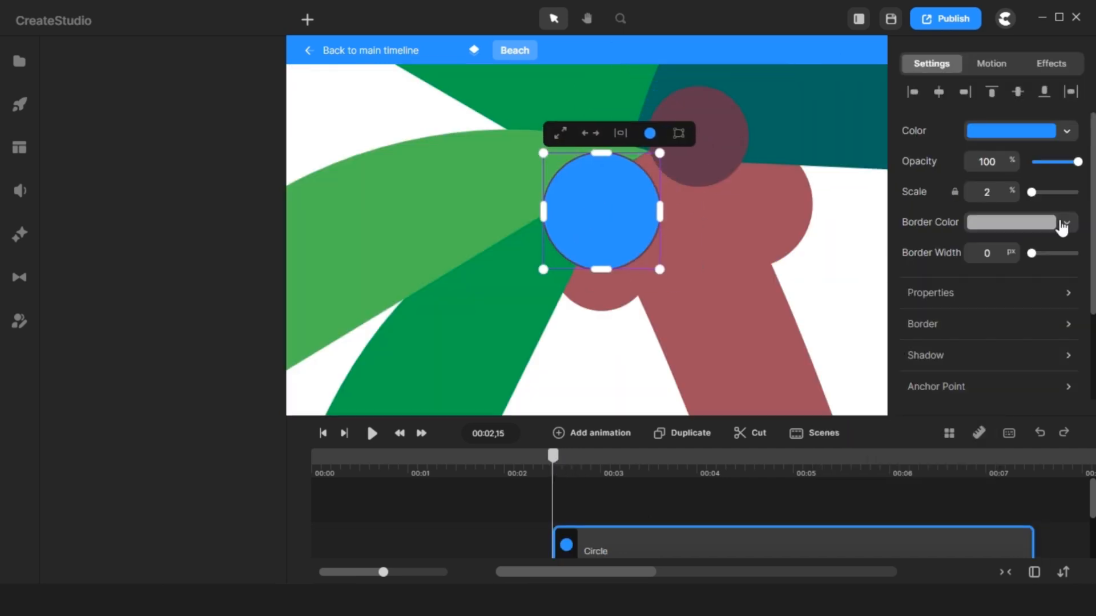
pyautogui.click(1015, 123)
pyautogui.click(972, 284)
pyautogui.click(724, 172)
pyautogui.click(654, 534)
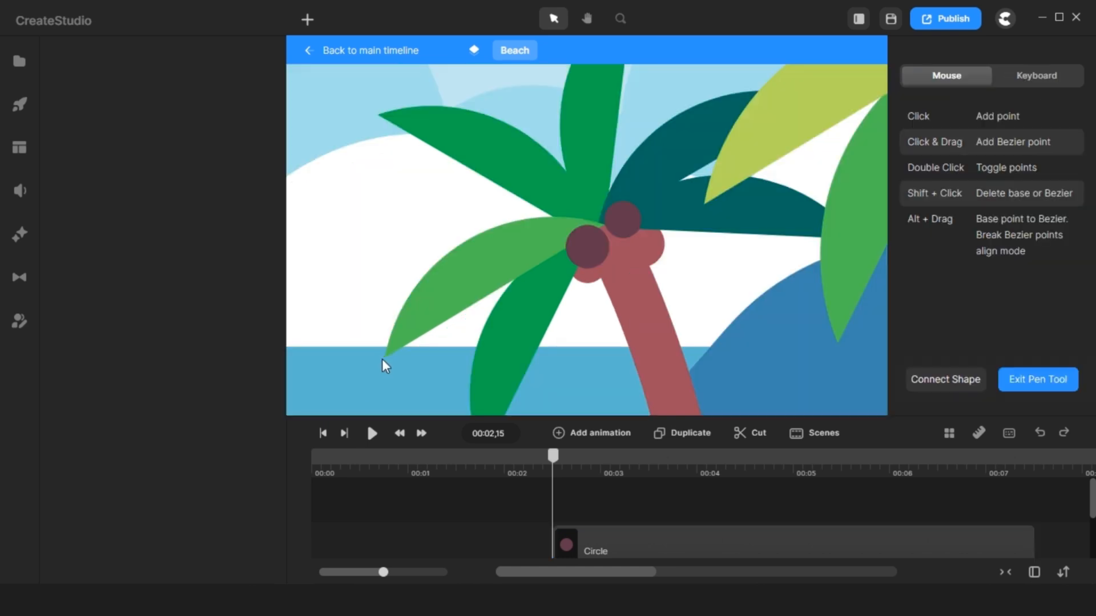
# Step: Trace the smaller palm's light green leaf with a closed, curved pen path from its tip to the coconuts
pyautogui.click(384, 357)
pyautogui.click(602, 224)
pyautogui.moveTo(466, 243); pyautogui.dragTo(399, 286)
pyautogui.click(384, 358)
pyautogui.click(1038, 379)
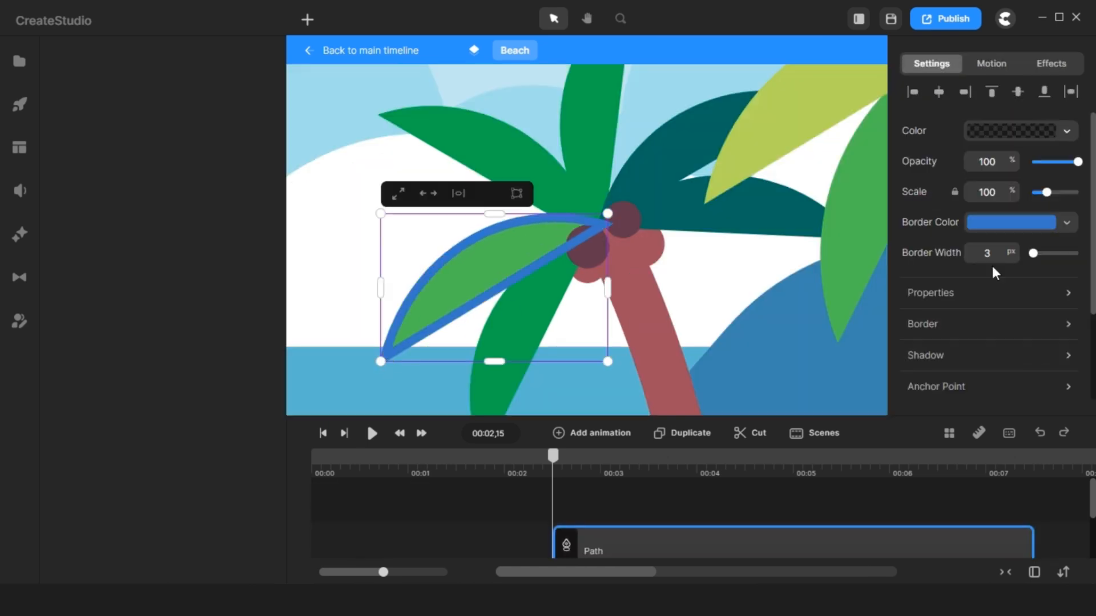
# Step: Set the leaf path's border width to 0 and fill it with the leaf's sampled light green
pyautogui.moveTo(1033, 253); pyautogui.dragTo(1027, 253)
pyautogui.click(1027, 131)
pyautogui.click(980, 278)
pyautogui.click(516, 267)
pyautogui.moveTo(921, 254); pyautogui.dragTo(992, 254)
pyautogui.click(366, 503)
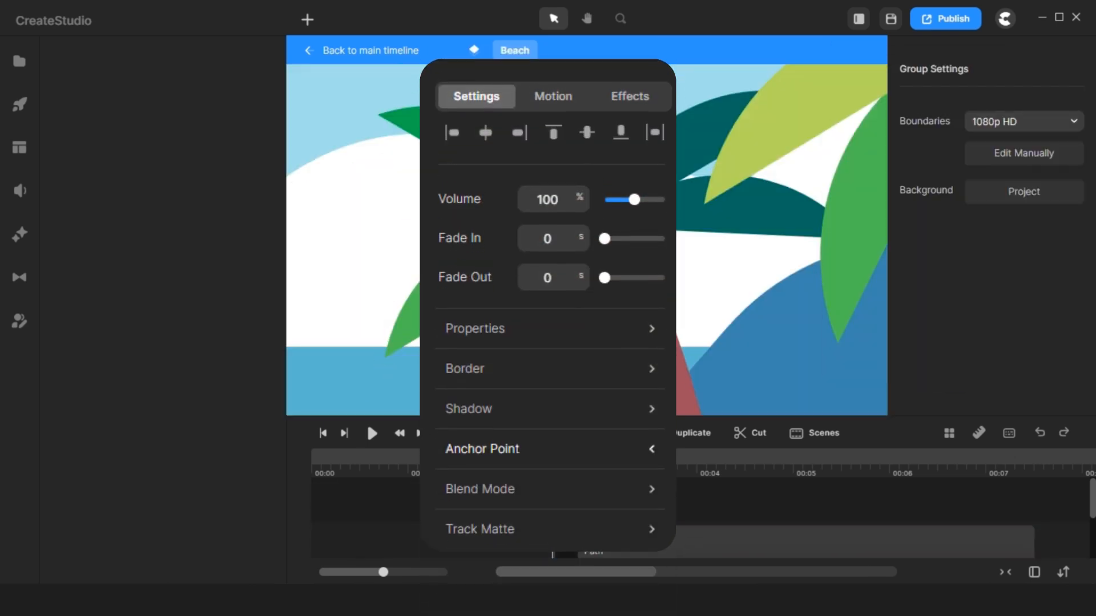
# Step: Enlarge the timeline area and place the coconut circle in front of the leaf path
pyautogui.moveTo(587, 416); pyautogui.dragTo(586, 352)
pyautogui.click(642, 225)
pyautogui.click(365, 485)
pyautogui.click(606, 245)
pyautogui.click(623, 240)
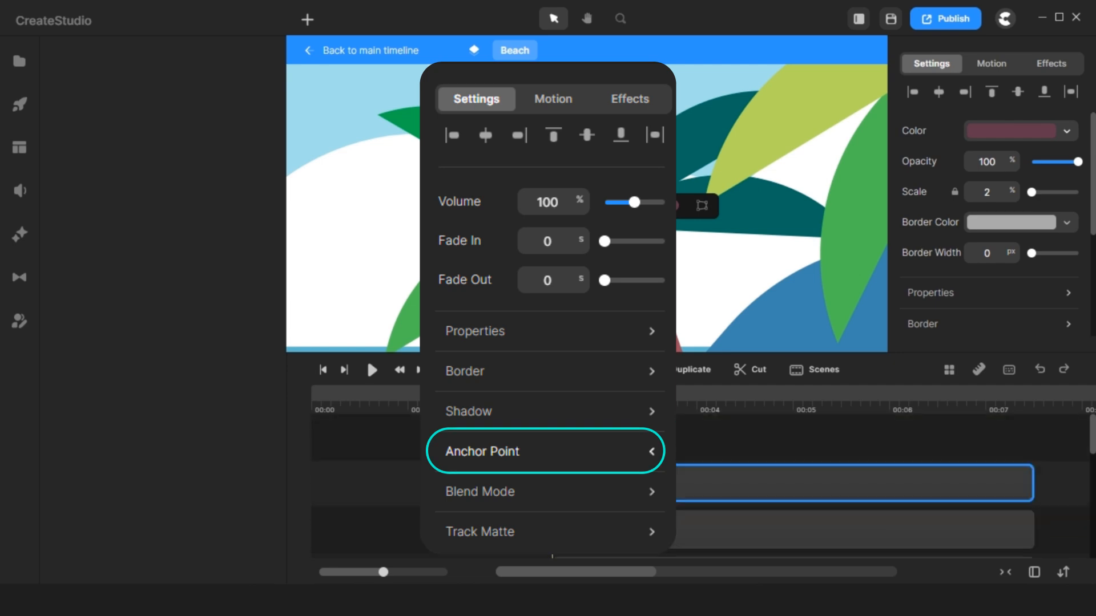
# Step: Set the light green leaf path's anchor point at its stem end and duplicate the leaf
pyautogui.click(491, 285)
pyautogui.moveTo(704, 317); pyautogui.dragTo(749, 276)
pyautogui.scroll(-2, 983, 298)
pyautogui.click(954, 305)
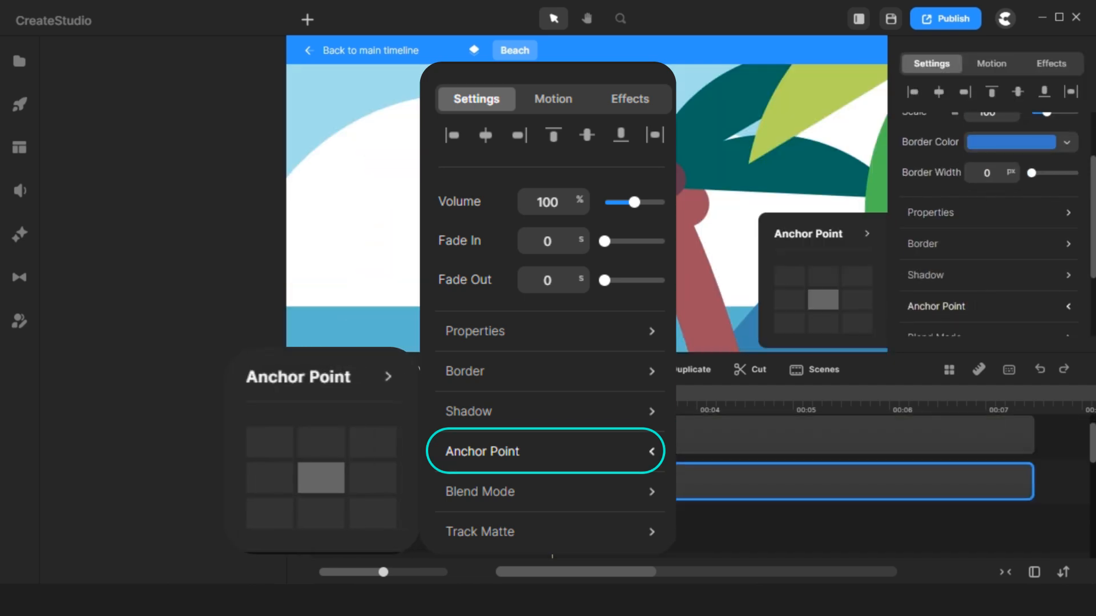
pyautogui.click(697, 248)
pyautogui.hotkey('ctrl', 'd')
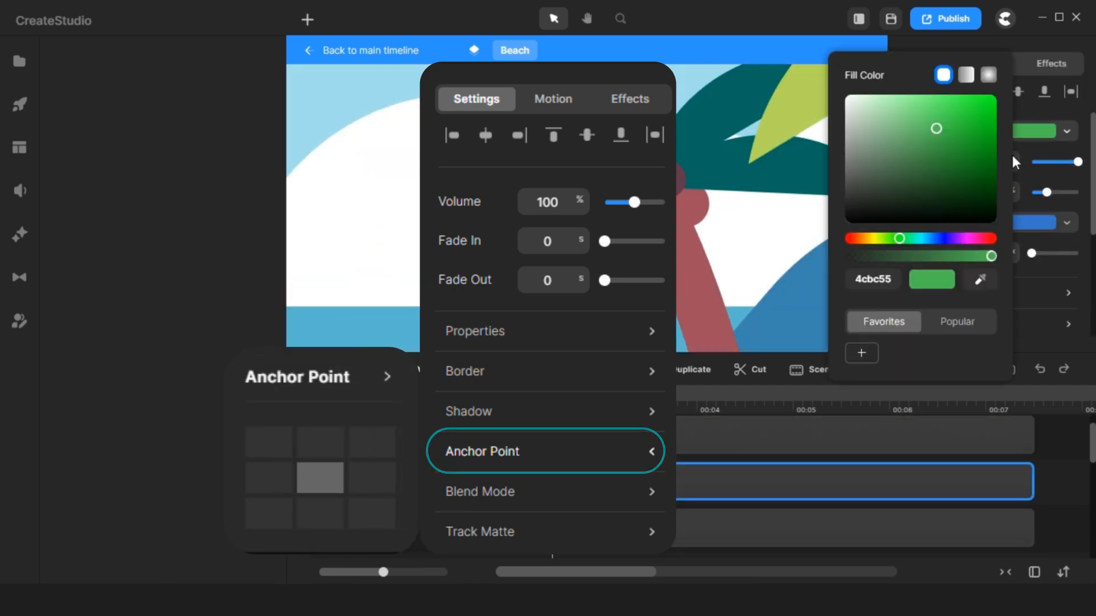
# Step: Recolor the leaf copies in the palm's darker greens and rotate and reshape them over its remaining leaves
pyautogui.click(684, 234)
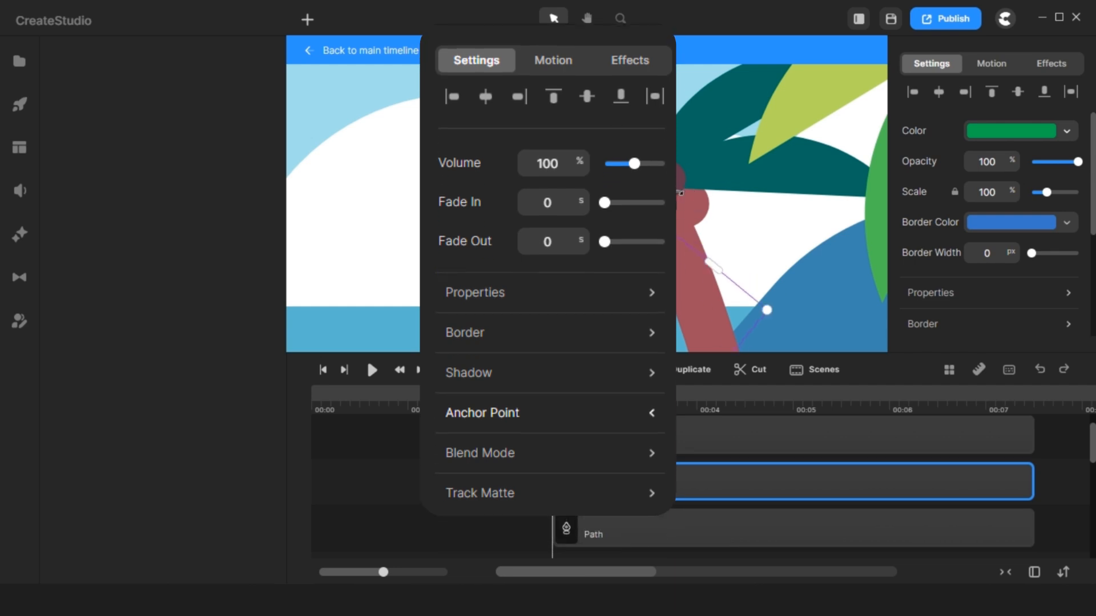
pyautogui.moveTo(653, 256); pyautogui.dragTo(606, 232)
pyautogui.scroll(-5, 699, 184)
pyautogui.scroll(5, 702, 242)
pyautogui.moveTo(760, 109); pyautogui.dragTo(746, 153)
pyautogui.moveTo(588, 147); pyautogui.dragTo(595, 144)
pyautogui.moveTo(552, 258); pyautogui.dragTo(564, 240)
pyautogui.scroll(-5, 564, 240)
pyautogui.scroll(5, 654, 171)
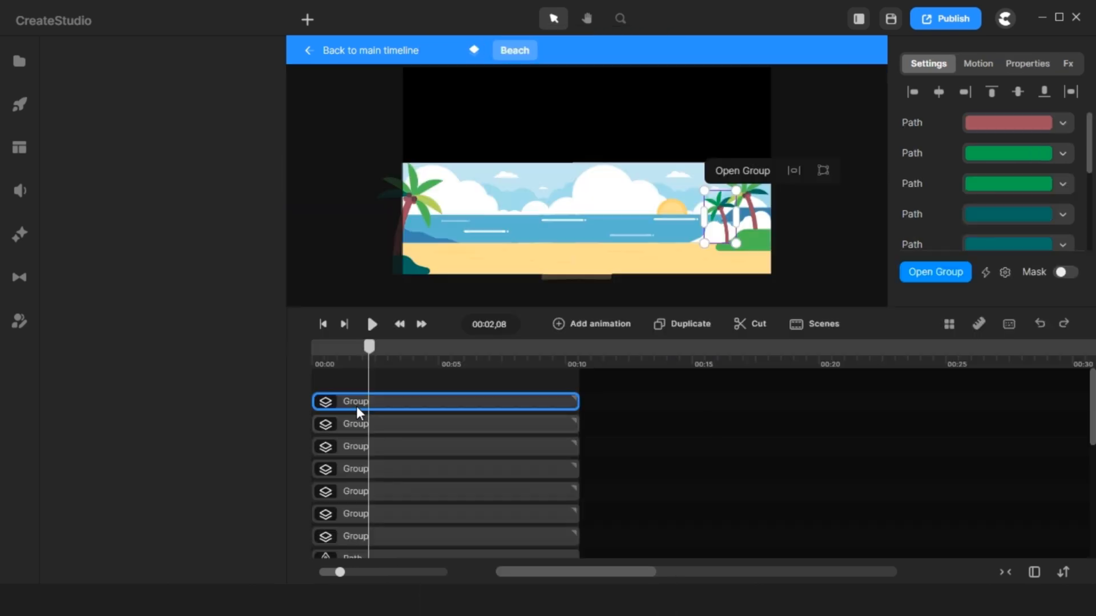
# Step: Rename the smaller palm's group as Tree and place a duplicate of it over the larger palm
pyautogui.rightClick(354, 404)
pyautogui.click(439, 169)
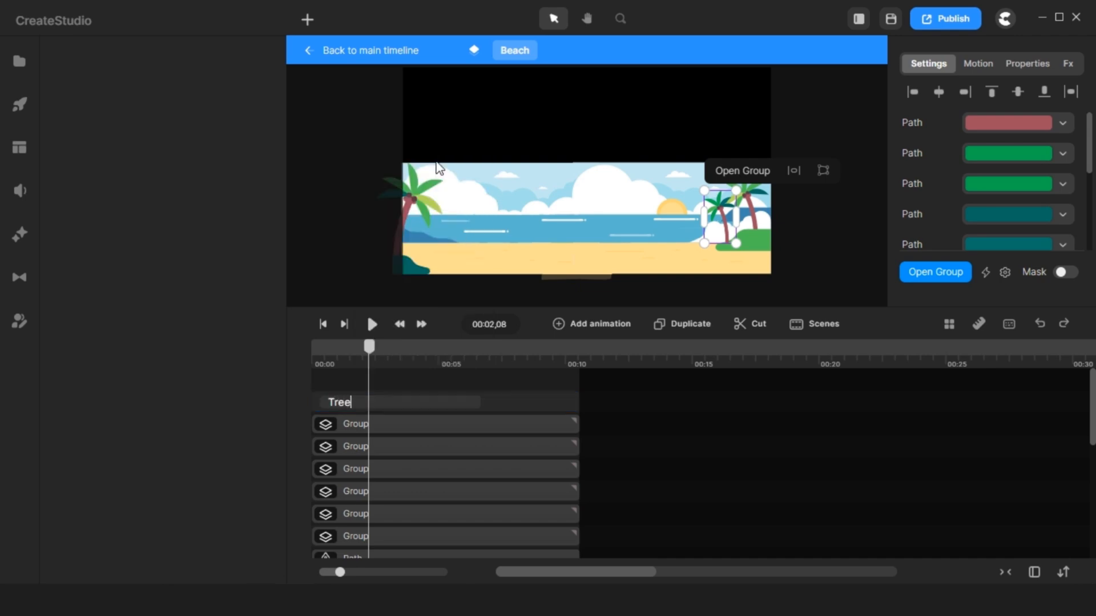
pyautogui.press('Return')
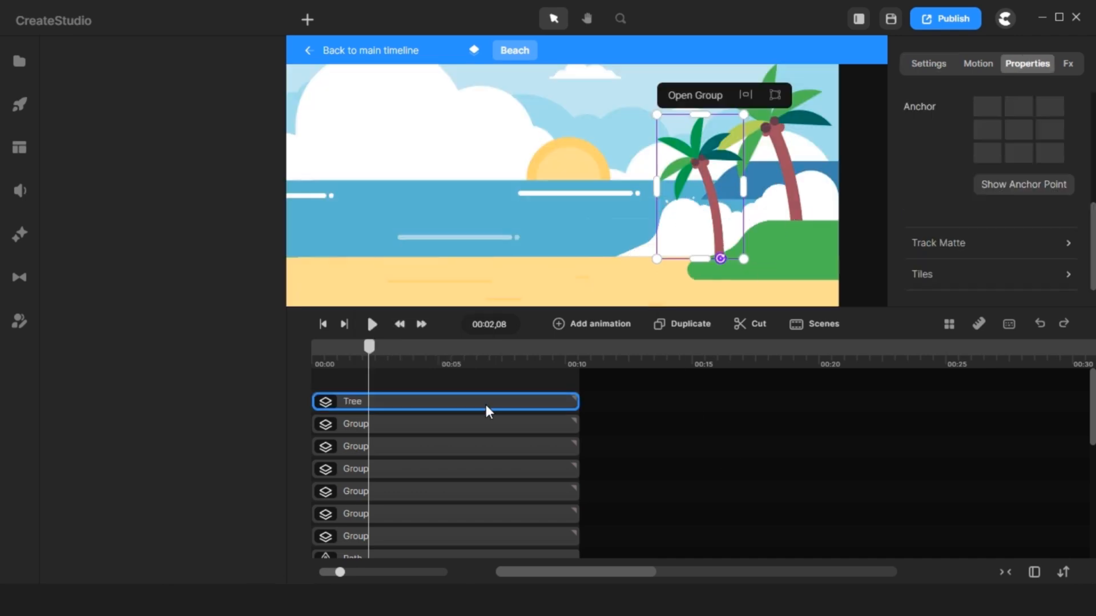
pyautogui.hotkey('ctrl', 'd')
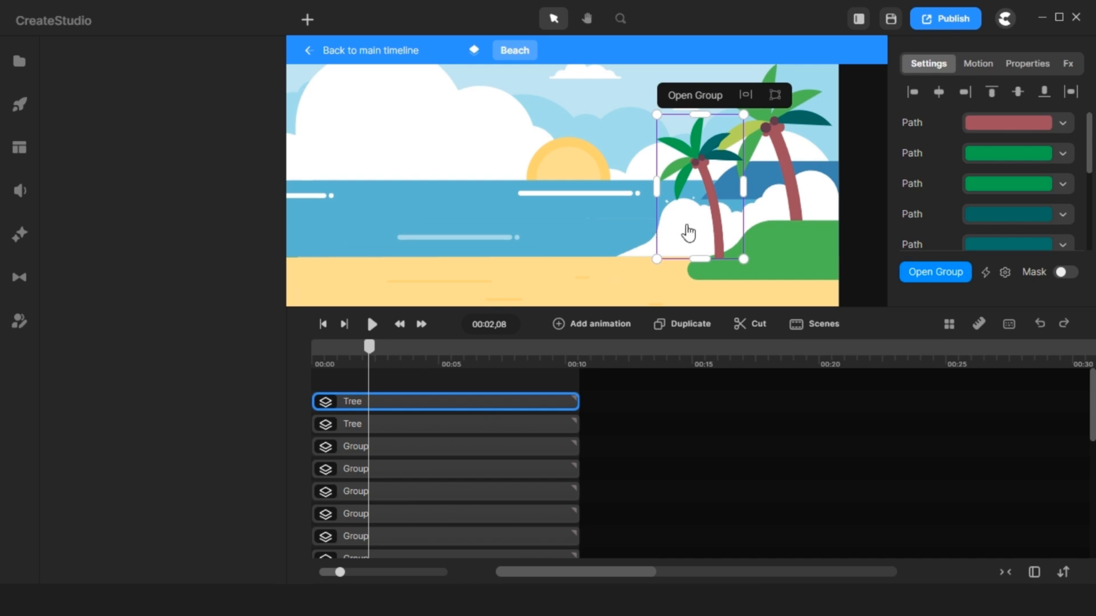
pyautogui.moveTo(721, 249); pyautogui.dragTo(797, 214)
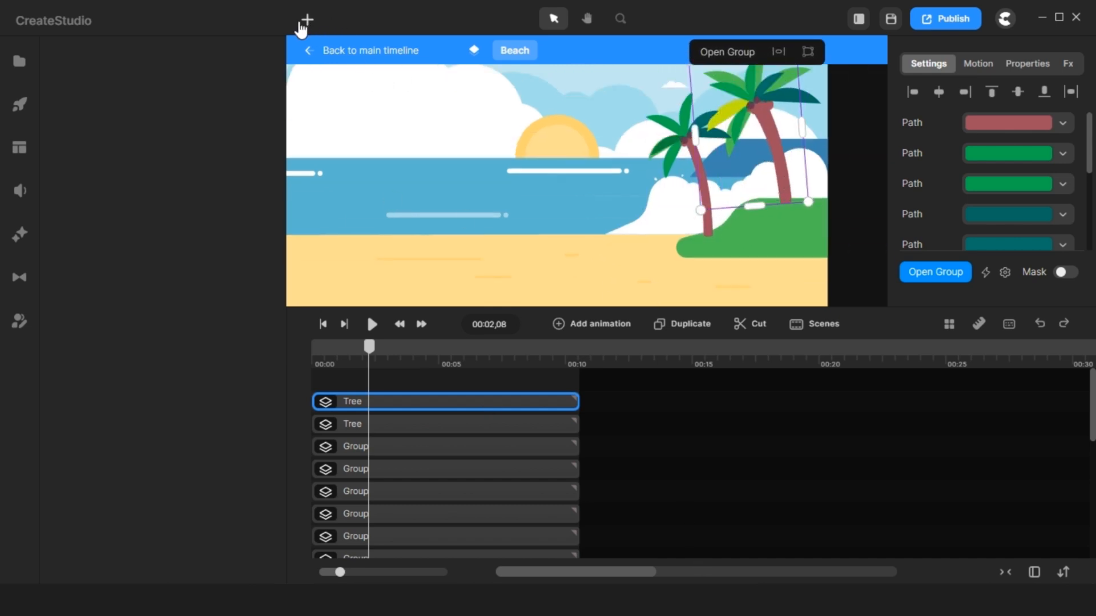
# Step: Trace the green hill beneath both palms with a closed pen path reaching the scene's outer edge
pyautogui.click(306, 22)
pyautogui.click(342, 143)
pyautogui.scroll(5, 821, 183)
pyautogui.press('space')
pyautogui.press('space')
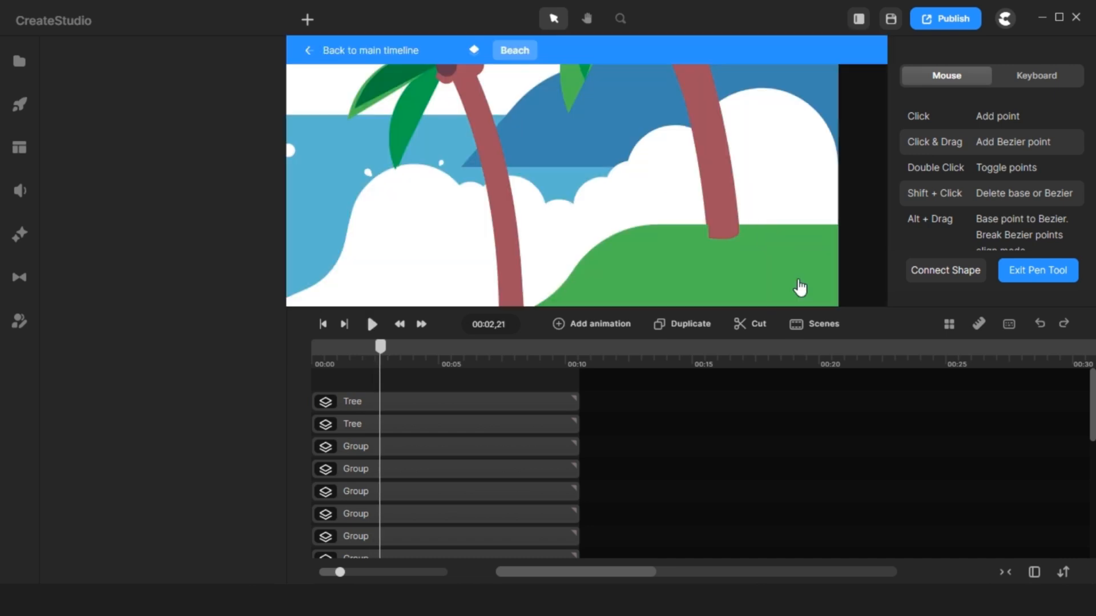
pyautogui.moveTo(797, 305); pyautogui.dragTo(798, 420)
pyautogui.click(840, 221)
pyautogui.click(679, 221)
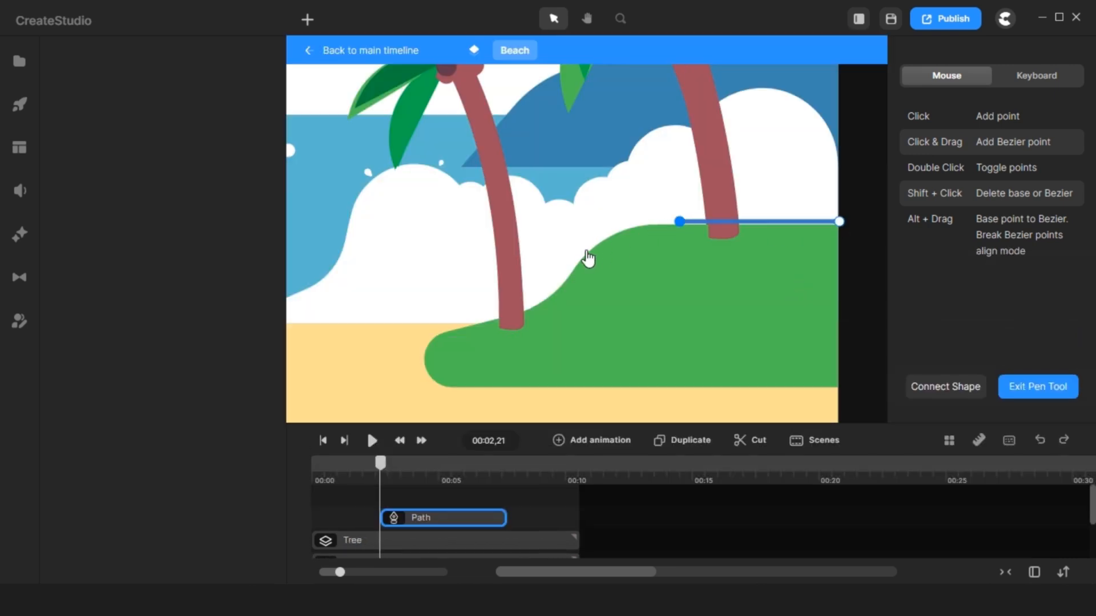
pyautogui.moveTo(586, 250); pyautogui.dragTo(551, 285)
pyautogui.moveTo(497, 316); pyautogui.dragTo(417, 381)
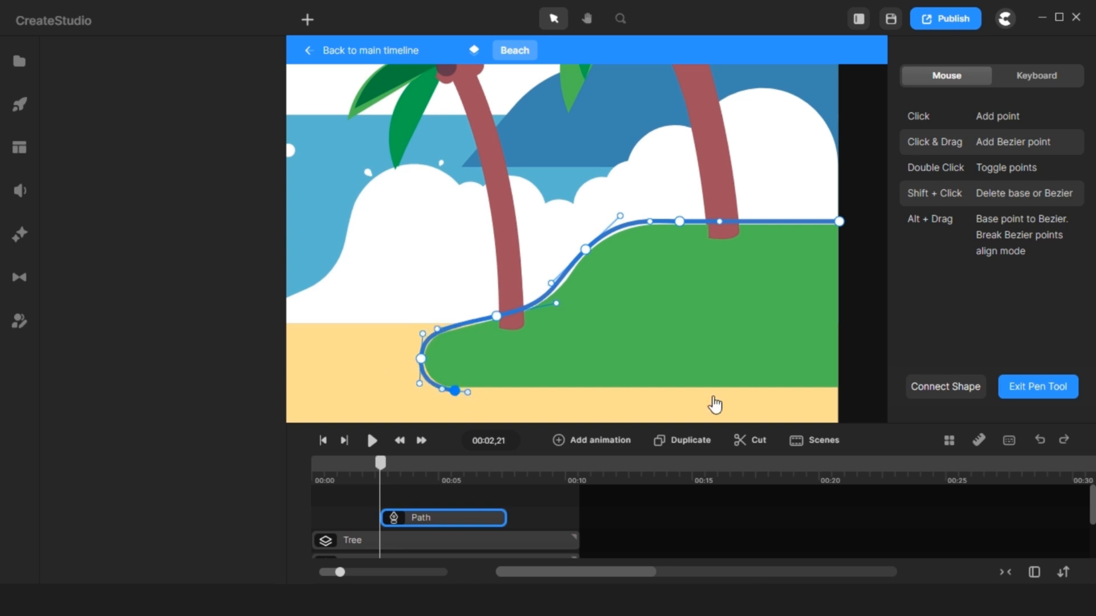
pyautogui.click(845, 392)
pyautogui.click(839, 222)
pyautogui.click(1037, 387)
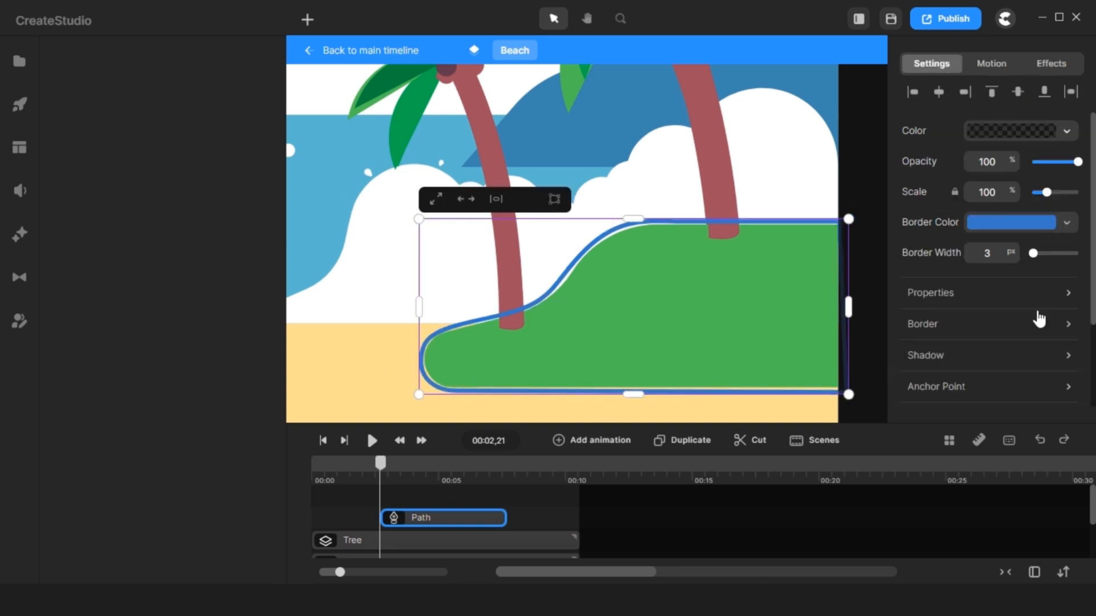
# Step: Fill the hill path with the sampled green without a border and extend its layer to 00:10
pyautogui.moveTo(1034, 253); pyautogui.dragTo(1026, 253)
pyautogui.click(992, 135)
pyautogui.click(956, 284)
pyautogui.click(736, 331)
pyautogui.moveTo(499, 521); pyautogui.dragTo(585, 520)
pyautogui.click(433, 279)
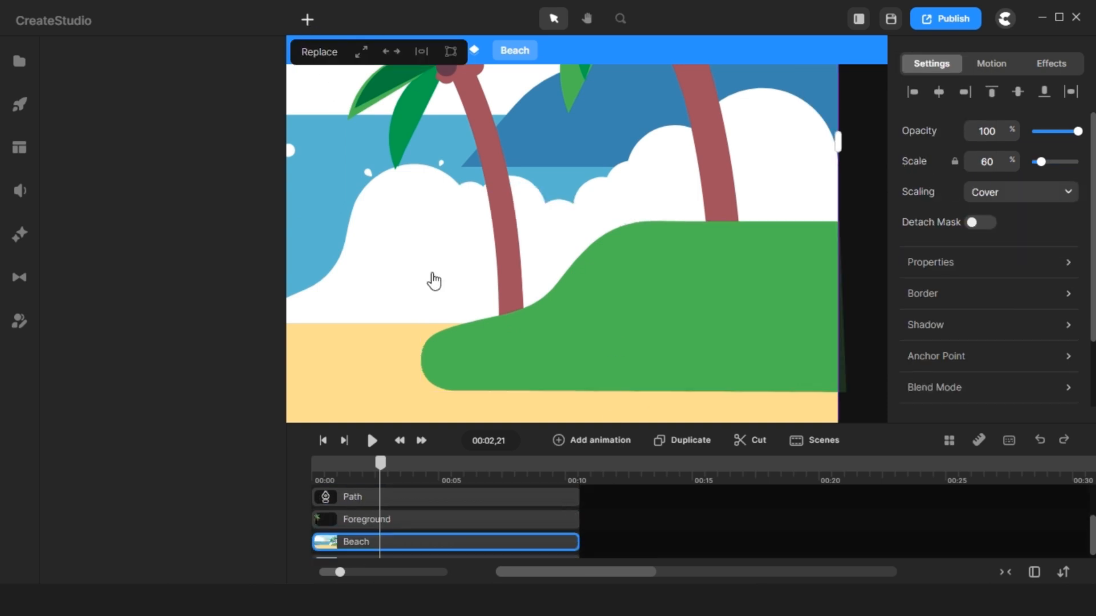
# Step: Trace the dark blue mountain behind the palms with a closed pen path along its curved slope and flat base
pyautogui.click(308, 19)
pyautogui.scroll(2, 583, 491)
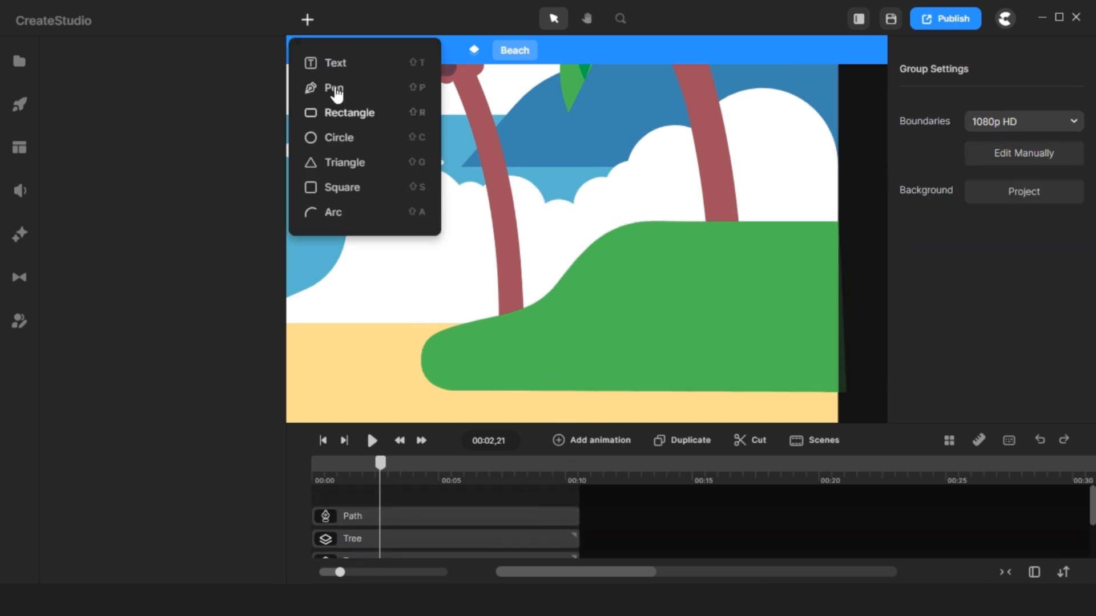
pyautogui.click(334, 87)
pyautogui.scroll(-3, 799, 135)
pyautogui.scroll(3, 864, 109)
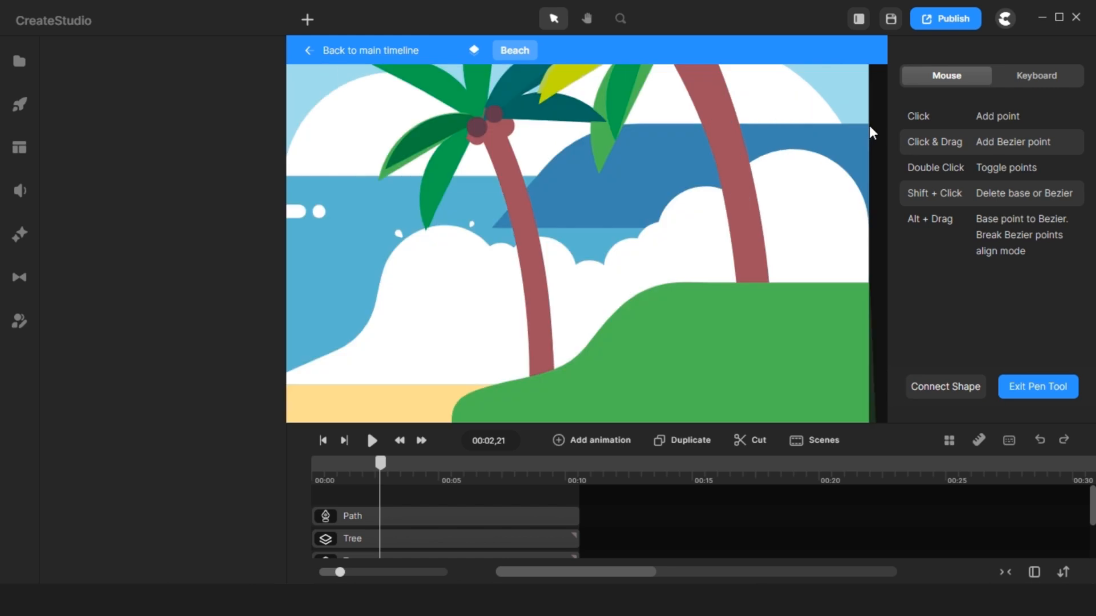
pyautogui.click(868, 122)
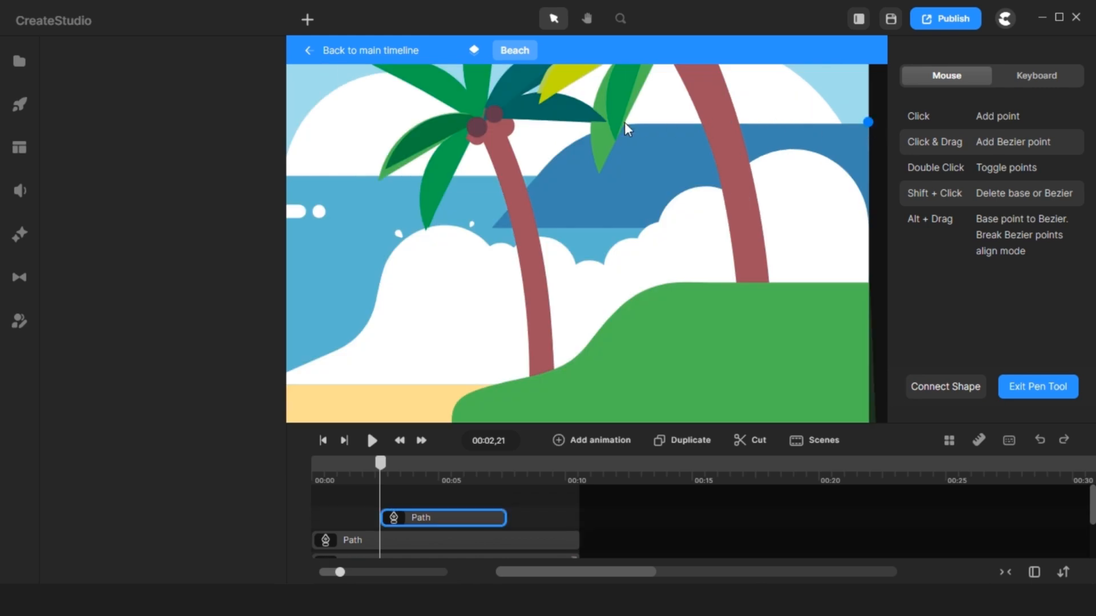
pyautogui.click(627, 122)
pyautogui.moveTo(562, 147); pyautogui.dragTo(551, 159)
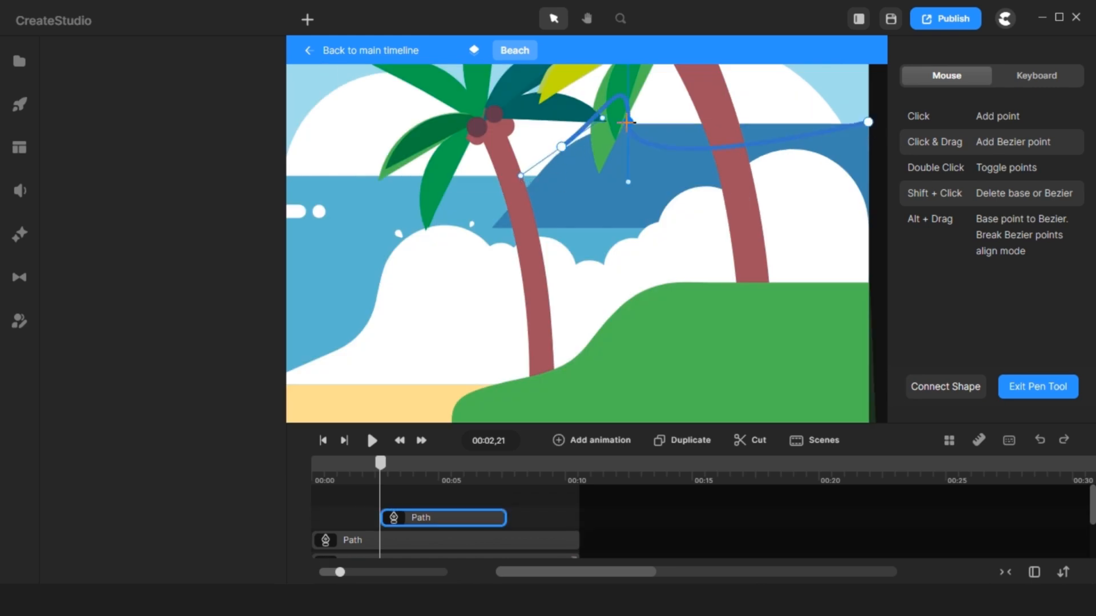
pyautogui.scroll(3, 636, 122)
pyautogui.moveTo(519, 135); pyautogui.dragTo(457, 184)
pyautogui.moveTo(408, 214); pyautogui.dragTo(356, 262)
pyautogui.click(819, 294)
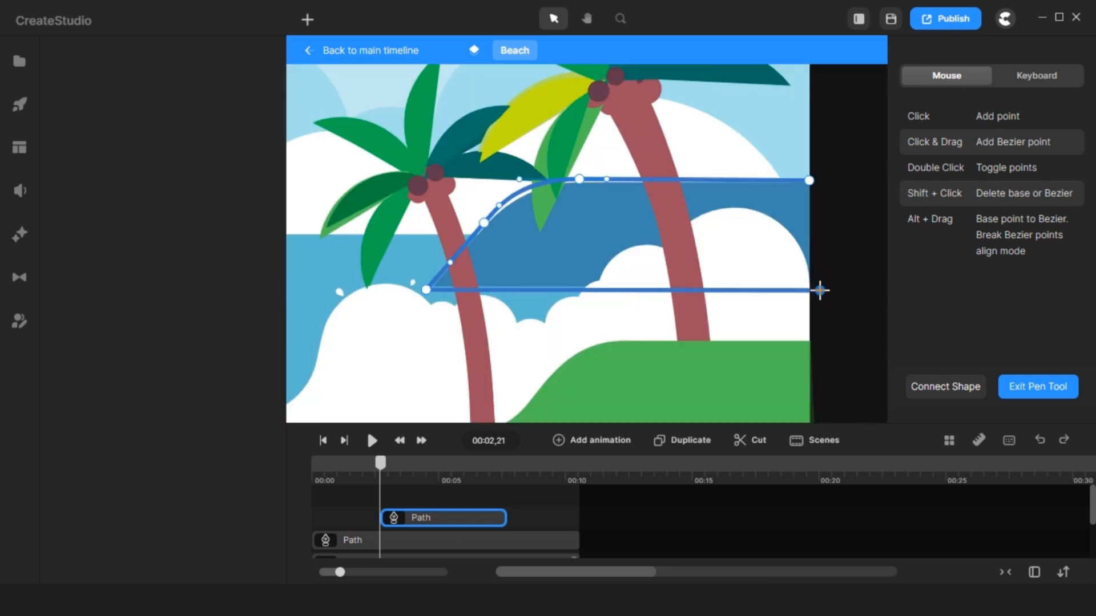
pyautogui.click(809, 181)
# Step: Fill the mountain path with the sampled blue 3b85b0 at full opacity
pyautogui.click(1049, 131)
pyautogui.click(1002, 272)
pyautogui.click(803, 223)
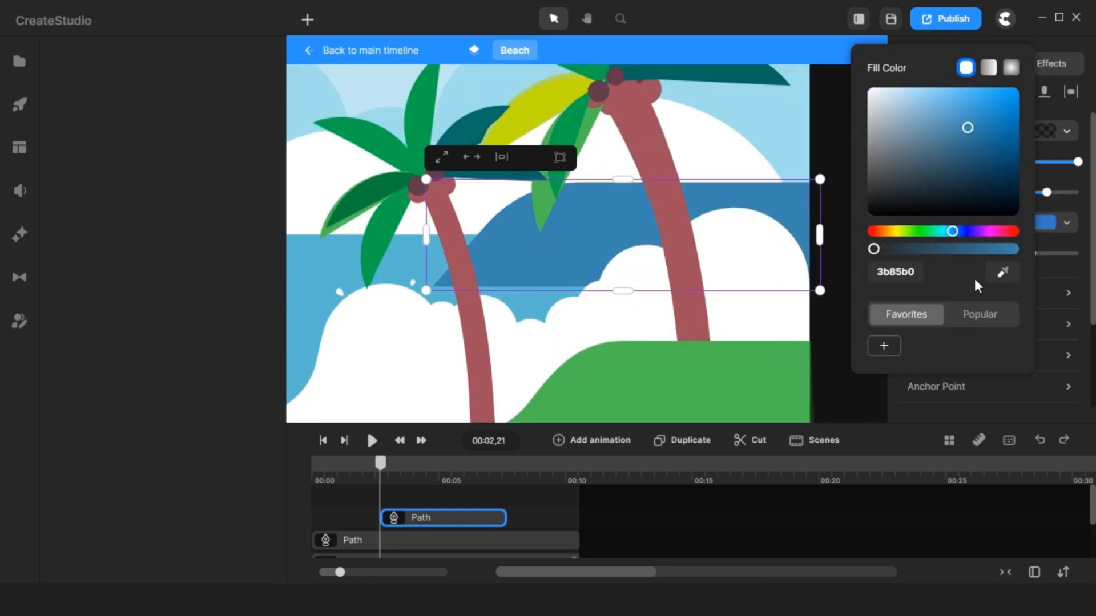
pyautogui.click(1015, 249)
# Step: Add a track below the selected track and move the mountain path's layer behind the two trees
pyautogui.rightClick(546, 499)
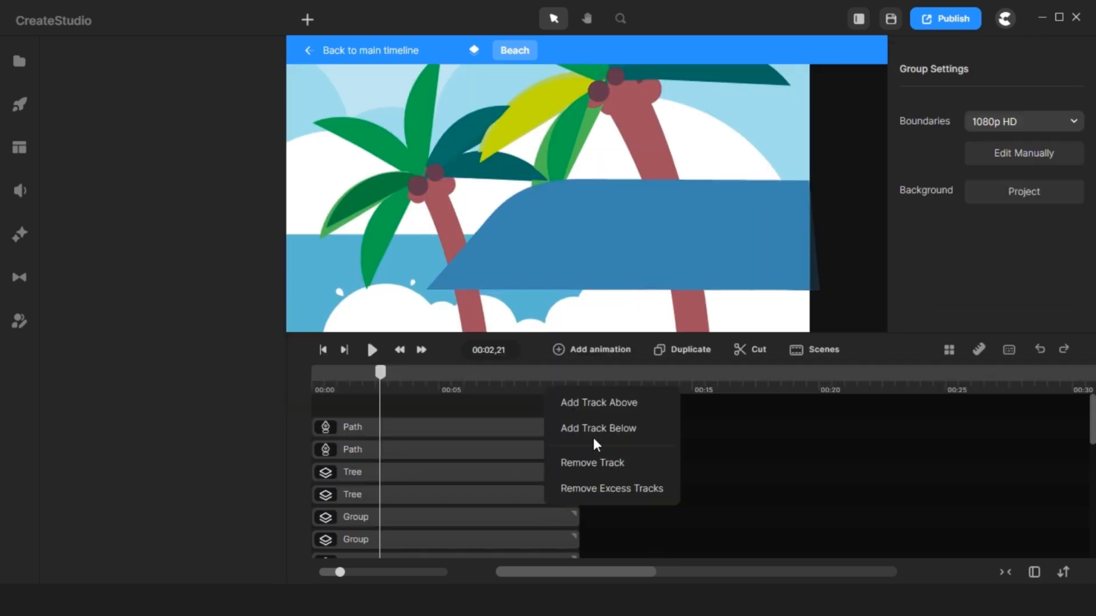
pyautogui.click(594, 430)
pyautogui.scroll(-1, 599, 498)
pyautogui.moveTo(499, 459); pyautogui.dragTo(452, 535)
pyautogui.scroll(1, 504, 413)
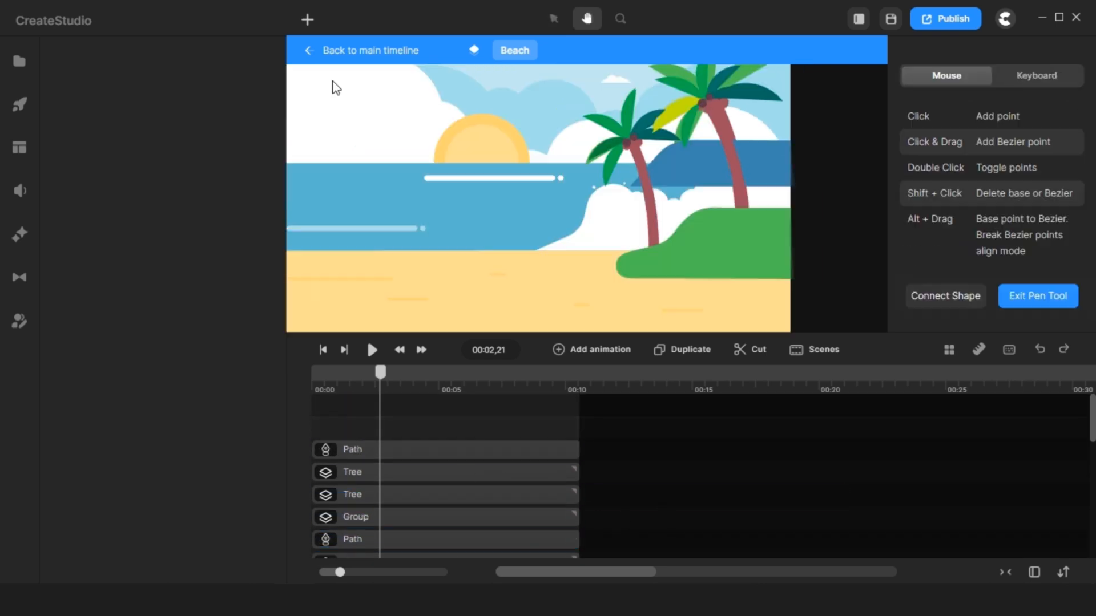
# Step: Add a rectangle and move and resize it to cover the white gap in the sea behind the palms
pyautogui.click(307, 19)
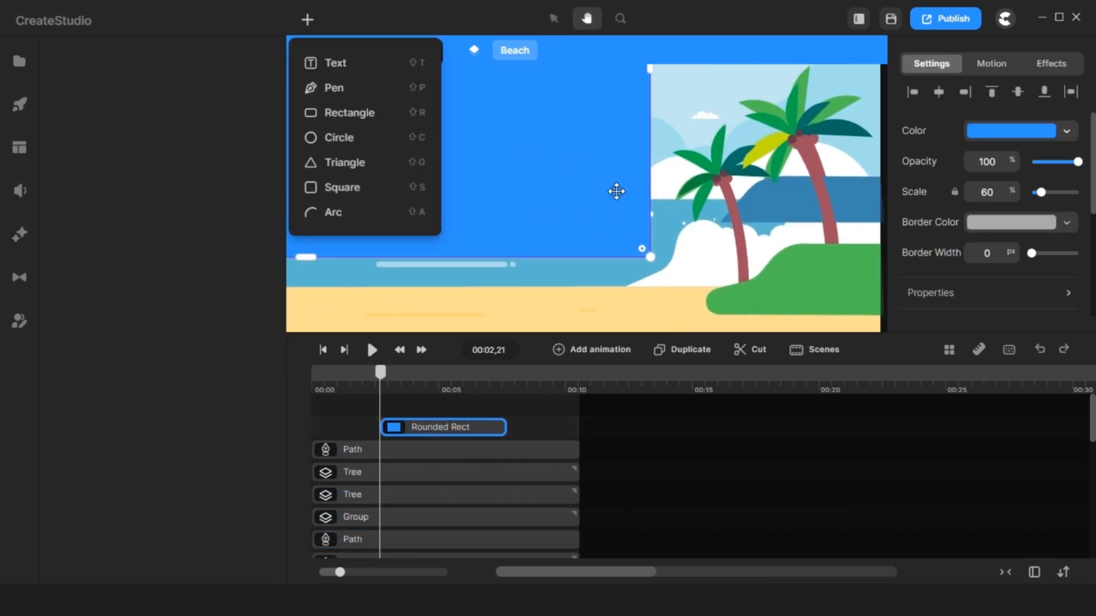
pyautogui.click(616, 191)
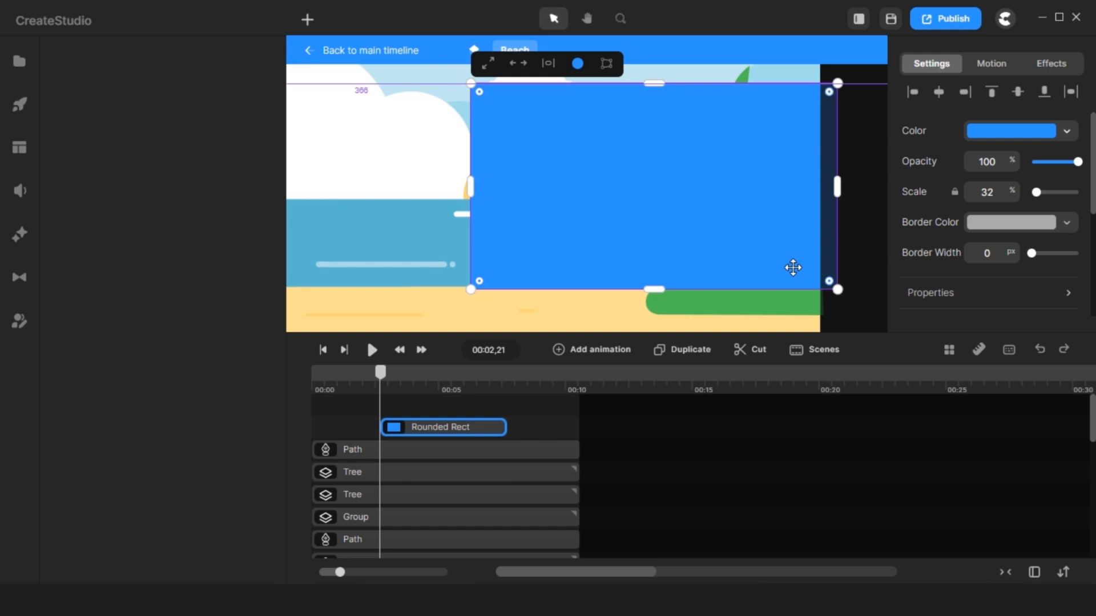
pyautogui.moveTo(793, 267); pyautogui.dragTo(793, 263)
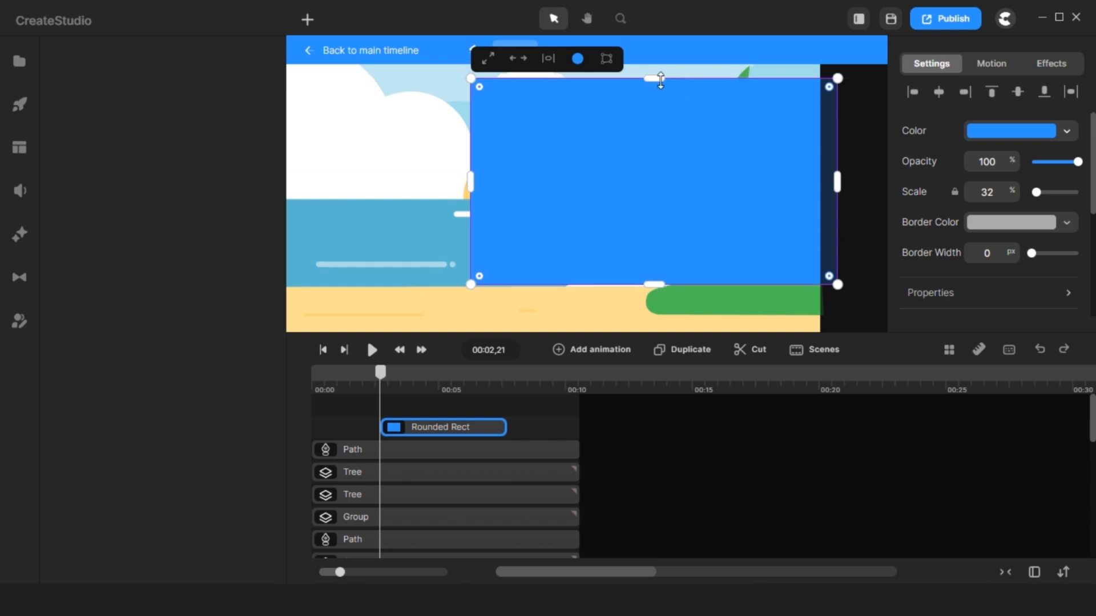
pyautogui.moveTo(656, 79); pyautogui.dragTo(657, 218)
pyautogui.moveTo(469, 251); pyautogui.dragTo(551, 263)
pyautogui.scroll(5, 614, 289)
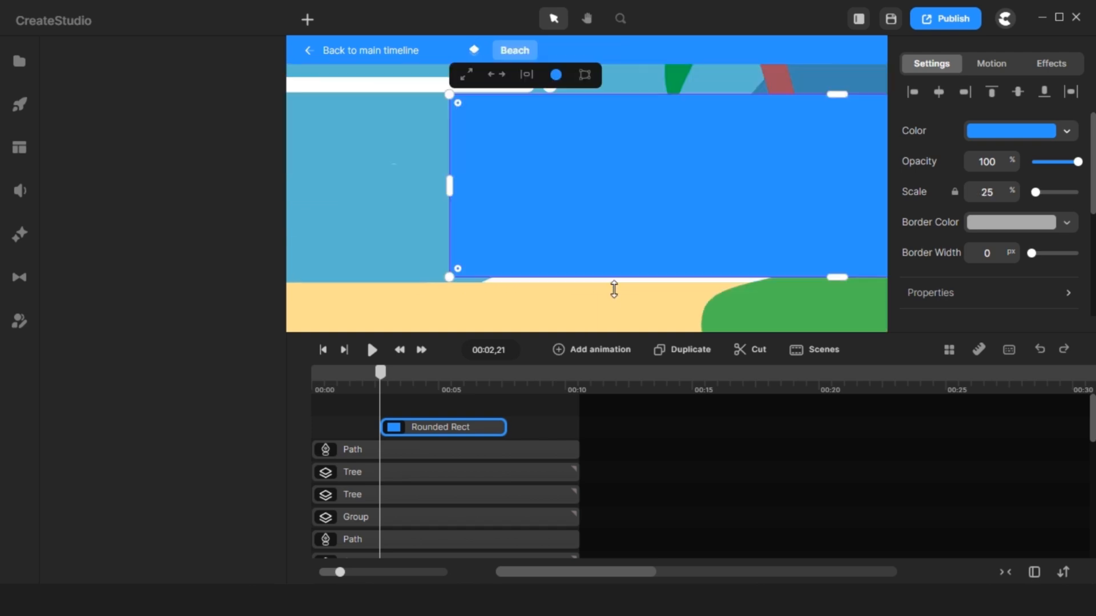
pyautogui.moveTo(837, 276); pyautogui.dragTo(837, 284)
pyautogui.moveTo(836, 95); pyautogui.dragTo(839, 101)
# Step: Stretch the rectangle's layer across 00:00 to 00:10 and fill it with the sampled sea blue
pyautogui.moveTo(382, 428); pyautogui.dragTo(313, 428)
pyautogui.moveTo(506, 428); pyautogui.dragTo(552, 438)
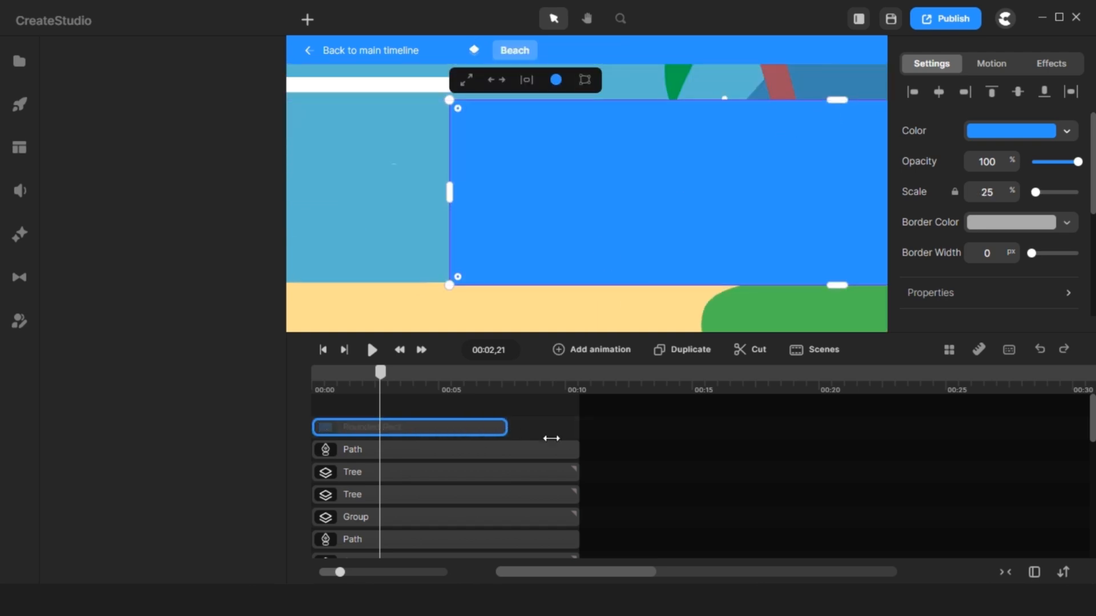
pyautogui.click(1007, 134)
pyautogui.click(971, 284)
pyautogui.click(421, 221)
# Step: Fine-tune the blue rectangle so its lower edge lines up with the shoreline
pyautogui.scroll(-3, 451, 502)
pyautogui.click(435, 486)
pyautogui.scroll(-5, 543, 314)
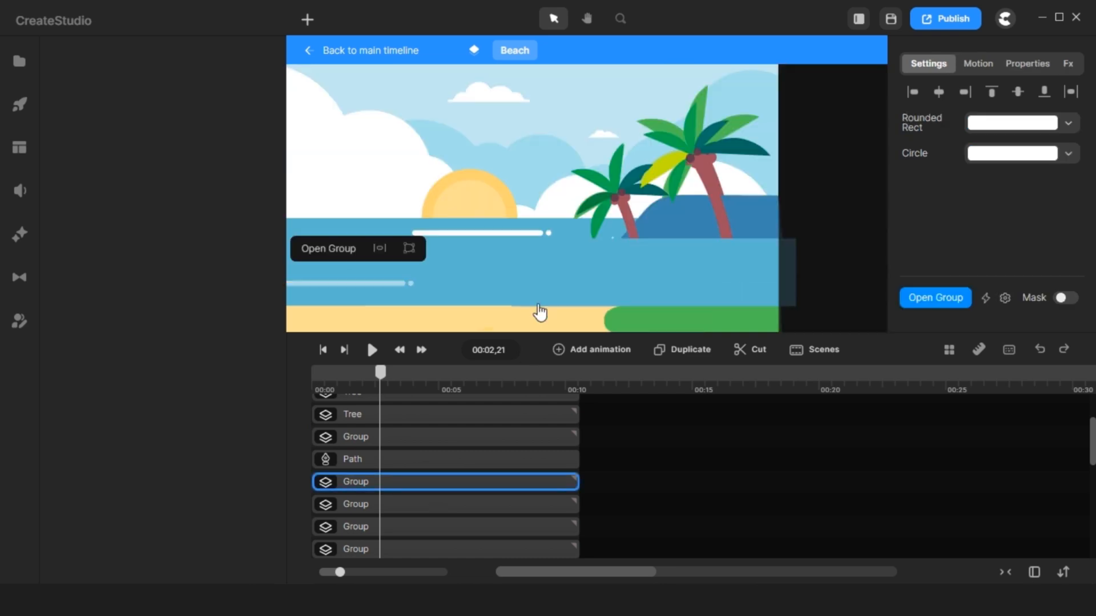
pyautogui.click(551, 294)
pyautogui.scroll(5, 570, 321)
pyautogui.scroll(4, 428, 258)
pyautogui.moveTo(486, 257); pyautogui.dragTo(486, 247)
# Step: Add a track above the highlight group and move the sea rectangle onto it, behind the hill, palms and mountain
pyautogui.scroll(-8, 494, 247)
pyautogui.scroll(-3, 514, 468)
pyautogui.rightClick(528, 480)
pyautogui.click(580, 405)
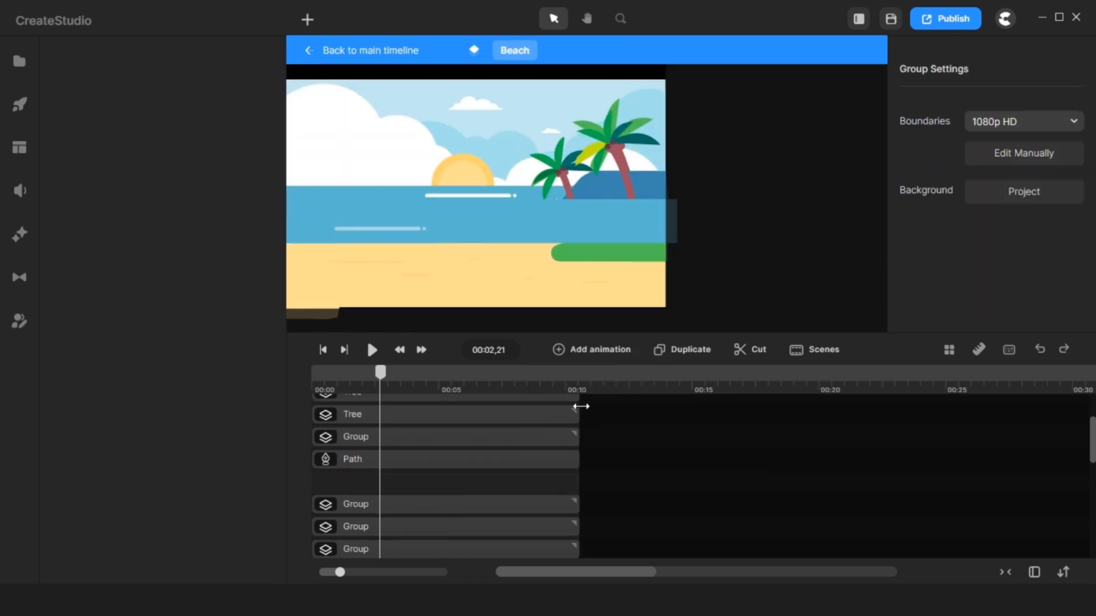
pyautogui.scroll(3, 514, 434)
pyautogui.moveTo(478, 433); pyautogui.dragTo(471, 512)
pyautogui.click(742, 301)
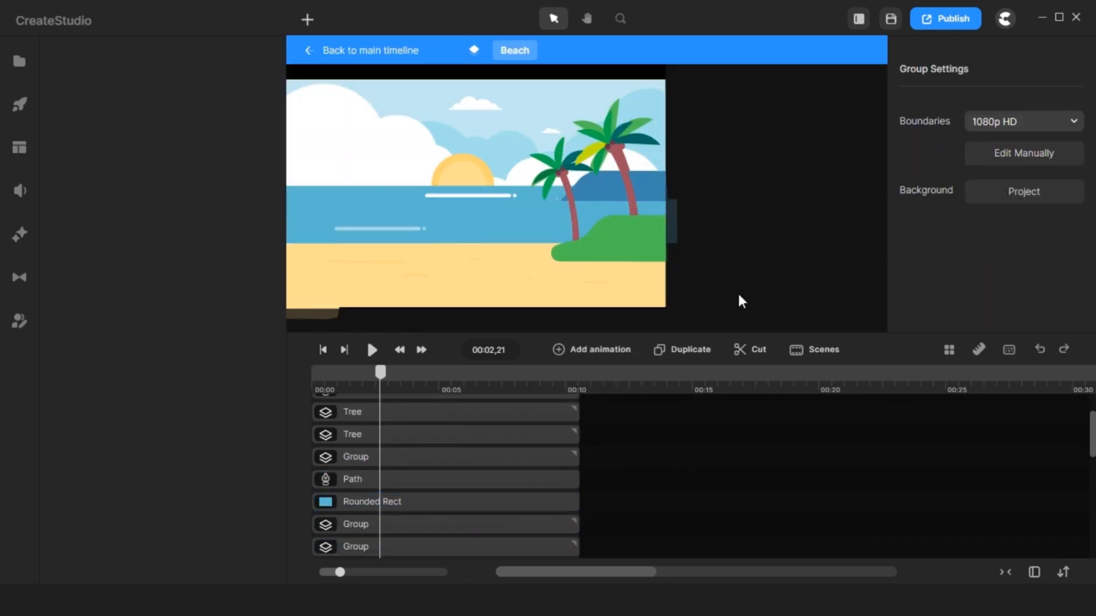
# Step: Add a track above the sea rectangle and move the long white highlight's group onto it
pyautogui.click(500, 198)
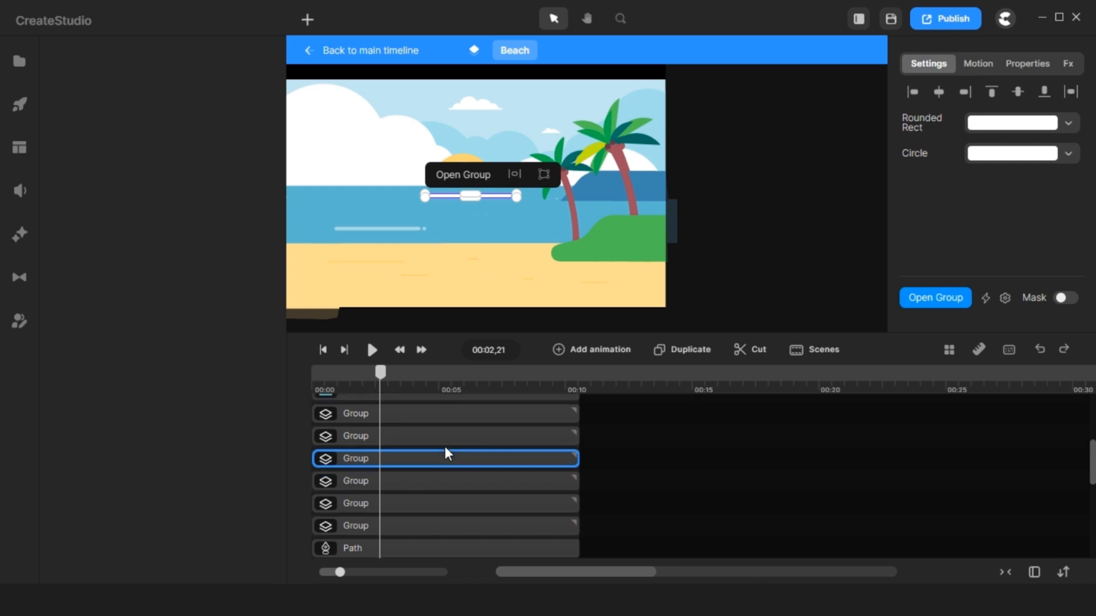
pyautogui.scroll(3, 445, 453)
pyautogui.click(457, 460)
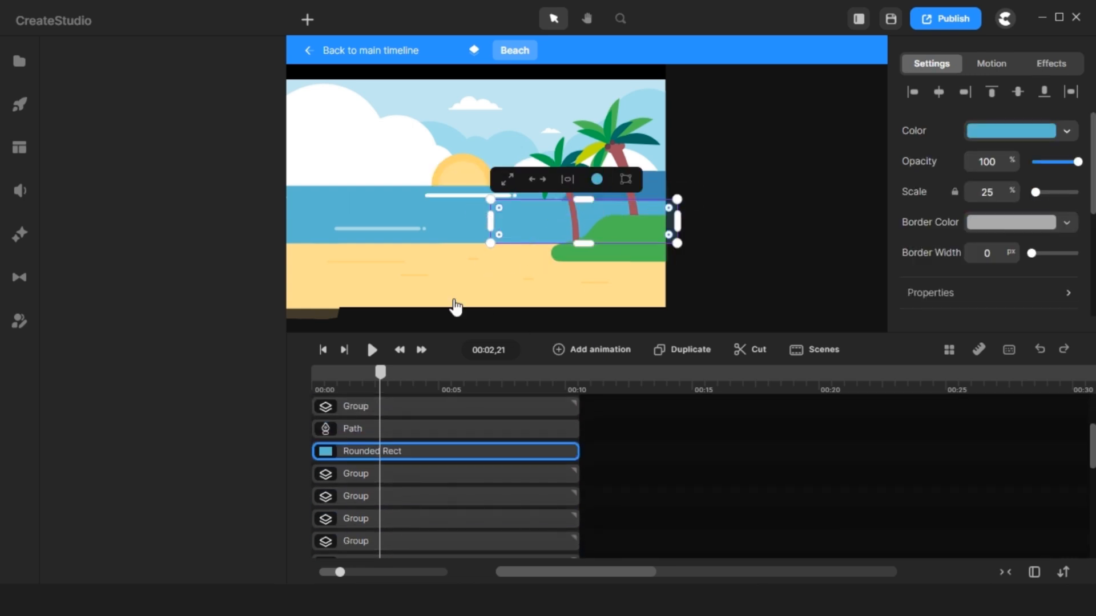
pyautogui.rightClick(458, 445)
pyautogui.click(503, 339)
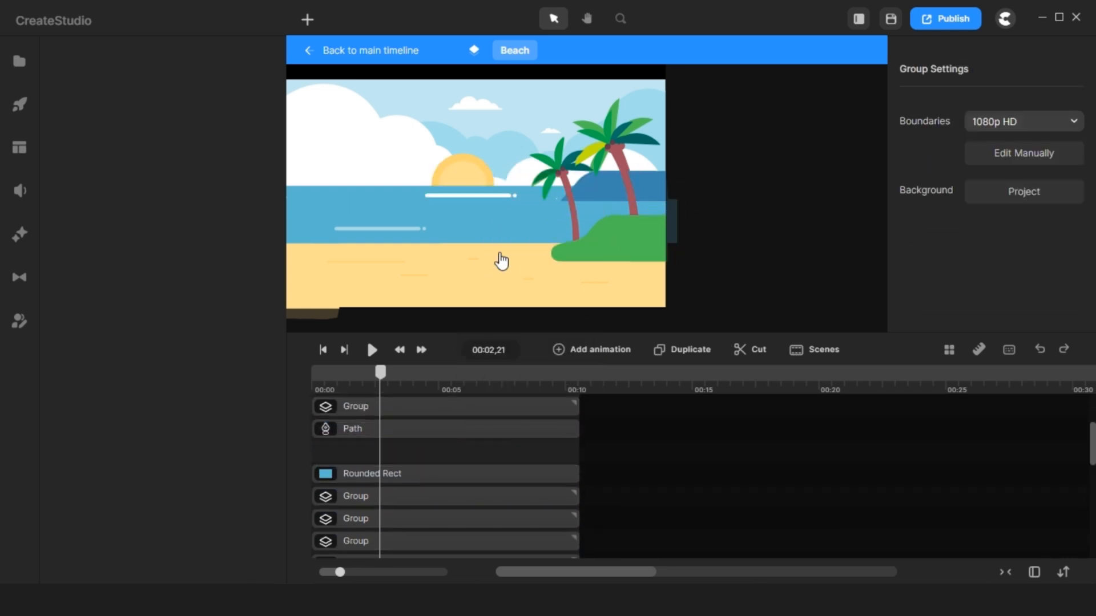
pyautogui.click(502, 197)
pyautogui.moveTo(441, 451)
pyautogui.mouseDown()
pyautogui.moveTo(503, 438)
pyautogui.moveTo(451, 441)
pyautogui.mouseUp()
# Step: Trace the two-humped white cloud behind the palms with a closed pen path, shaping its curves with Bezier points
pyautogui.scroll(5, 501, 256)
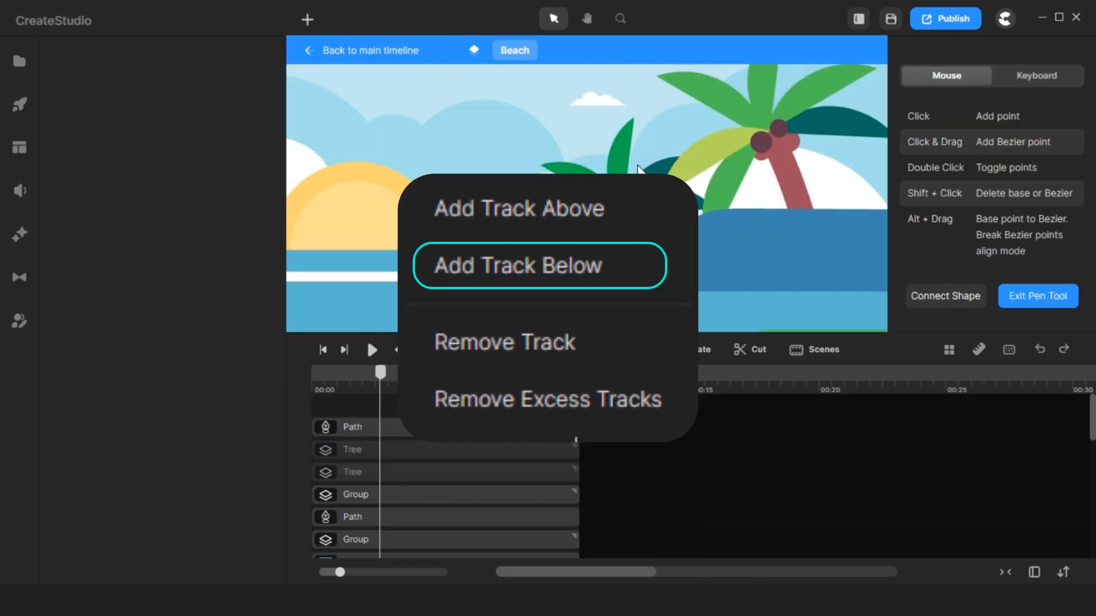
pyautogui.scroll(4, 350, 318)
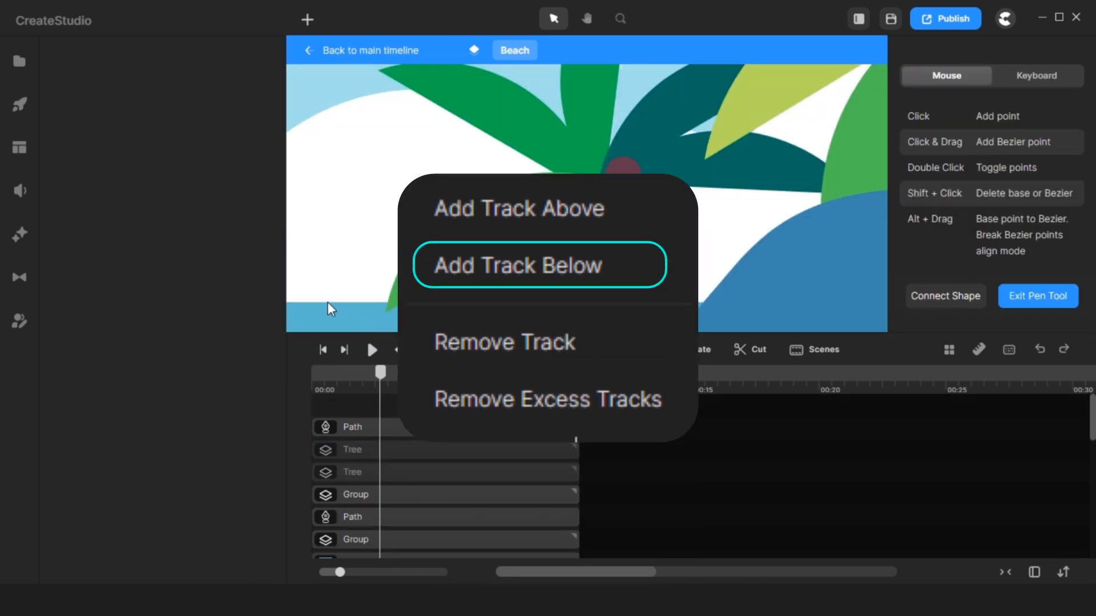
pyautogui.scroll(-3, 501, 174)
pyautogui.scroll(-2, 500, 174)
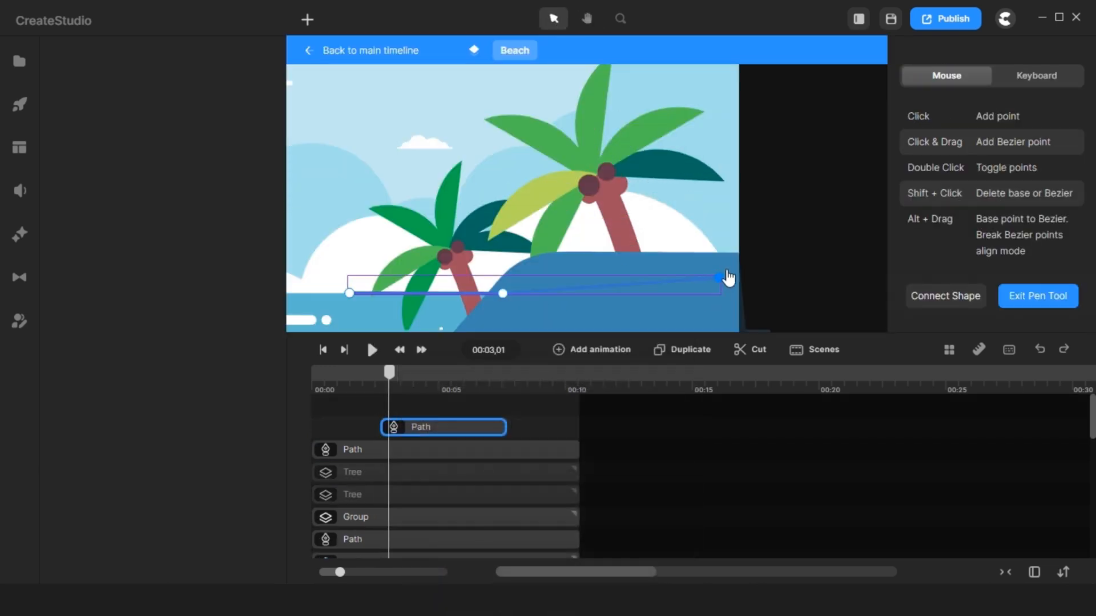
pyautogui.moveTo(604, 188); pyautogui.dragTo(692, 186)
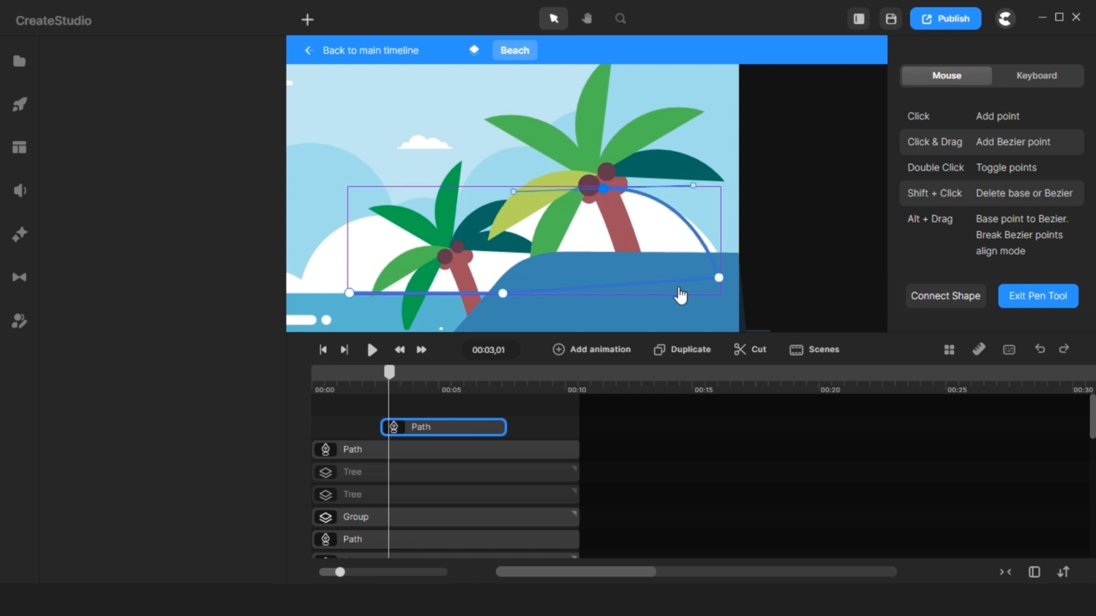
pyautogui.click(457, 258)
pyautogui.moveTo(514, 191); pyautogui.dragTo(489, 190)
pyautogui.moveTo(604, 188)
pyautogui.mouseDown()
pyautogui.moveTo(582, 186)
pyautogui.moveTo(595, 181)
pyautogui.mouseUp()
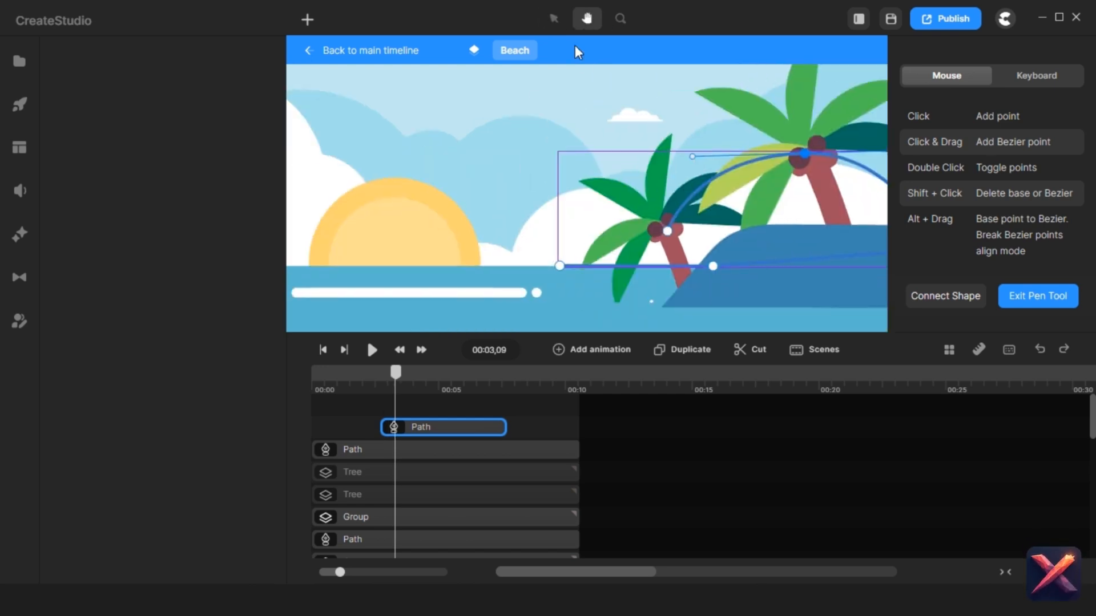
pyautogui.press('v')
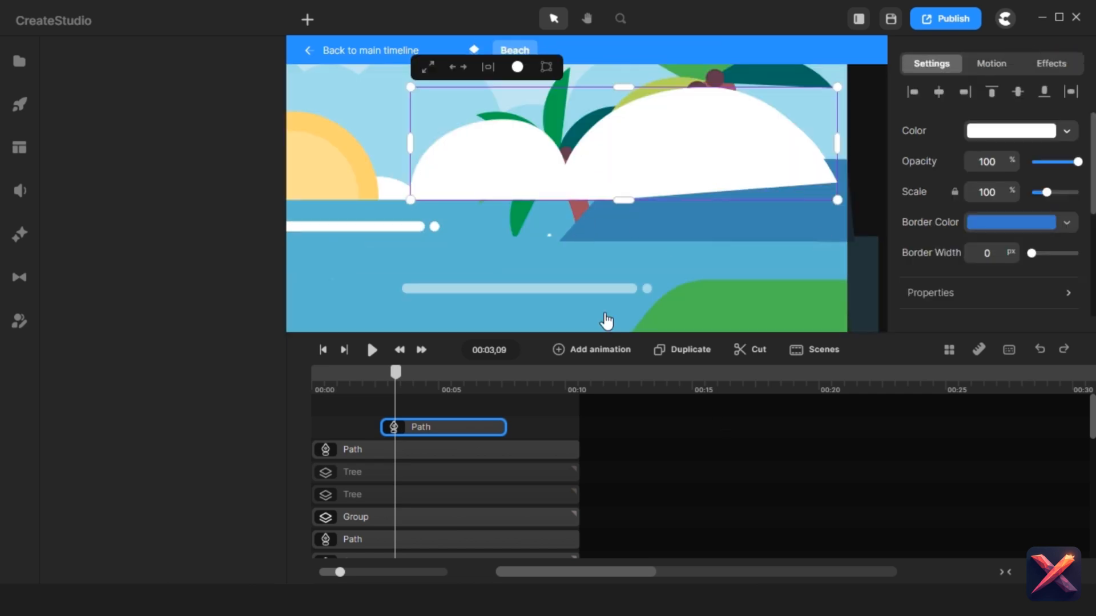
# Step: Extend the white cloud path's layer to 00:10 and move it directly above the sea rectangle, behind the mountain
pyautogui.moveTo(497, 428); pyautogui.dragTo(577, 432)
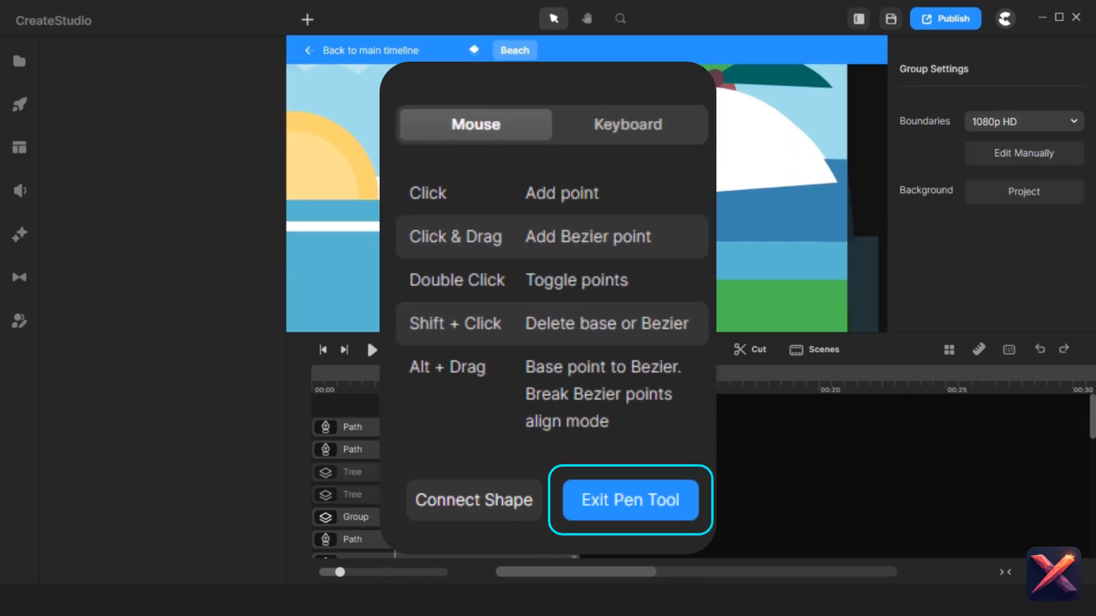
pyautogui.click(352, 476)
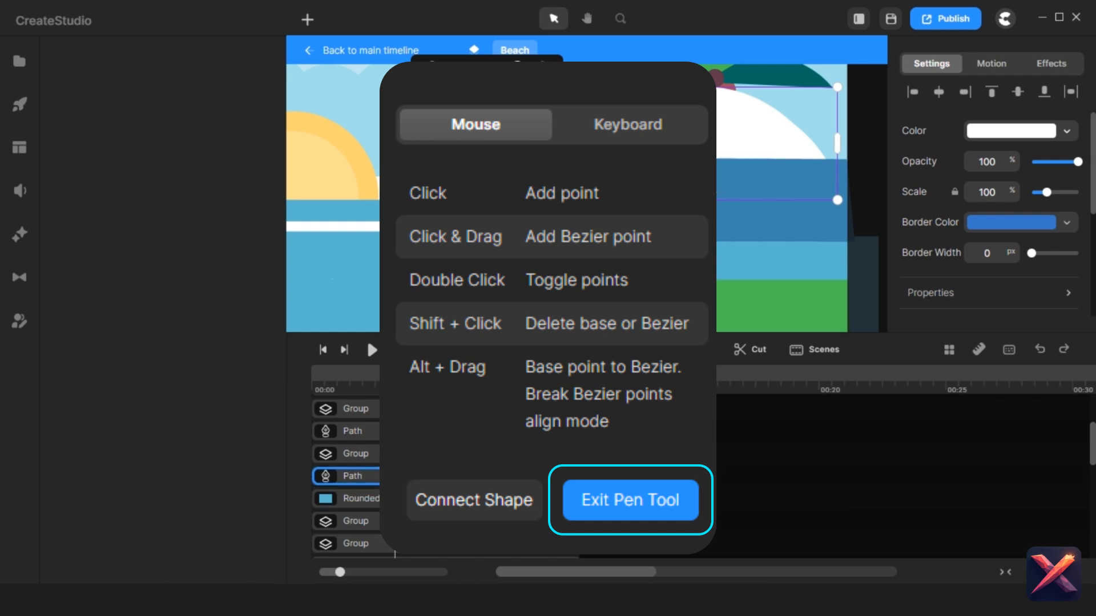
pyautogui.scroll(2, 628, 468)
# Step: Trace the light blue cloud behind the white cloud and palms with a closed pen path
pyautogui.click(628, 469)
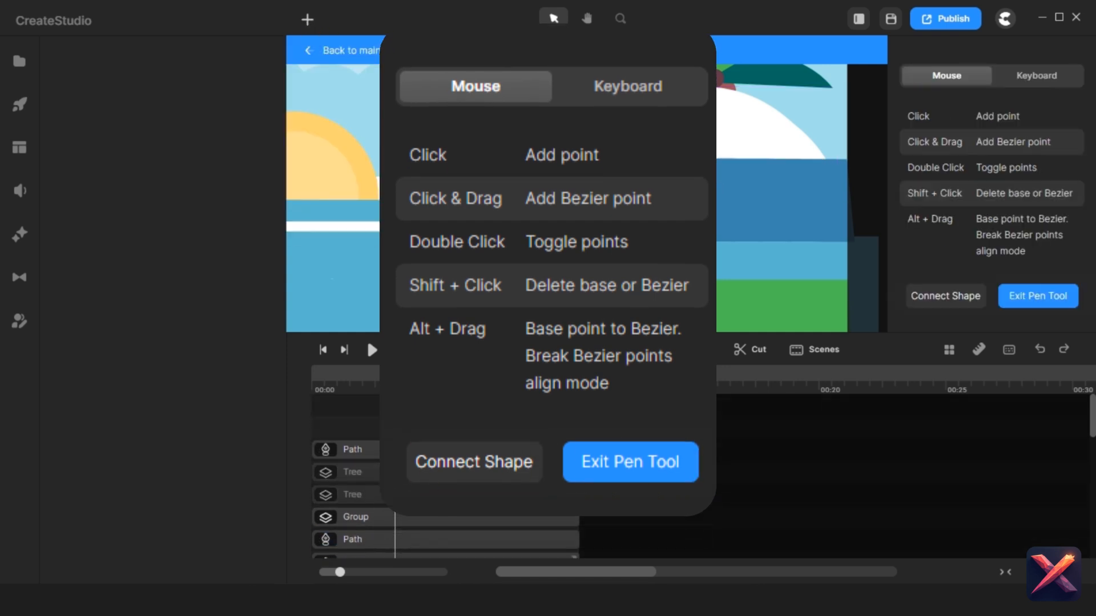
pyautogui.click(583, 225)
pyautogui.click(551, 240)
pyautogui.click(491, 235)
pyautogui.click(475, 199)
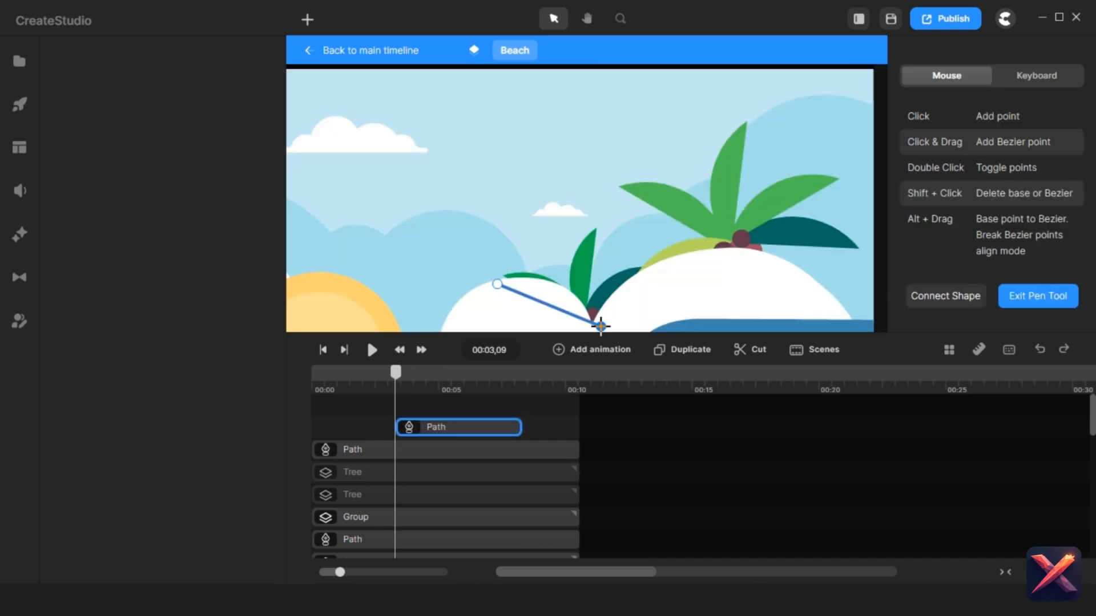
pyautogui.click(656, 313)
pyautogui.click(797, 303)
pyautogui.click(859, 279)
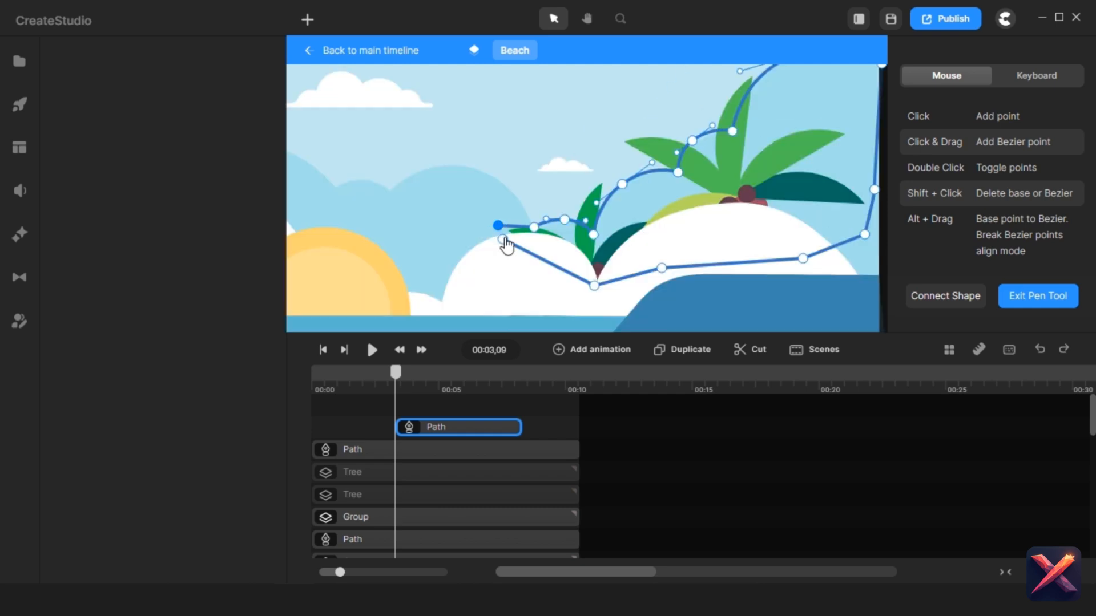
pyautogui.click(499, 225)
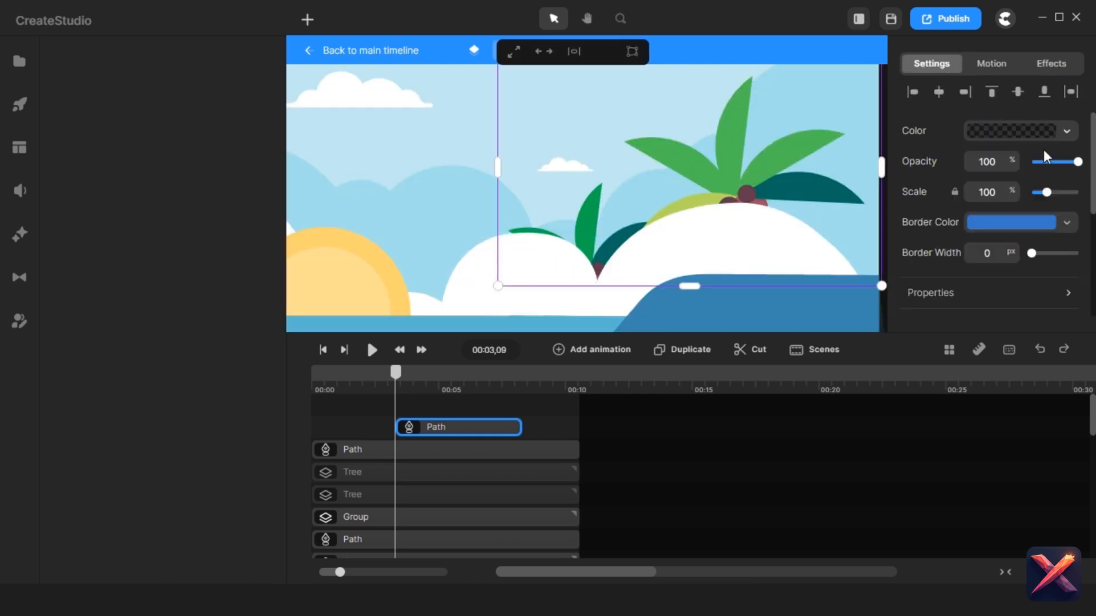
# Step: Fill the new cloud path with the light blue sampled from the sky clouds
pyautogui.click(1027, 136)
pyautogui.click(999, 283)
pyautogui.click(830, 171)
pyautogui.click(1005, 261)
# Step: Stretch the light blue cloud's layer across 00:00 to 00:10 and move it directly below the white cloud path
pyautogui.click(478, 320)
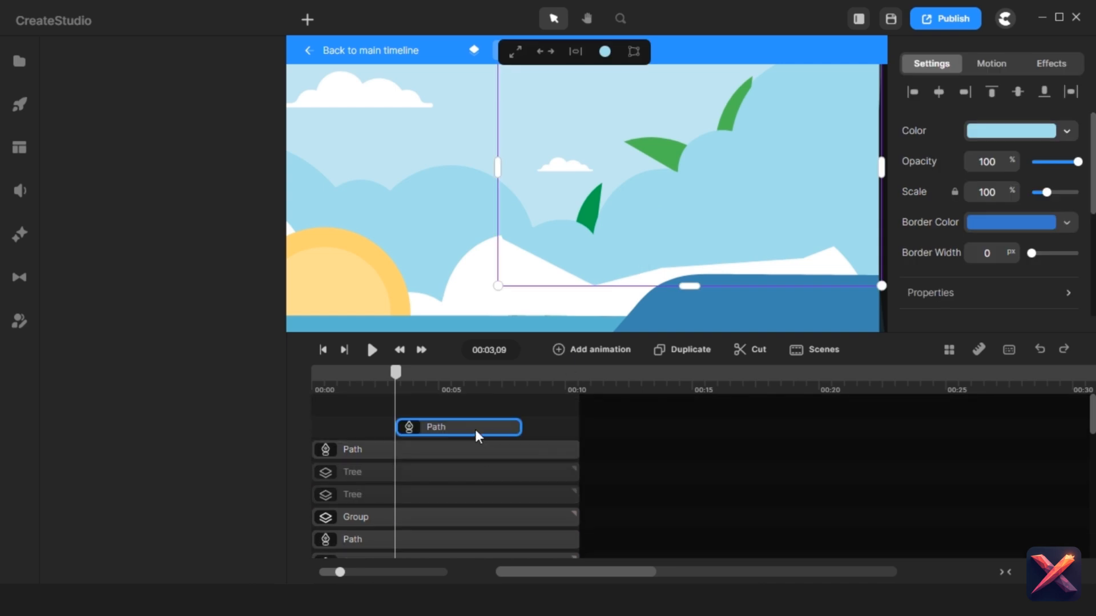
pyautogui.moveTo(478, 436); pyautogui.dragTo(521, 472)
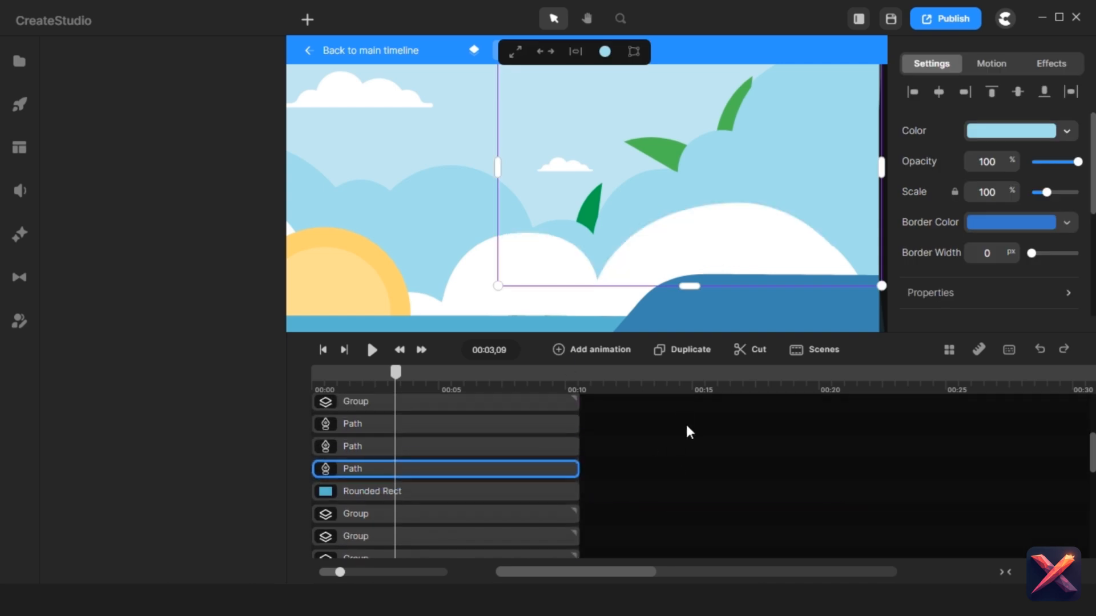
pyautogui.click(307, 19)
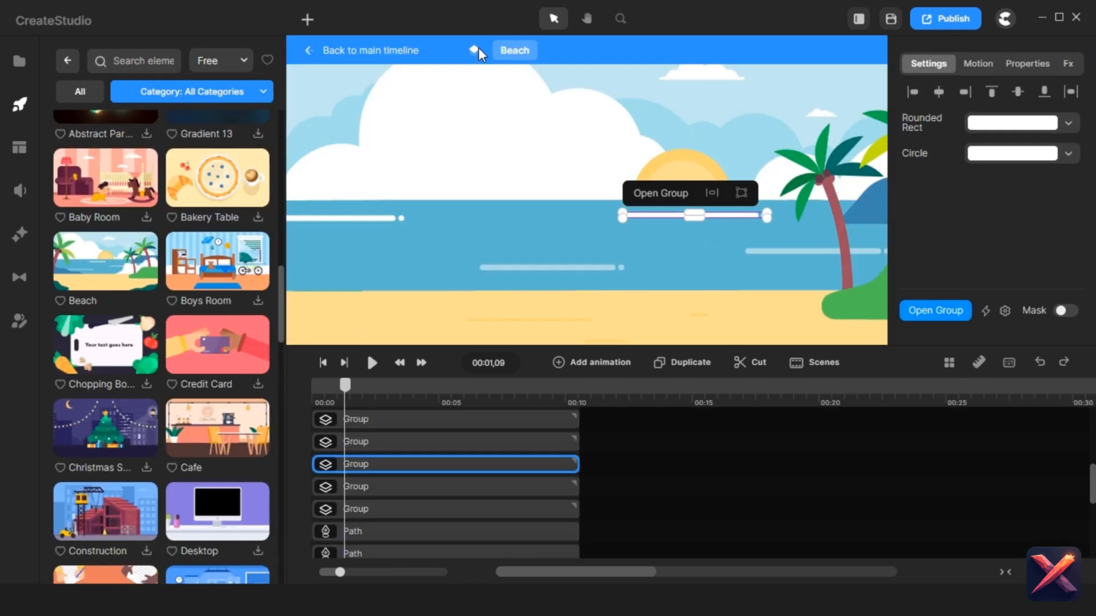
pyautogui.scroll(3, 514, 126)
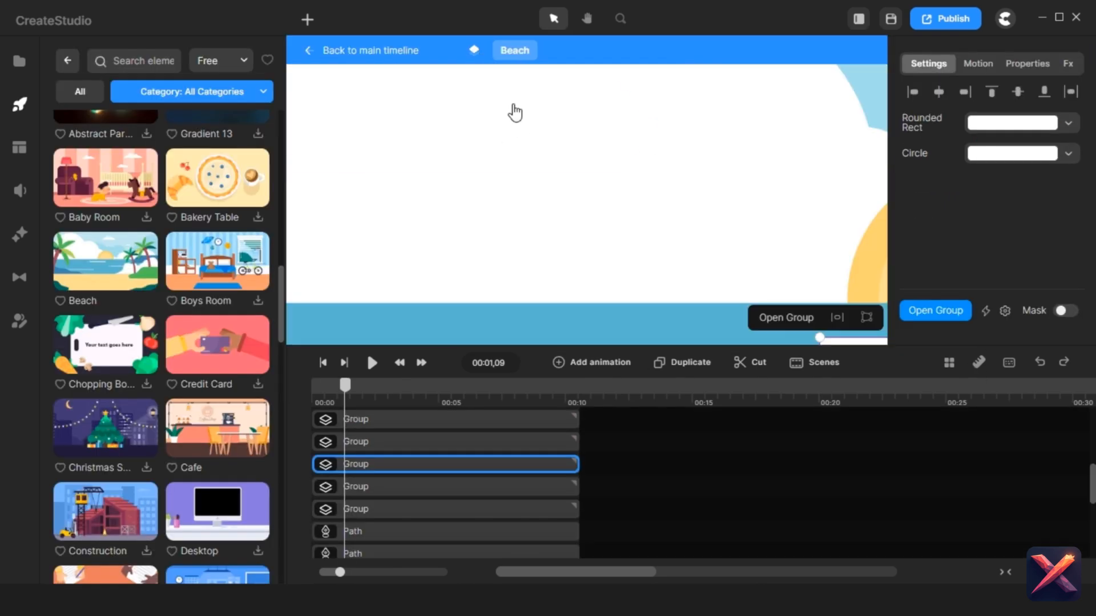
pyautogui.scroll(-3, 514, 110)
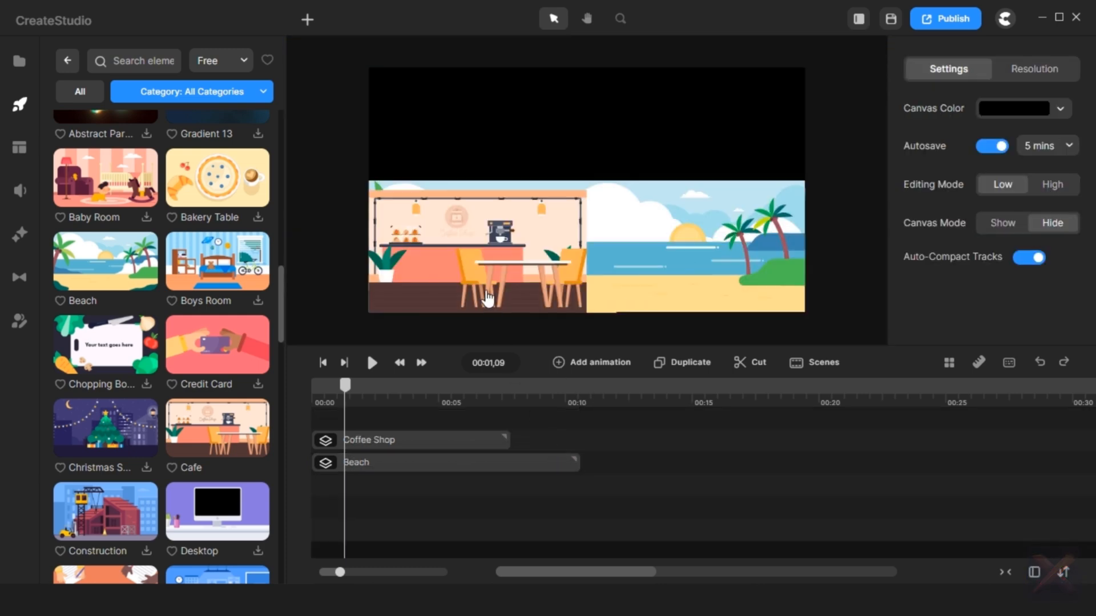
# Step: Extend the Coffee Shop group to the end of the Beach layer and ungroup it into separate layers
pyautogui.click(503, 440)
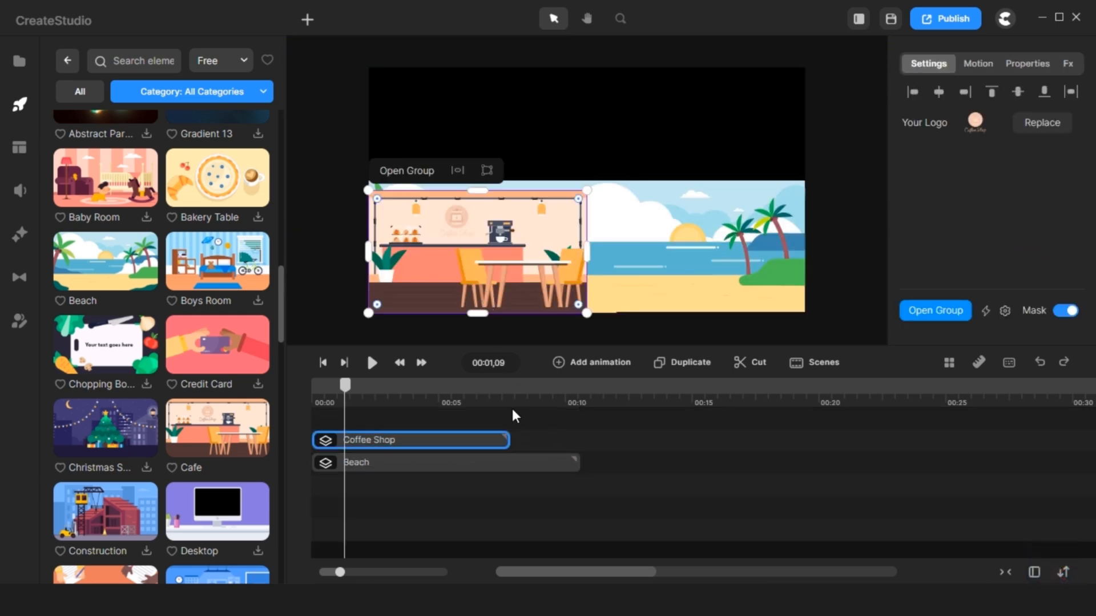
pyautogui.click(540, 436)
pyautogui.moveTo(509, 439); pyautogui.dragTo(577, 451)
pyautogui.rightClick(498, 445)
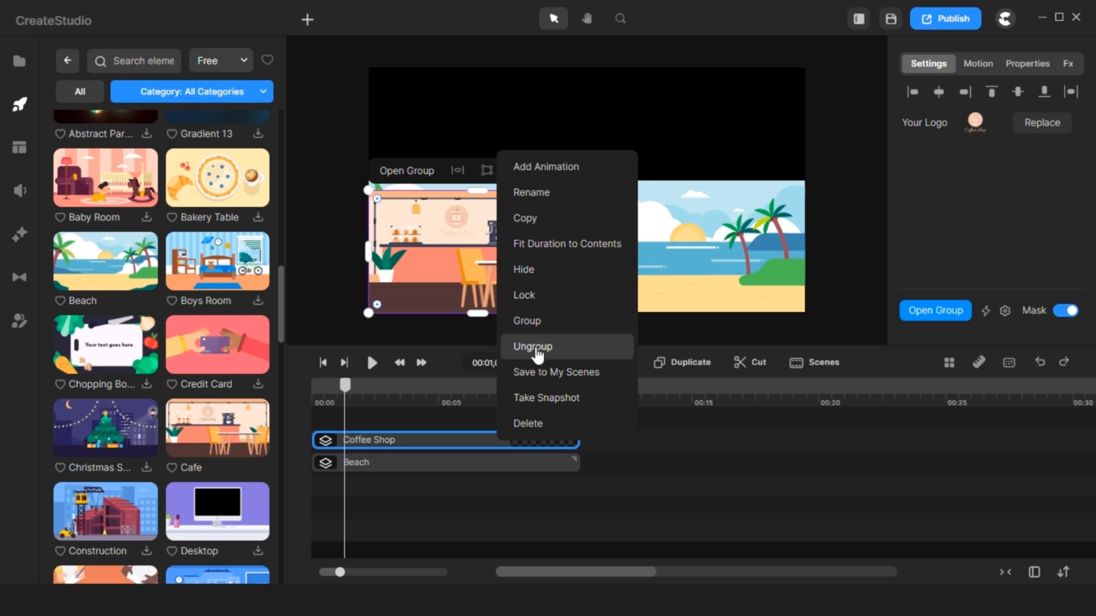
pyautogui.click(533, 347)
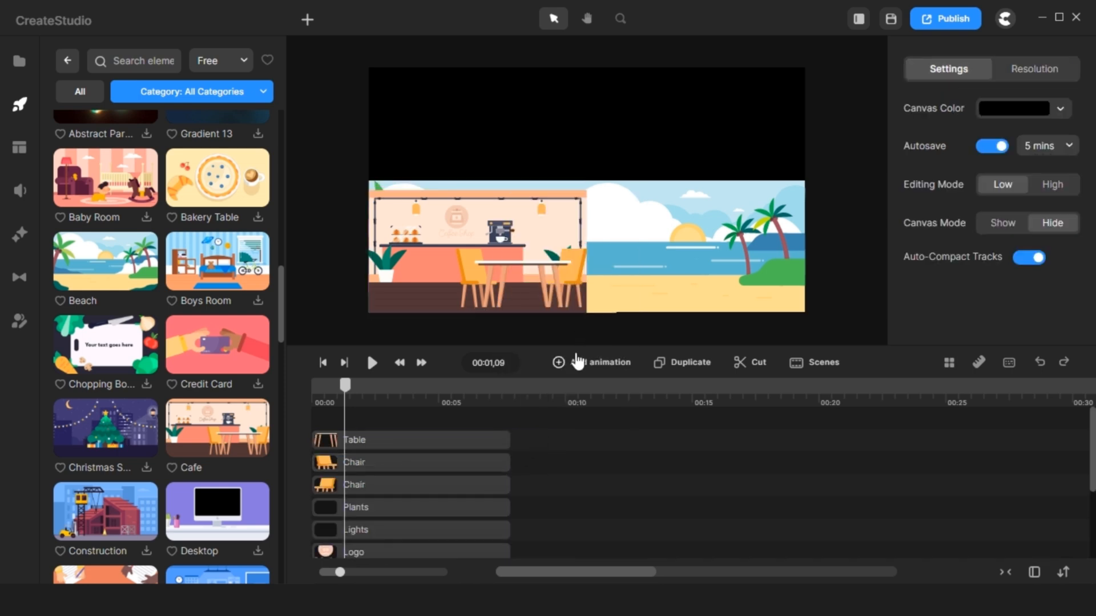
# Step: Enlarge the timeline and extend all the ungrouped coffee shop layers to 00:10, matching the Beach layer
pyautogui.moveTo(588, 346); pyautogui.dragTo(603, 143)
pyautogui.moveTo(556, 228); pyautogui.dragTo(579, 402)
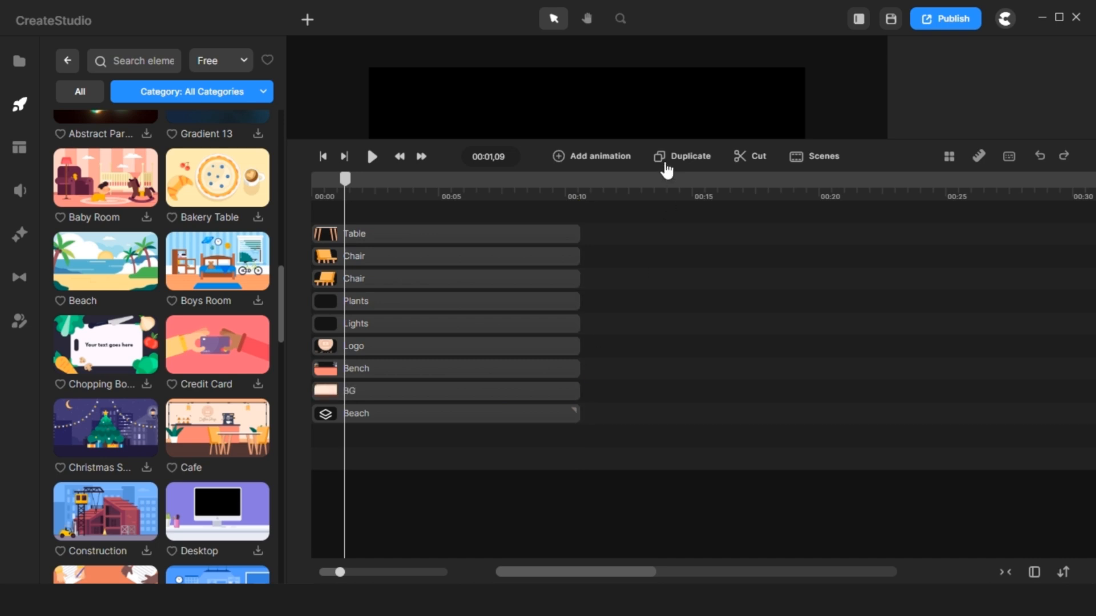
pyautogui.moveTo(661, 141); pyautogui.dragTo(659, 284)
pyautogui.press('space')
pyautogui.moveTo(658, 242); pyautogui.dragTo(674, 141)
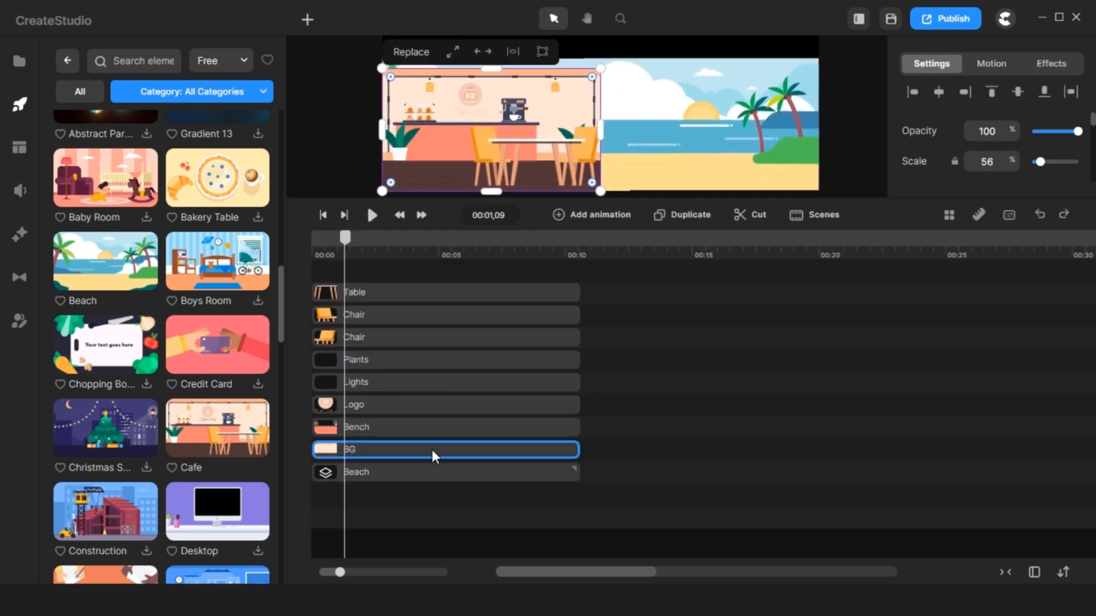
# Step: Duplicate the Beach group and add an empty track above the BG layer
pyautogui.click(426, 476)
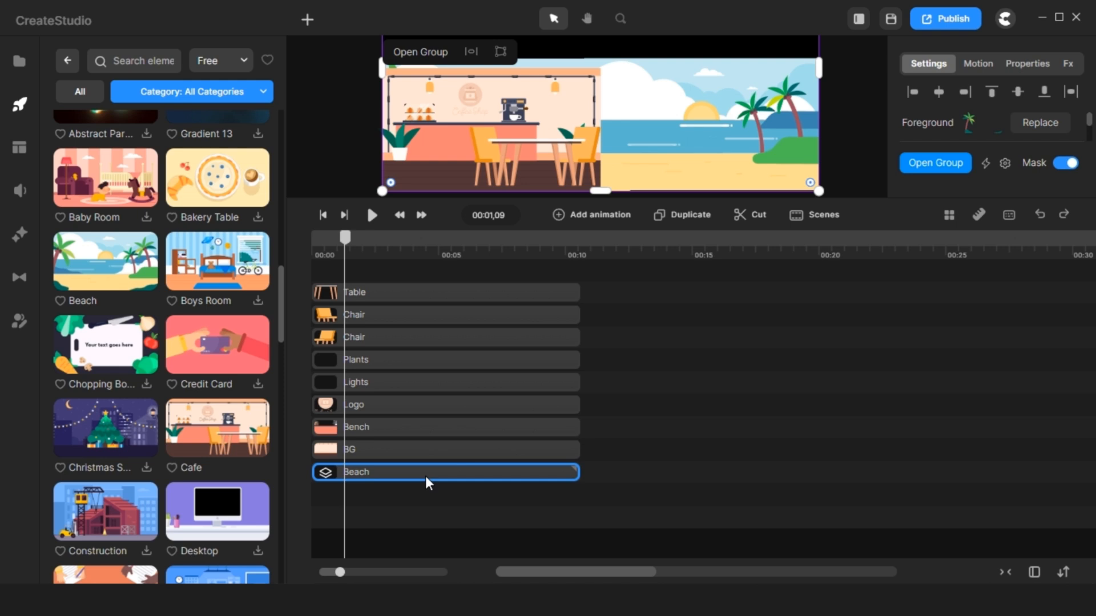
pyautogui.hotkey('ctrl', 'd')
pyautogui.click(592, 453)
pyautogui.rightClick(597, 454)
pyautogui.click(647, 348)
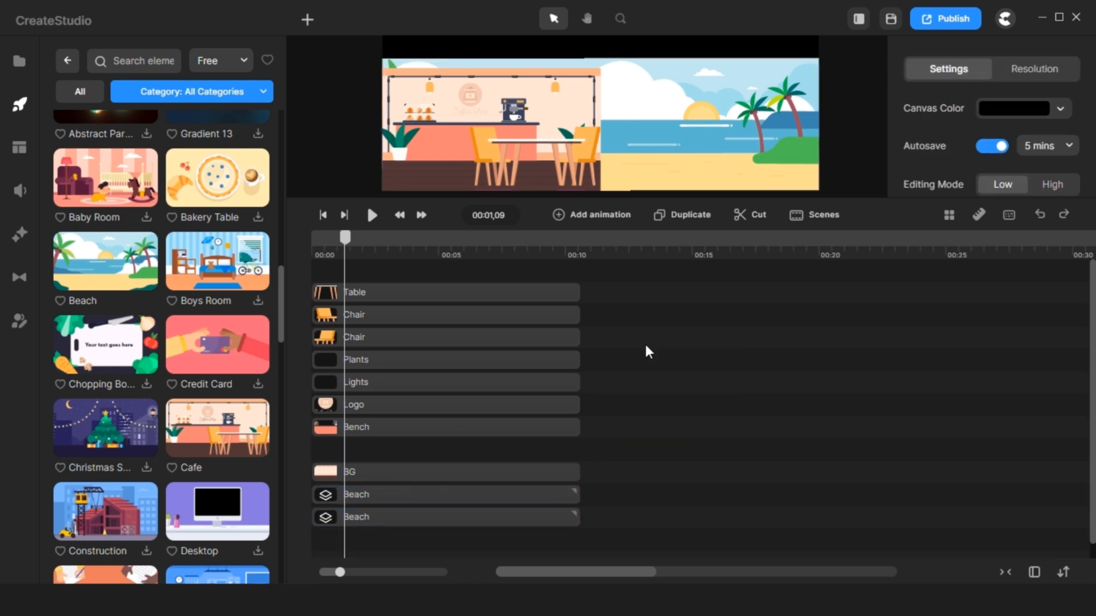
# Step: Add a blue rounded rectangle to the scene and place it over the back wall of the coffee shop
pyautogui.click(307, 19)
pyautogui.click(348, 113)
pyautogui.moveTo(558, 120); pyautogui.dragTo(525, 160)
pyautogui.moveTo(699, 37); pyautogui.dragTo(597, 93)
pyautogui.moveTo(587, 118); pyautogui.dragTo(575, 110)
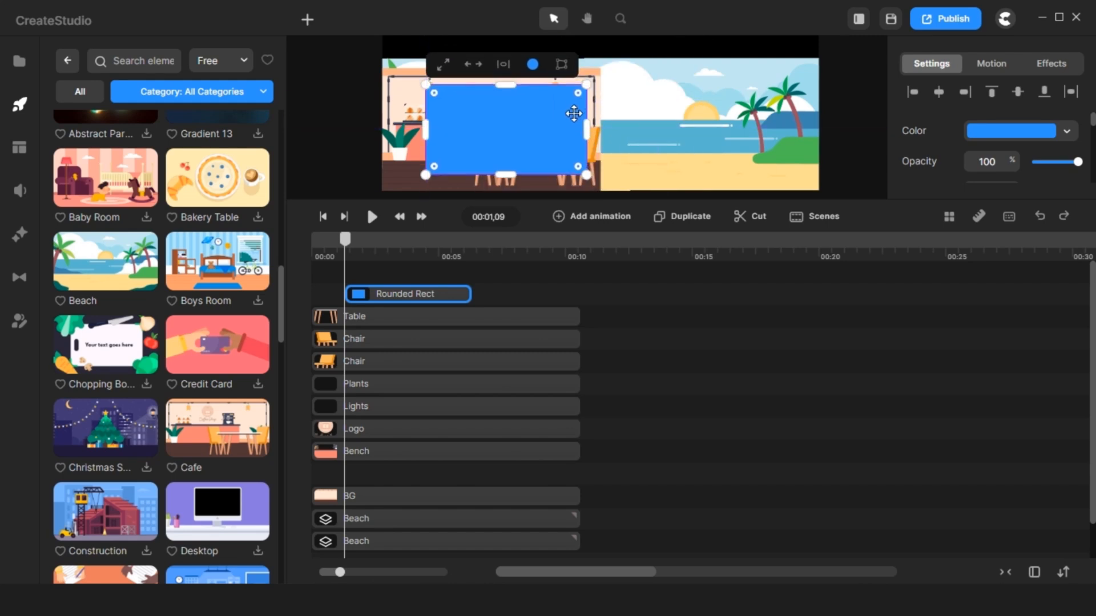
# Step: Resize the blue rectangle to fit the back wall above the floor and increase the rounding of its corners
pyautogui.scroll(5, 394, 90)
pyautogui.moveTo(483, 189); pyautogui.dragTo(401, 189)
pyautogui.scroll(-5, 571, 108)
pyautogui.scroll(4, 575, 167)
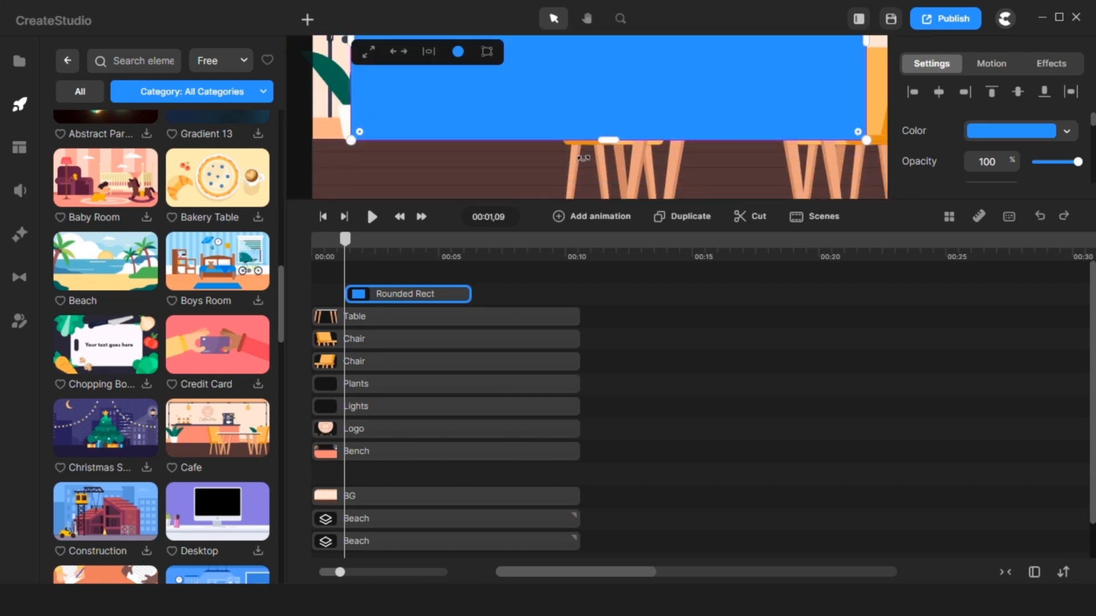
pyautogui.scroll(-4, 485, 91)
pyautogui.scroll(4, 491, 93)
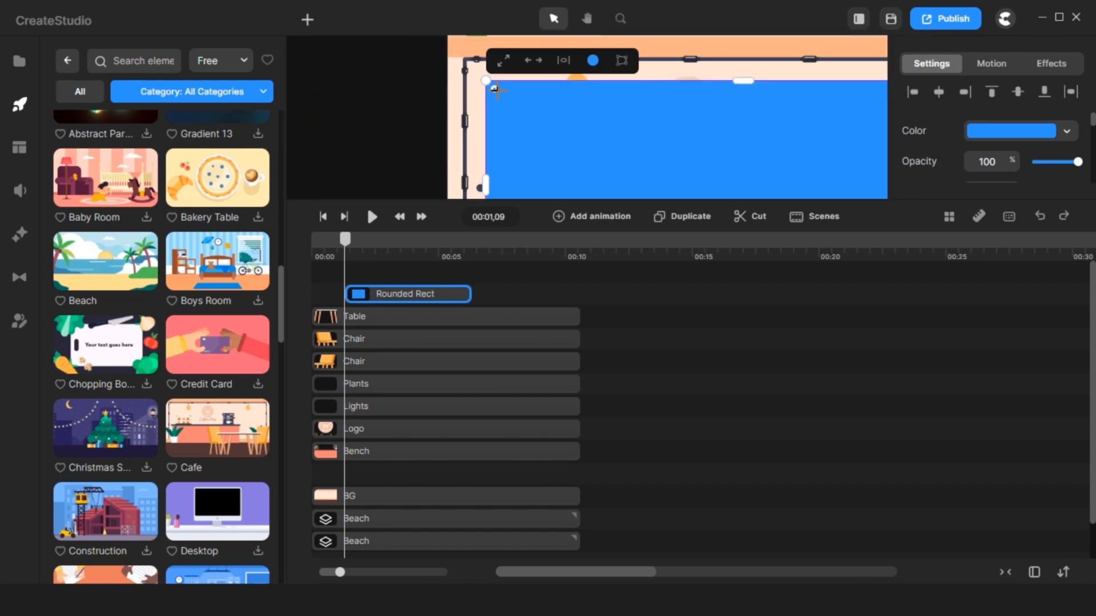
pyautogui.moveTo(495, 90); pyautogui.dragTo(513, 108)
pyautogui.scroll(-3, 571, 115)
pyautogui.scroll(3, 554, 182)
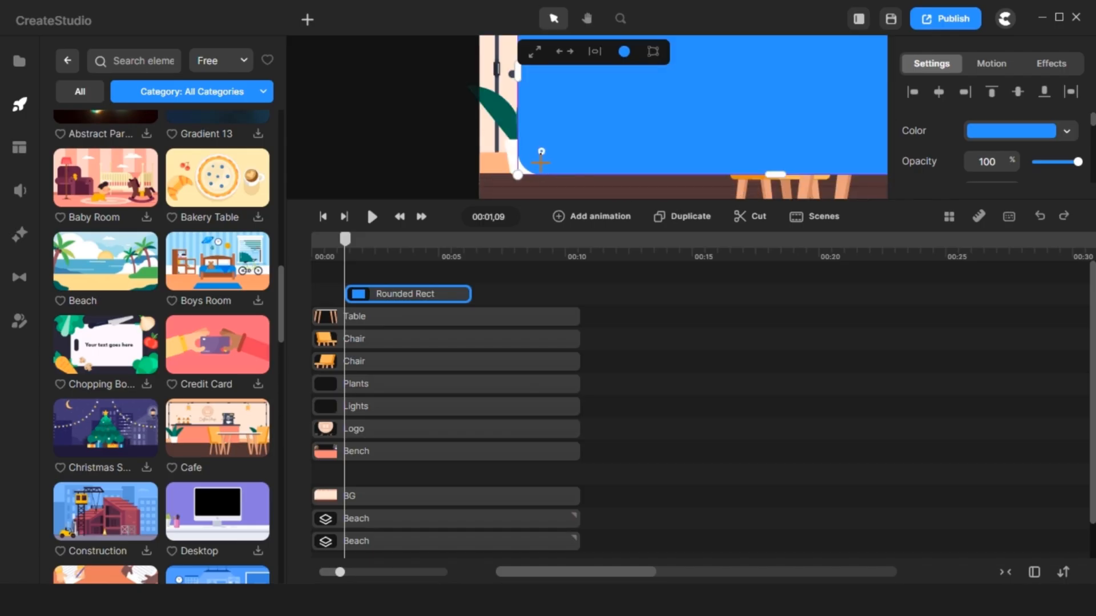
pyautogui.scroll(-3, 552, 155)
pyautogui.scroll(3, 659, 157)
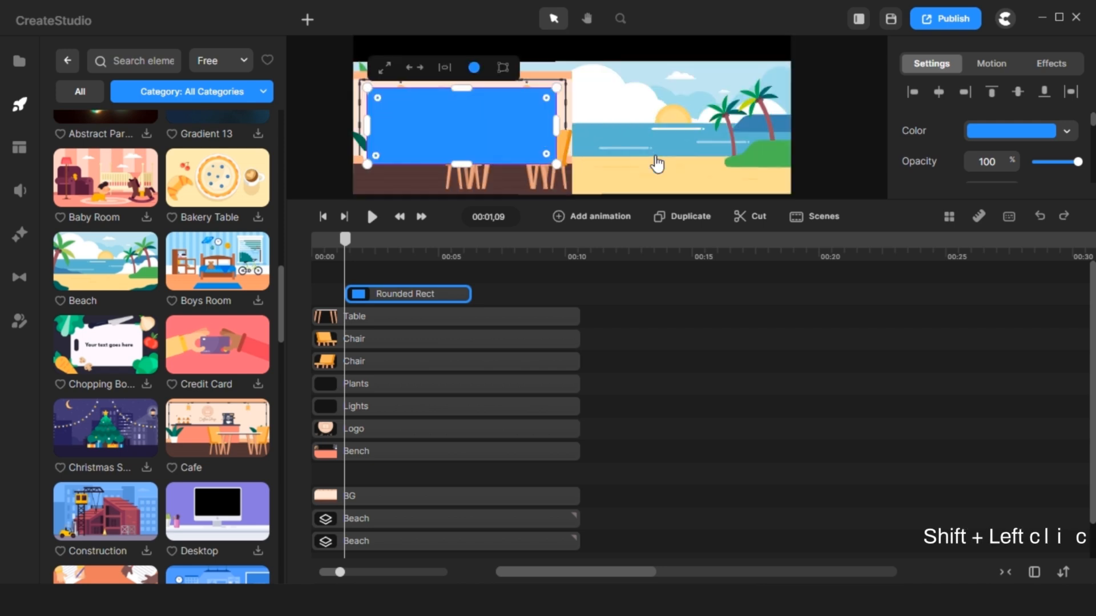
pyautogui.scroll(3, 548, 164)
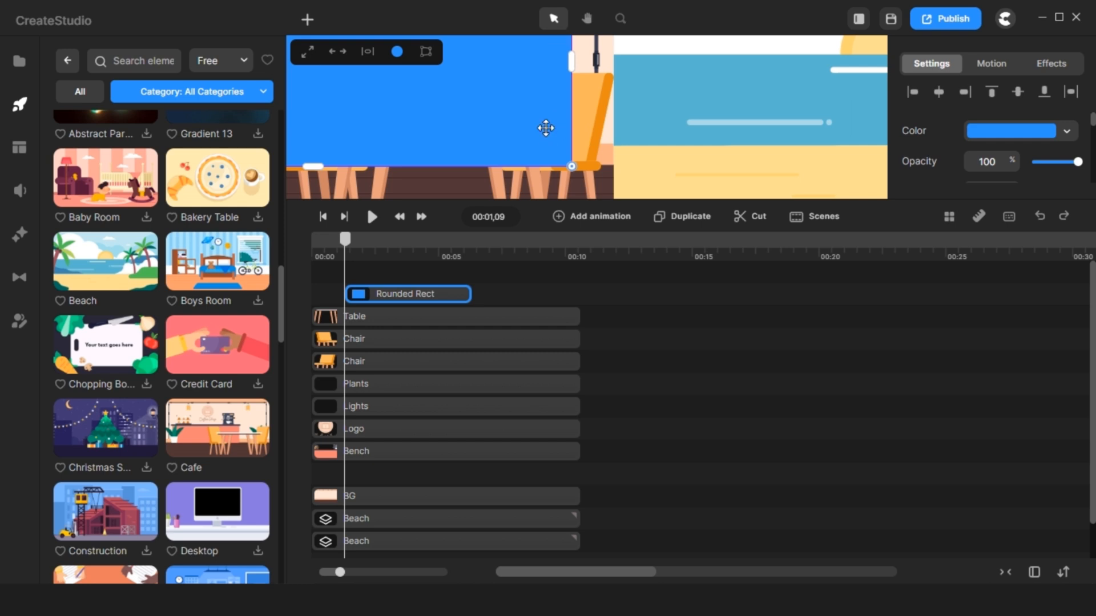
pyautogui.scroll(-3, 546, 128)
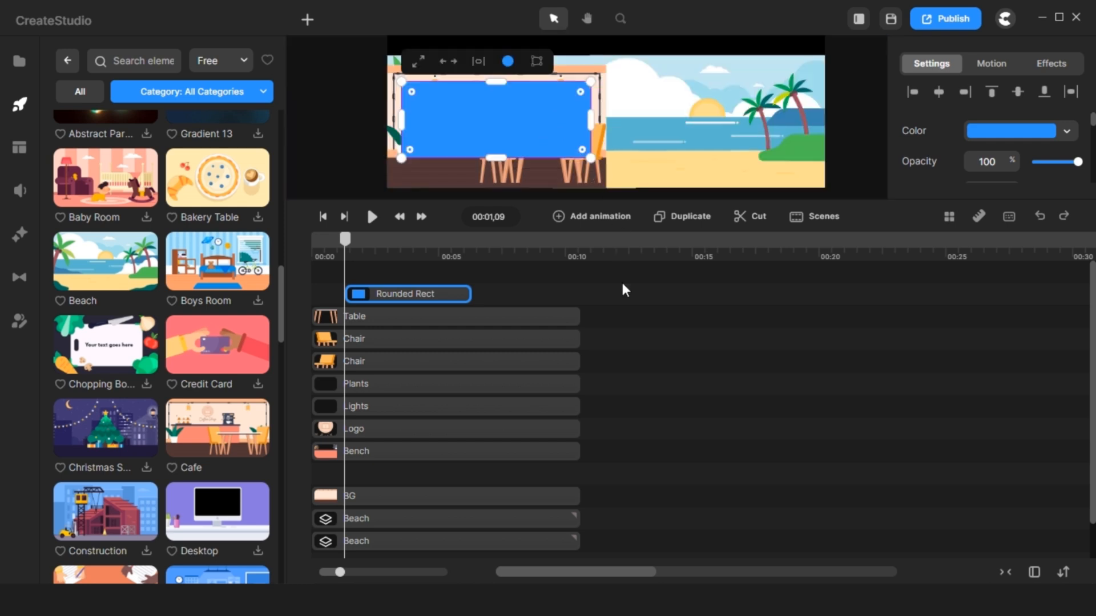
# Step: Stack the rounded rectangle over one Beach layer above BG, match its duration to theirs, and duplicate the rectangle
pyautogui.moveTo(622, 284); pyautogui.dragTo(506, 491)
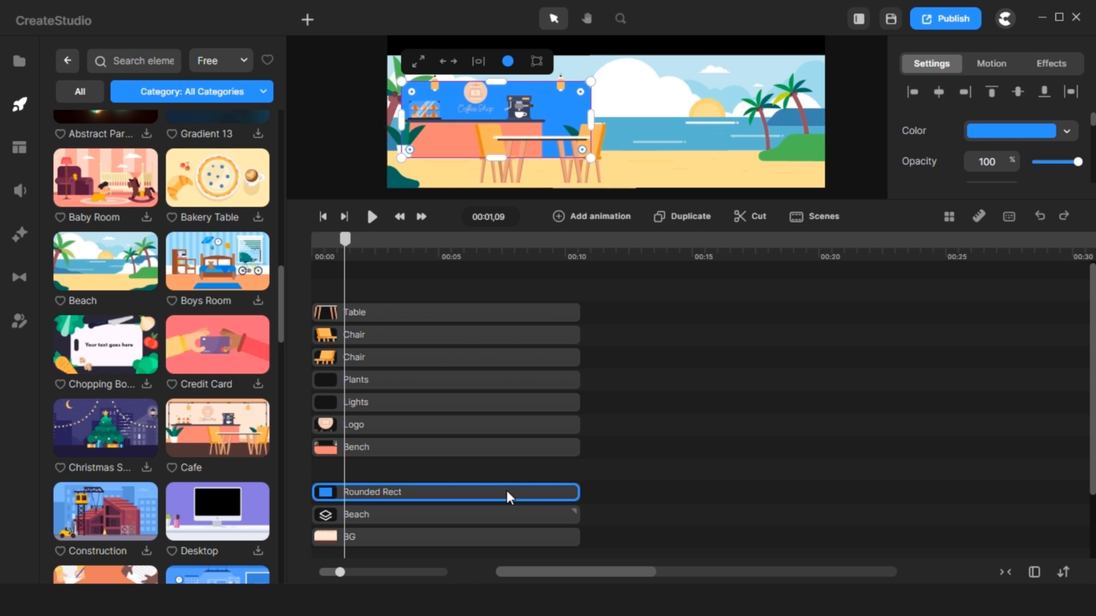
pyautogui.hotkey('ctrl', 'd')
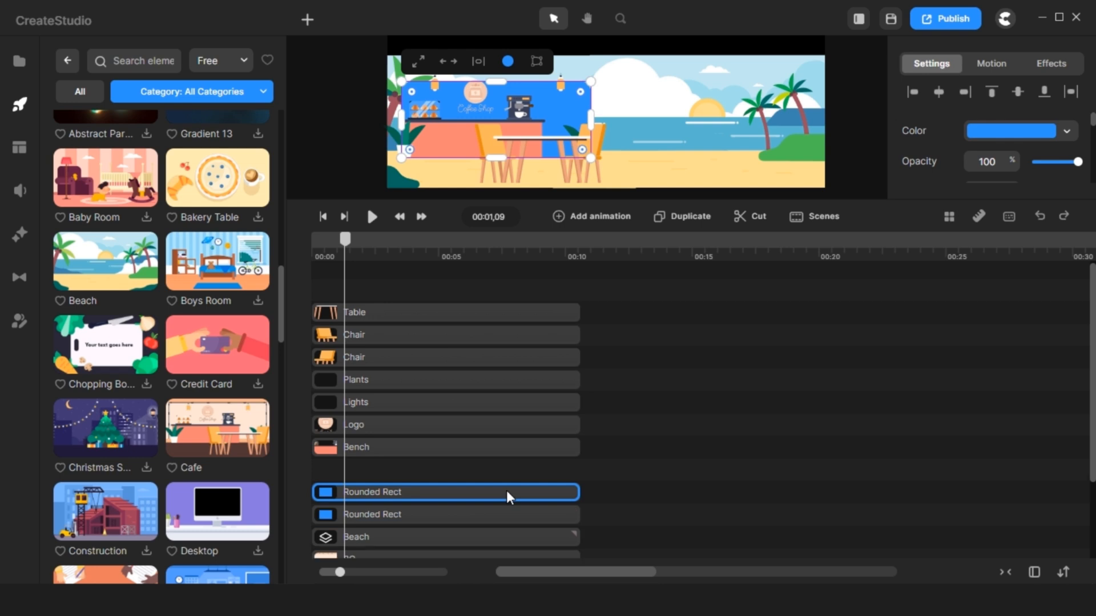
pyautogui.click(610, 480)
# Step: Mask the Beach layer above BG with the rounded rectangle directly above it
pyautogui.click(461, 534)
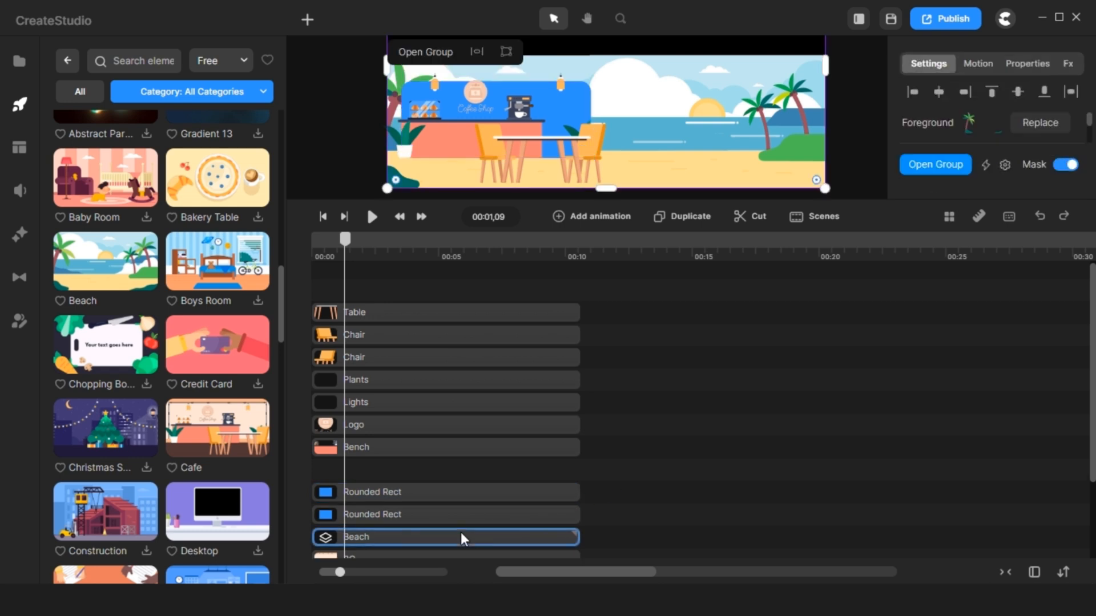
pyautogui.keyDown('shift'); pyautogui.click(456, 513); pyautogui.keyUp('shift')
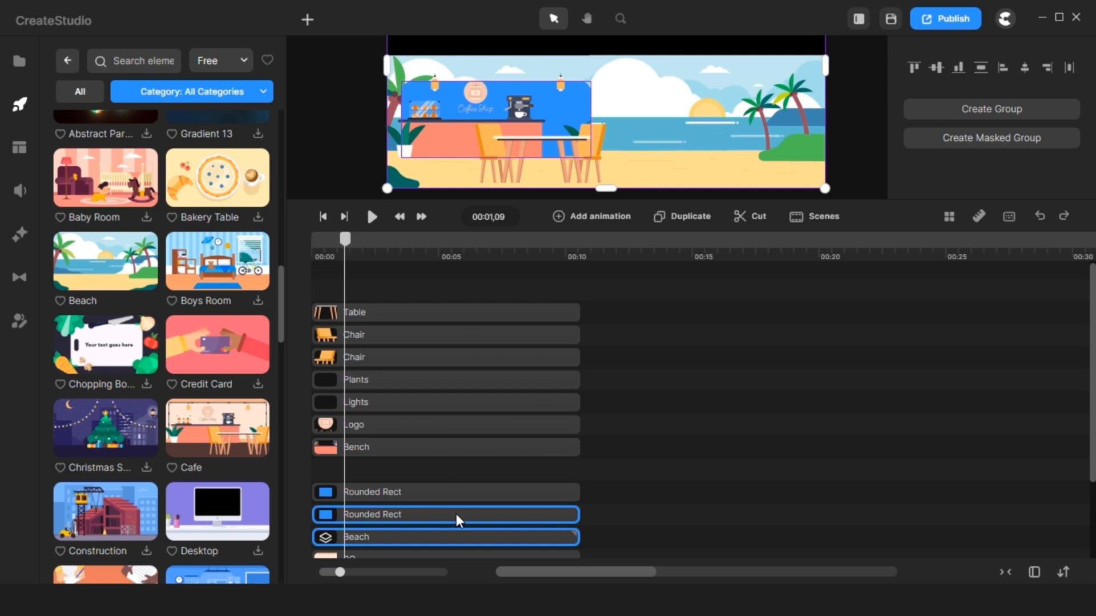
pyautogui.rightClick(457, 514)
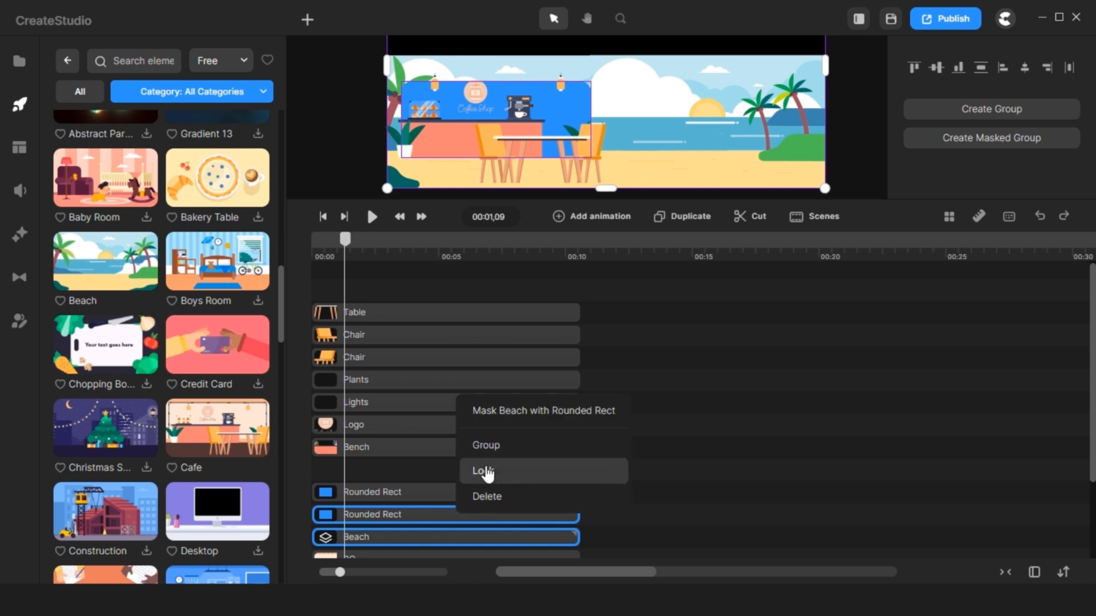
pyautogui.click(498, 410)
# Step: Turn the remaining rounded rectangle into an unfilled window frame with a 15 px border in d1916c, and duplicate it
pyautogui.click(1016, 130)
pyautogui.moveTo(973, 254); pyautogui.dragTo(724, 332)
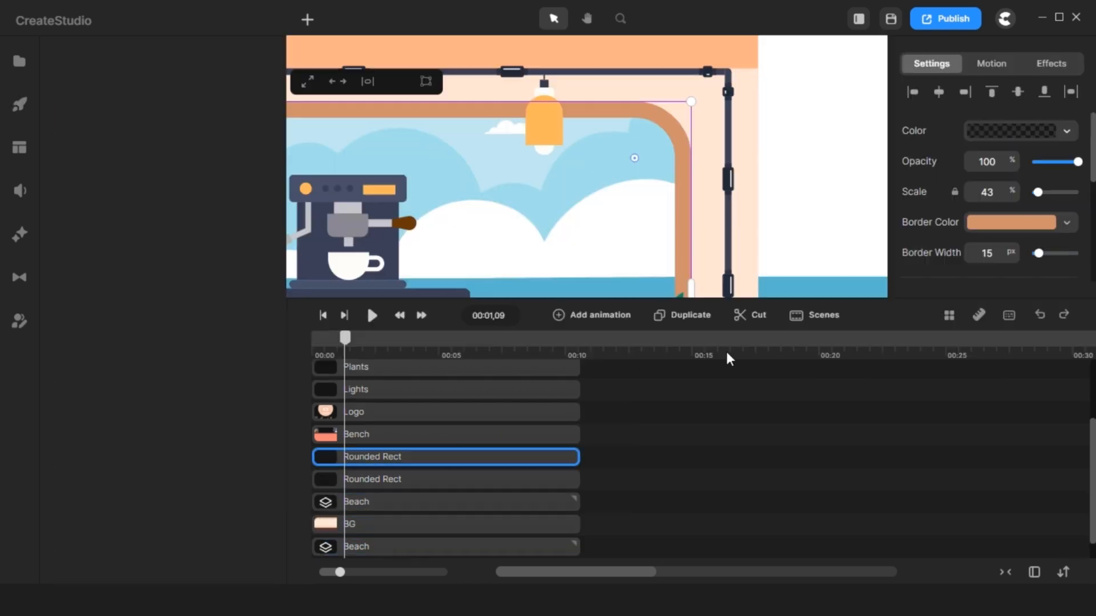
# Step: Give the duplicated window frame a lighter orange border color and a border width of 5 px
pyautogui.click(993, 223)
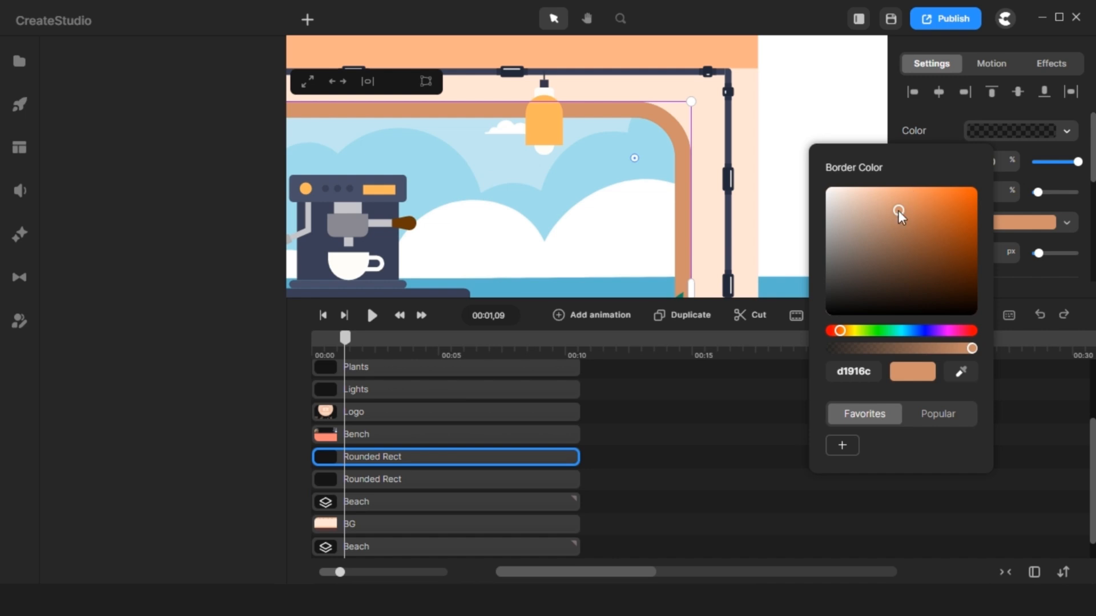
pyautogui.moveTo(898, 211); pyautogui.dragTo(888, 195)
pyautogui.click(783, 287)
pyautogui.moveTo(1001, 255); pyautogui.dragTo(956, 258)
pyautogui.write('5')
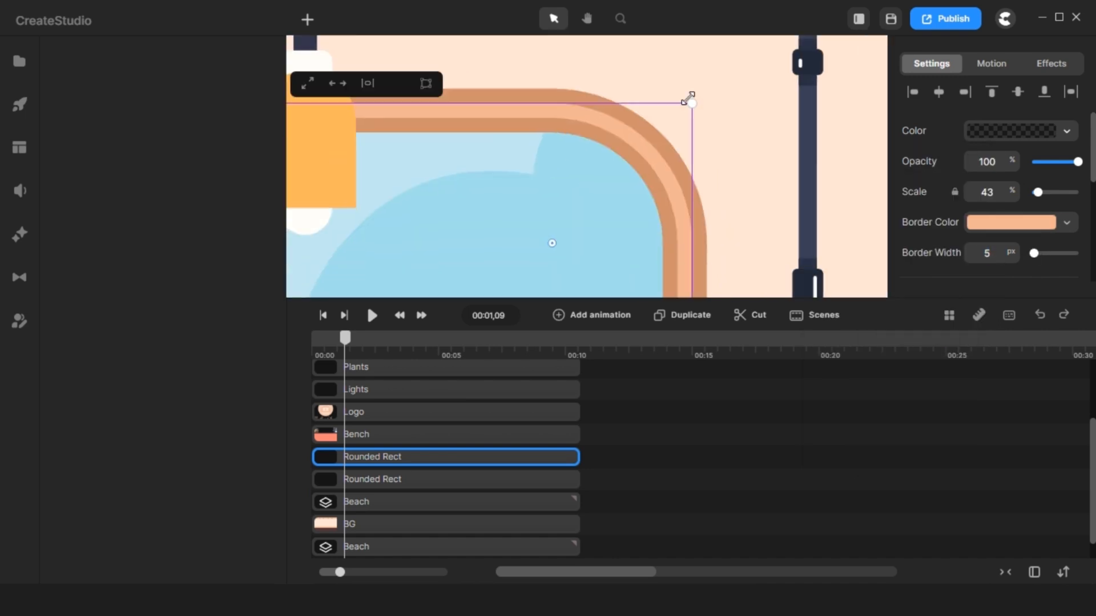
# Step: Shrink the thin light frame to line the inner edge of the brown frame and adjust its corner rounding to follow the curve
pyautogui.moveTo(670, 105); pyautogui.dragTo(670, 118)
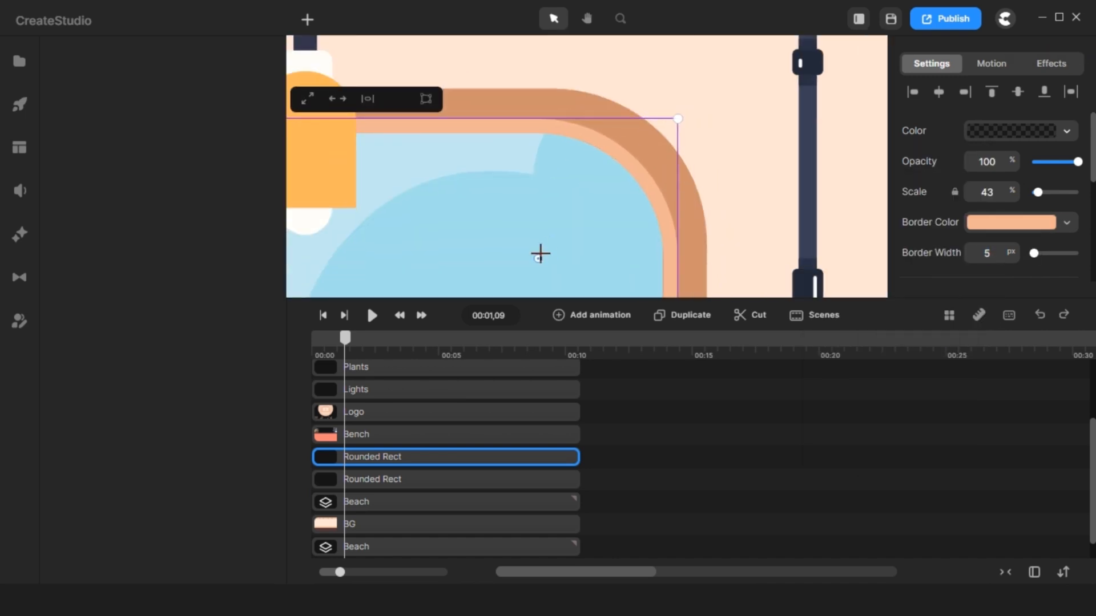
pyautogui.moveTo(517, 294); pyautogui.dragTo(542, 294)
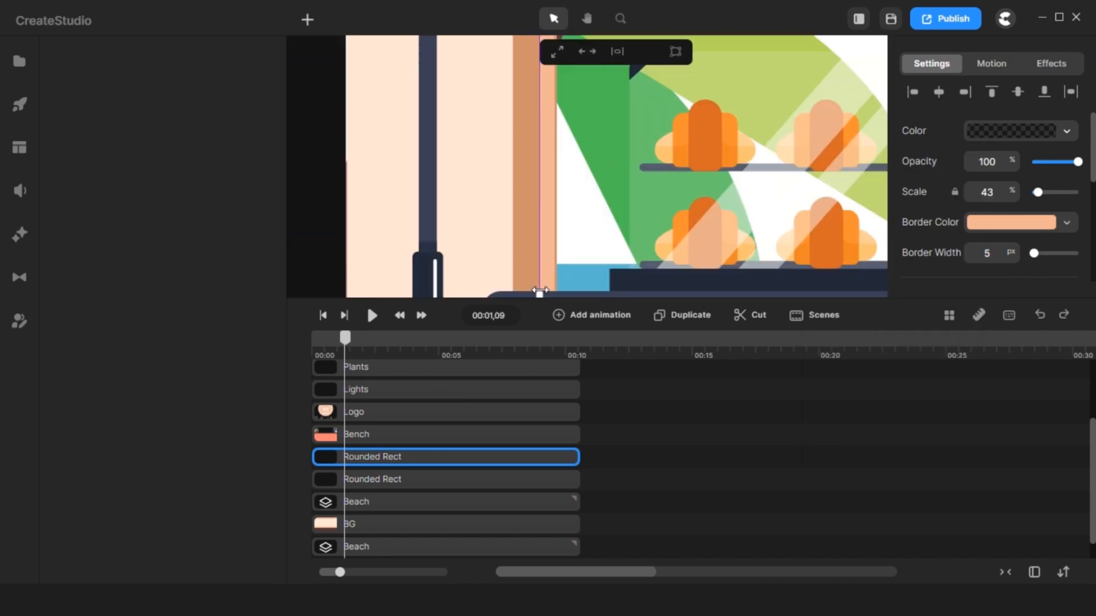
pyautogui.scroll(-5, 573, 215)
pyautogui.scroll(5, 561, 74)
pyautogui.moveTo(679, 162); pyautogui.dragTo(667, 146)
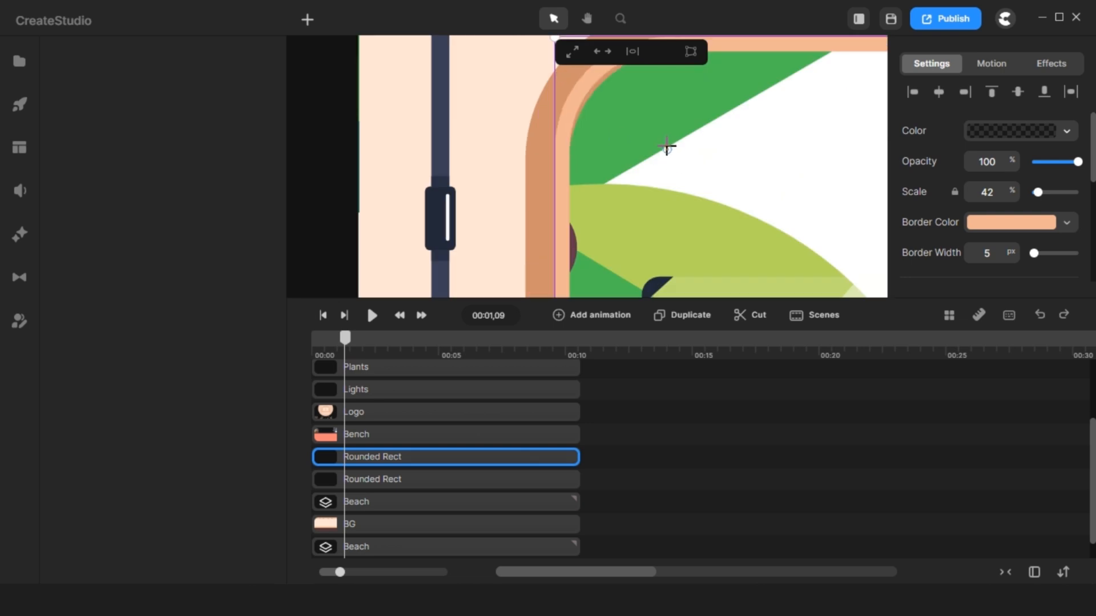
pyautogui.scroll(-8, 666, 147)
# Step: Flip the Bench layer horizontally and move the coffee shop logo onto the front of the counter
pyautogui.click(685, 228)
pyautogui.scroll(5, 692, 221)
pyautogui.click(651, 194)
pyautogui.moveTo(645, 206); pyautogui.dragTo(643, 212)
pyautogui.scroll(-5, 642, 214)
pyautogui.click(942, 263)
pyautogui.click(826, 262)
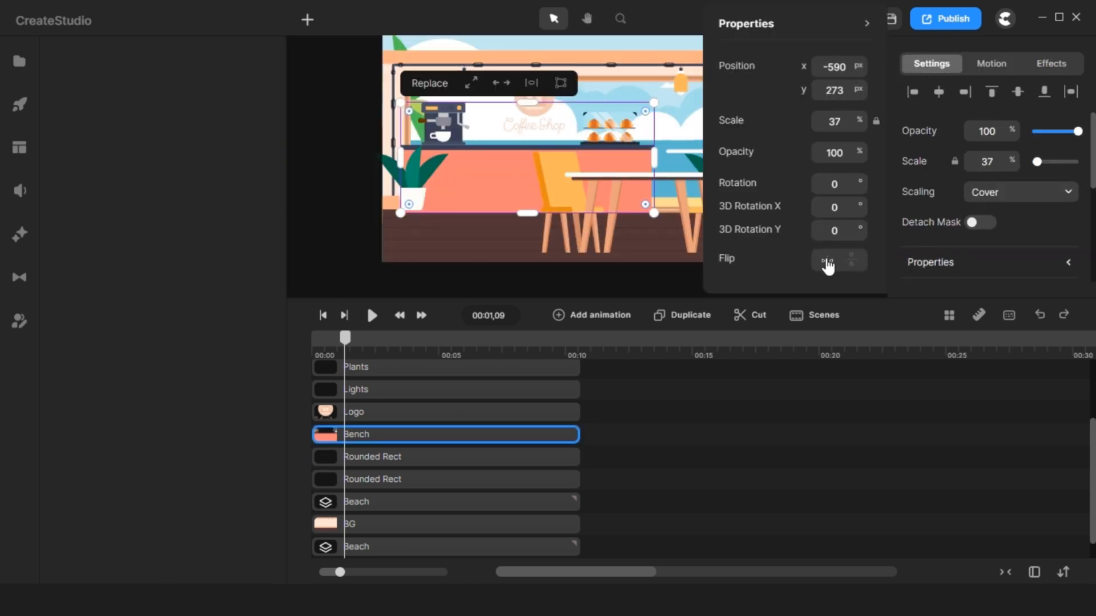
pyautogui.moveTo(542, 109); pyautogui.dragTo(492, 185)
# Step: Build a narrow vertical brown post between the coffee shop and the beach as a group spanning the whole scene
pyautogui.scroll(5, 479, 197)
pyautogui.click(638, 285)
pyautogui.click(616, 197)
pyautogui.click(622, 263)
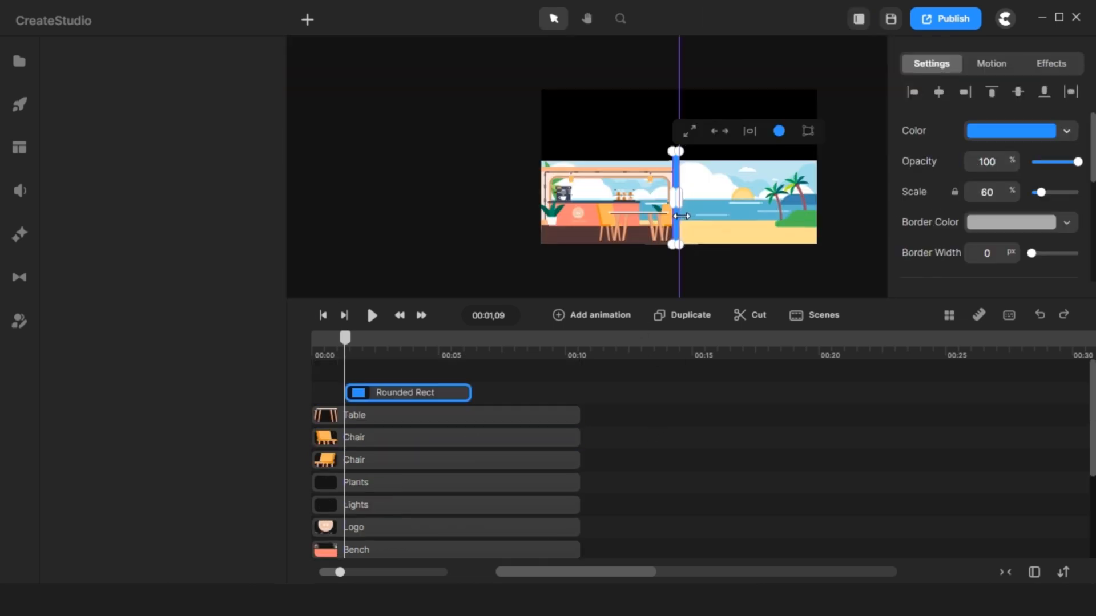
pyautogui.scroll(5, 649, 196)
pyautogui.scroll(5, 662, 181)
pyautogui.scroll(-5, 662, 182)
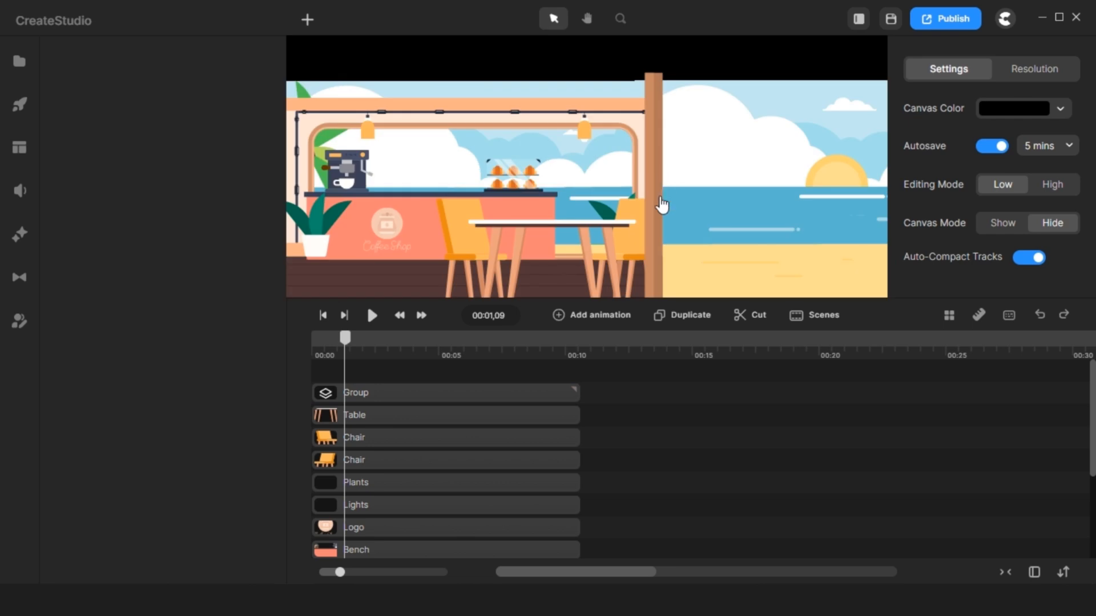
# Step: Add the Girl character from the character library and change her action to Sitting With Apple
pyautogui.press('space')
pyautogui.moveTo(614, 197); pyautogui.dragTo(646, 151)
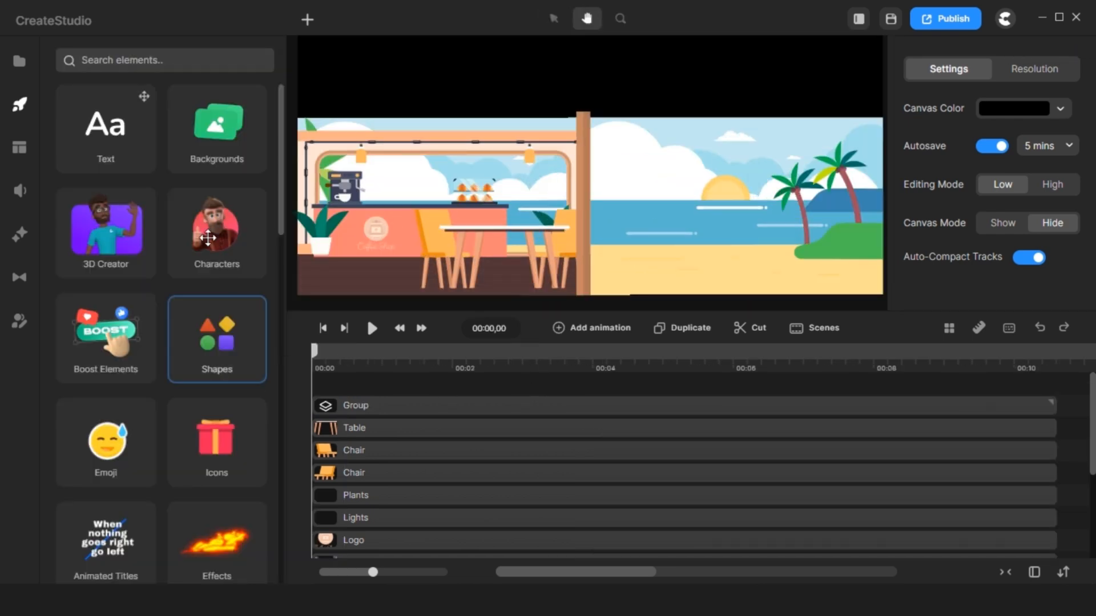
pyautogui.click(208, 238)
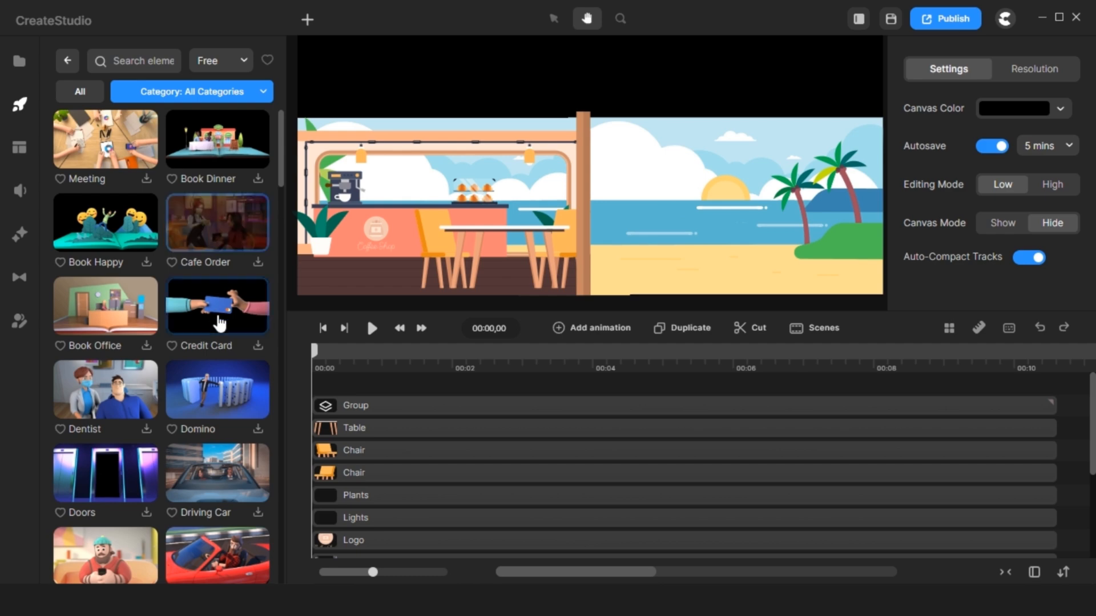
pyautogui.scroll(-5, 220, 342)
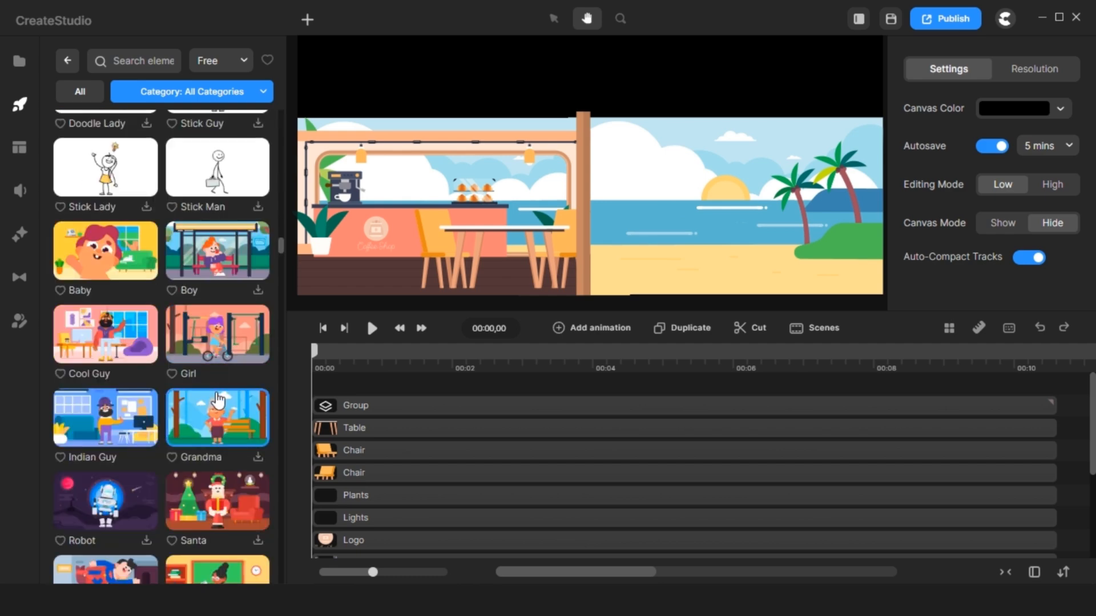
pyautogui.moveTo(212, 343); pyautogui.dragTo(404, 379)
pyautogui.click(993, 148)
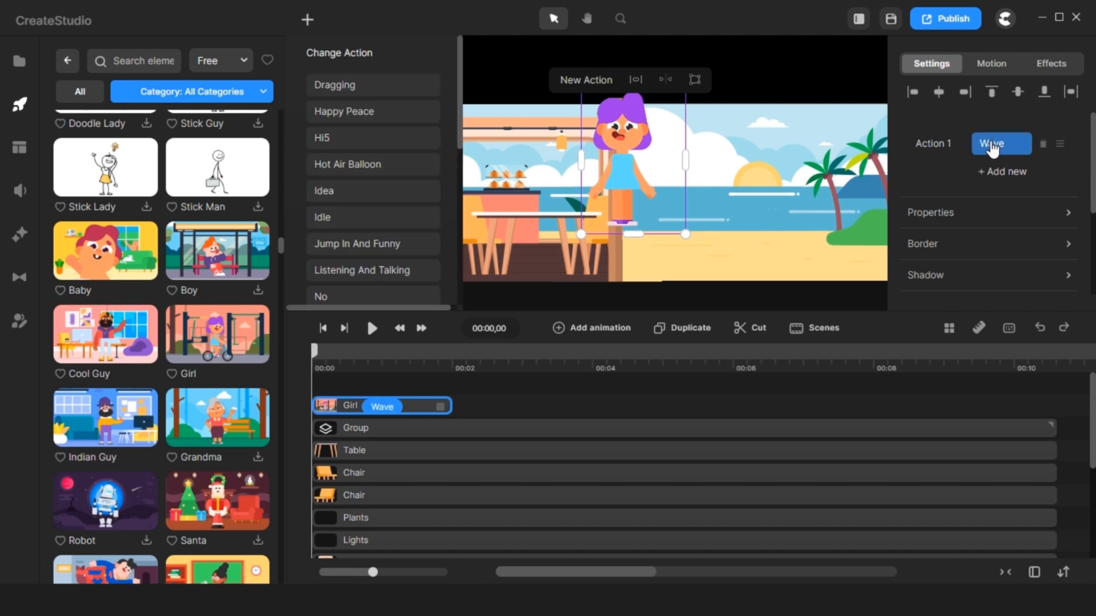
pyautogui.scroll(-5, 361, 264)
pyautogui.click(379, 190)
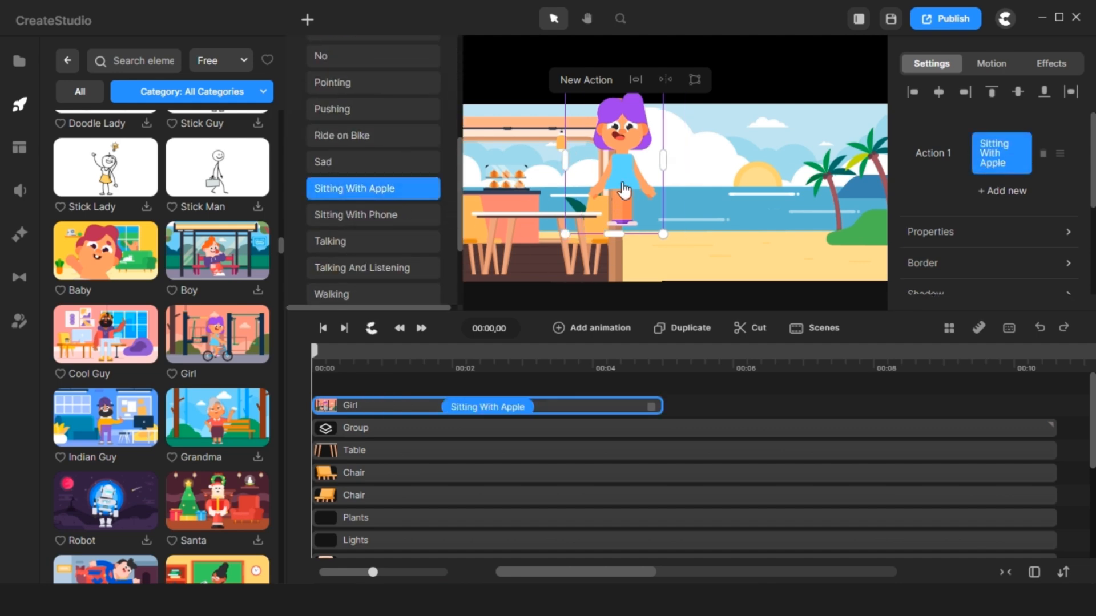
# Step: Move the Girl to the chair nearest the coffee machine and place her layer between the Table and Chair layers
pyautogui.moveTo(623, 186); pyautogui.dragTo(485, 239)
pyautogui.moveTo(319, 352); pyautogui.dragTo(345, 351)
pyautogui.rightClick(409, 346)
pyautogui.click(446, 383)
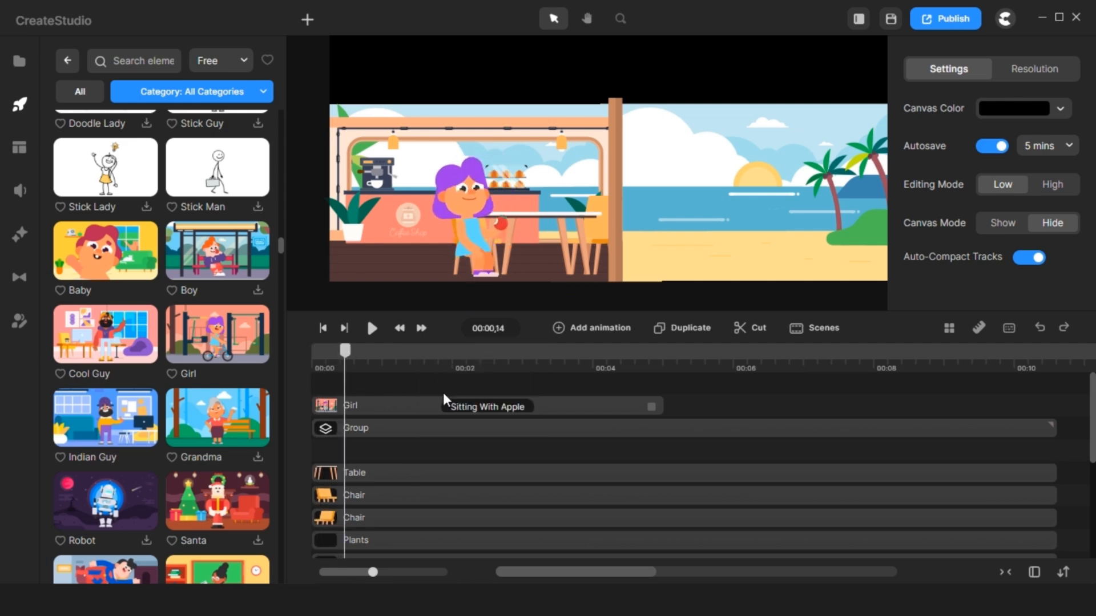
pyautogui.moveTo(413, 474); pyautogui.dragTo(410, 451)
pyautogui.moveTo(424, 406); pyautogui.dragTo(429, 476)
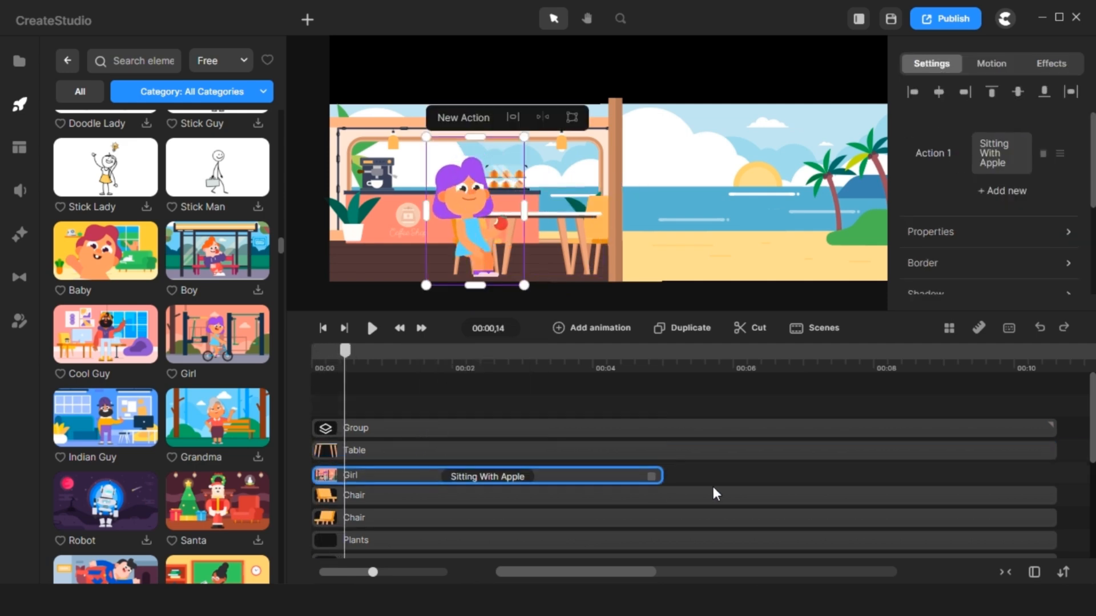
# Step: Extend the Girl layer to the end of the scene and scale her down to sit on the chair behind the table
pyautogui.moveTo(661, 475); pyautogui.dragTo(1060, 474)
pyautogui.moveTo(469, 232); pyautogui.dragTo(477, 211)
pyautogui.moveTo(532, 118); pyautogui.dragTo(516, 151)
pyautogui.moveTo(479, 206); pyautogui.dragTo(489, 198)
pyautogui.click(441, 408)
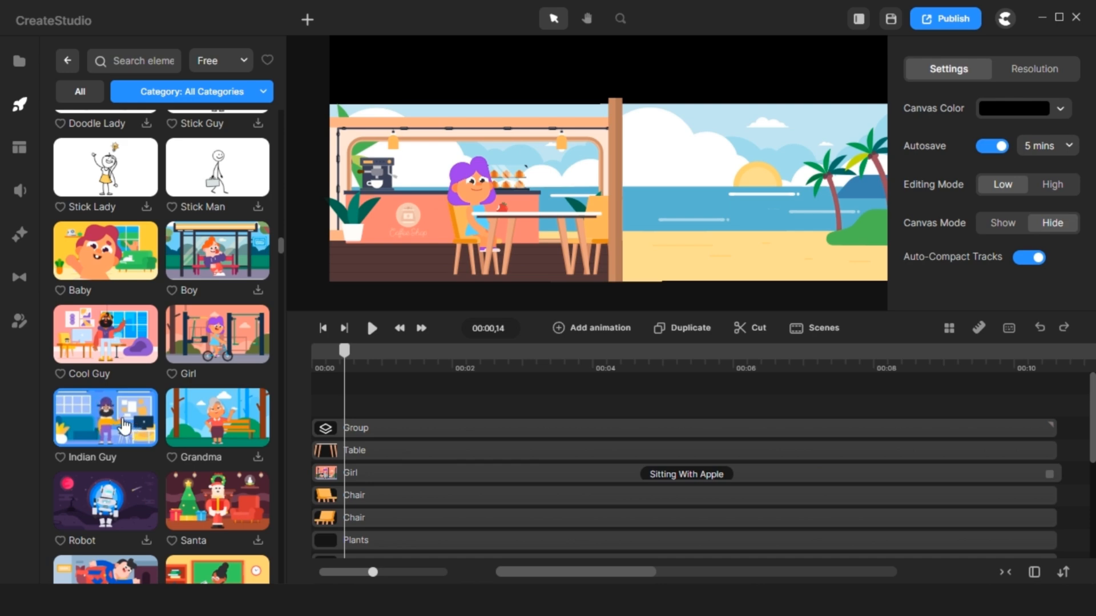
# Step: Add the Indian Guy character with an extra track and change his action to Sitting With Coffee
pyautogui.moveTo(123, 425); pyautogui.dragTo(391, 421)
pyautogui.rightClick(381, 404)
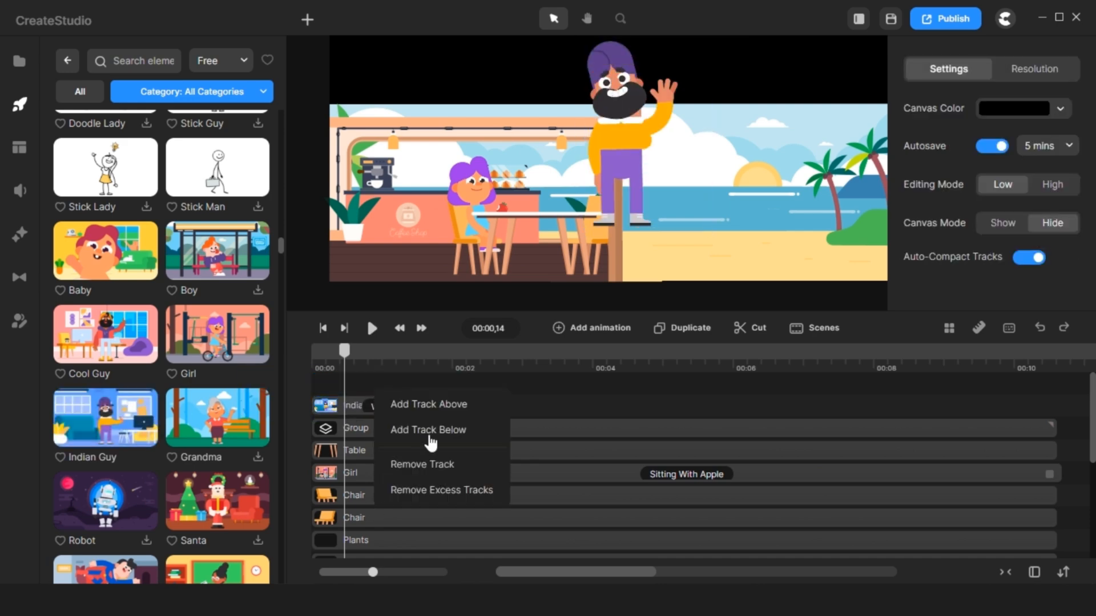
pyautogui.click(429, 412)
pyautogui.click(616, 135)
pyautogui.click(974, 148)
pyautogui.scroll(-4, 374, 242)
pyautogui.click(374, 242)
# Step: Place the Indian Guy layer between the two Chair layers and align the ends of both character layers with the scene
pyautogui.moveTo(504, 402); pyautogui.dragTo(510, 520)
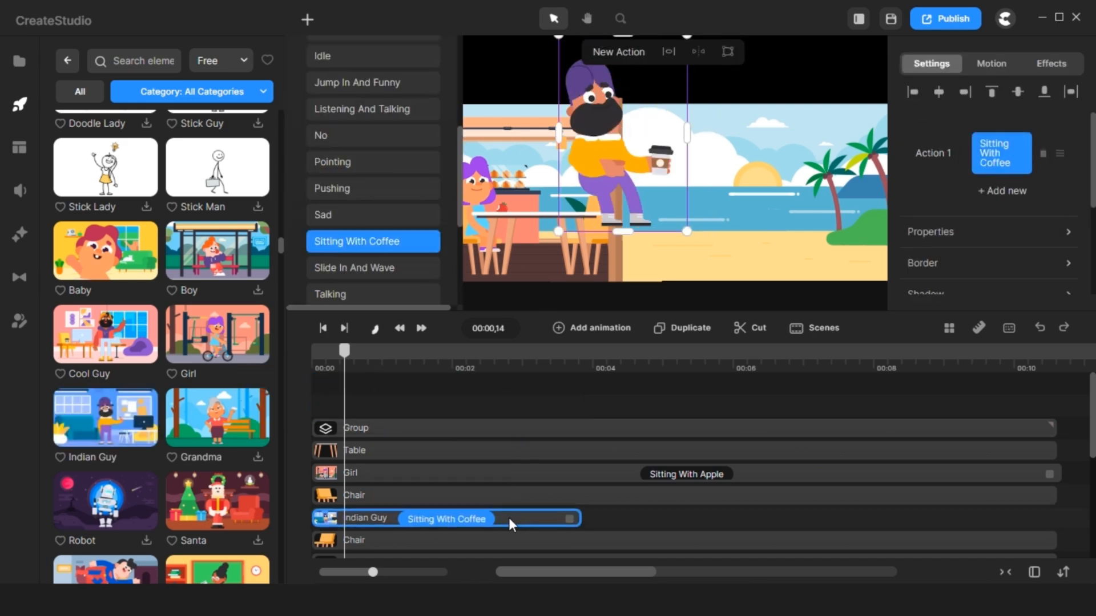
pyautogui.moveTo(579, 519); pyautogui.dragTo(1056, 519)
pyautogui.click(1049, 474)
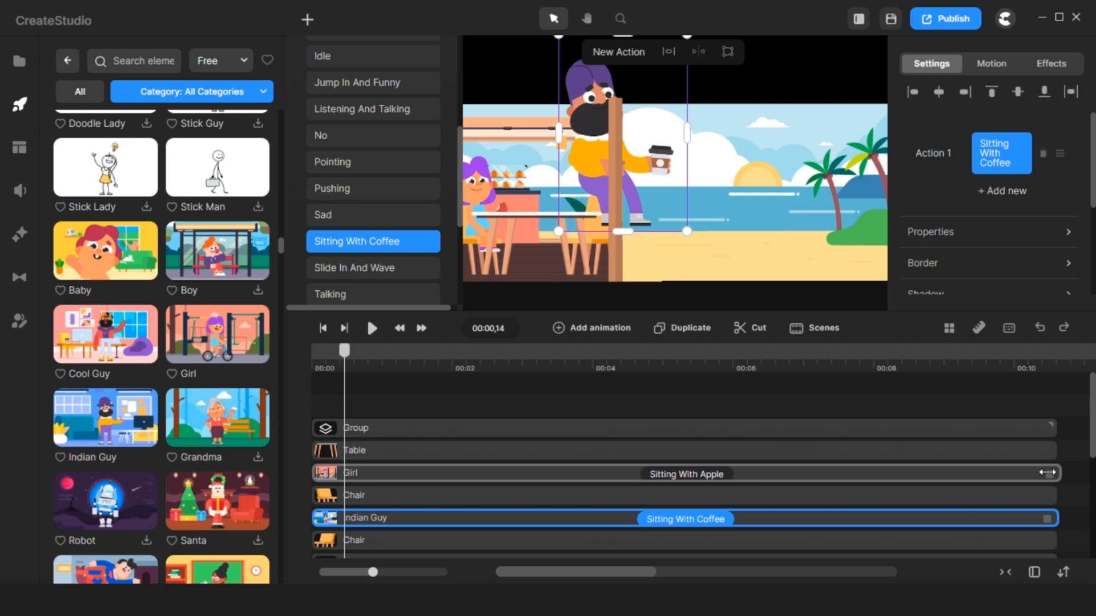
pyautogui.click(1050, 520)
# Step: Flip the Indian Guy horizontally, scale him down to sit on the chair facing the Girl, and preview the scene to 00:03,21
pyautogui.click(953, 231)
pyautogui.click(834, 281)
pyautogui.click(928, 236)
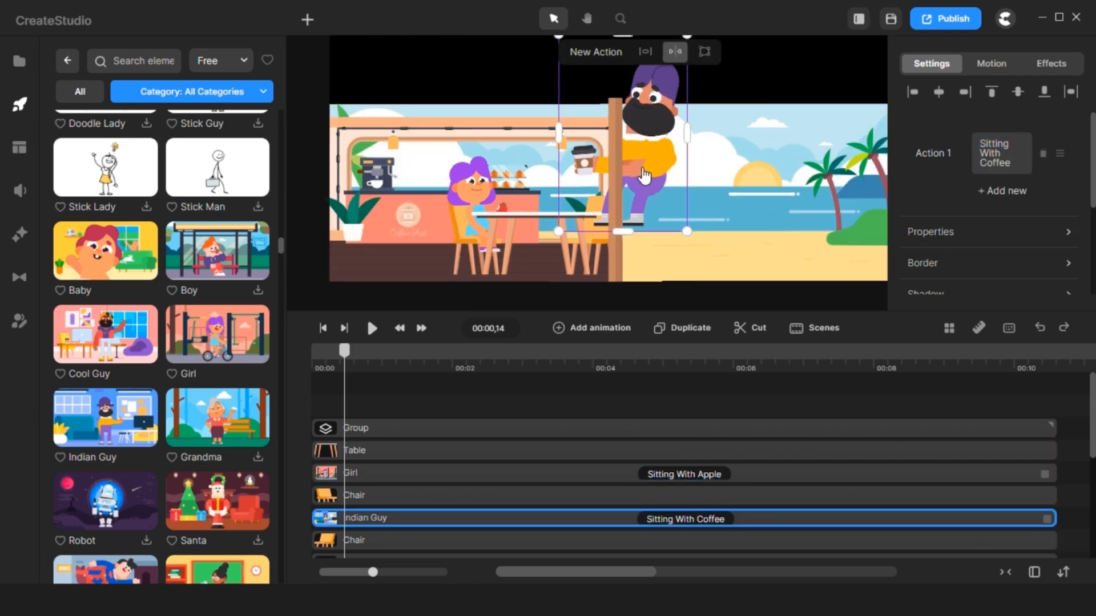
pyautogui.moveTo(645, 176); pyautogui.dragTo(585, 226)
pyautogui.moveTo(626, 84); pyautogui.dragTo(599, 128)
pyautogui.moveTo(620, 263); pyautogui.dragTo(630, 256)
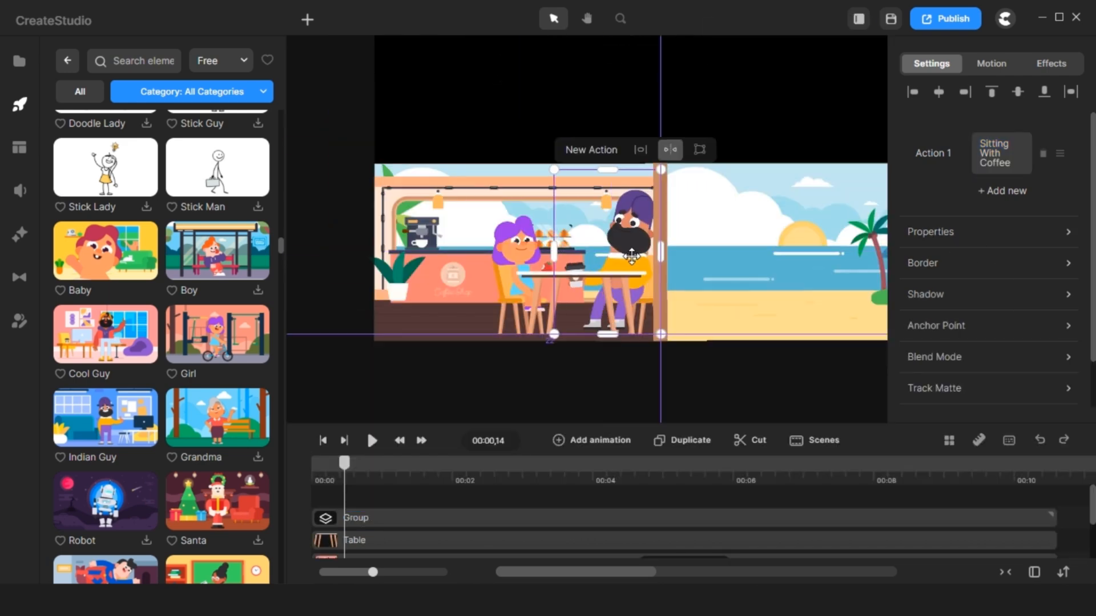
pyautogui.moveTo(345, 475); pyautogui.dragTo(572, 478)
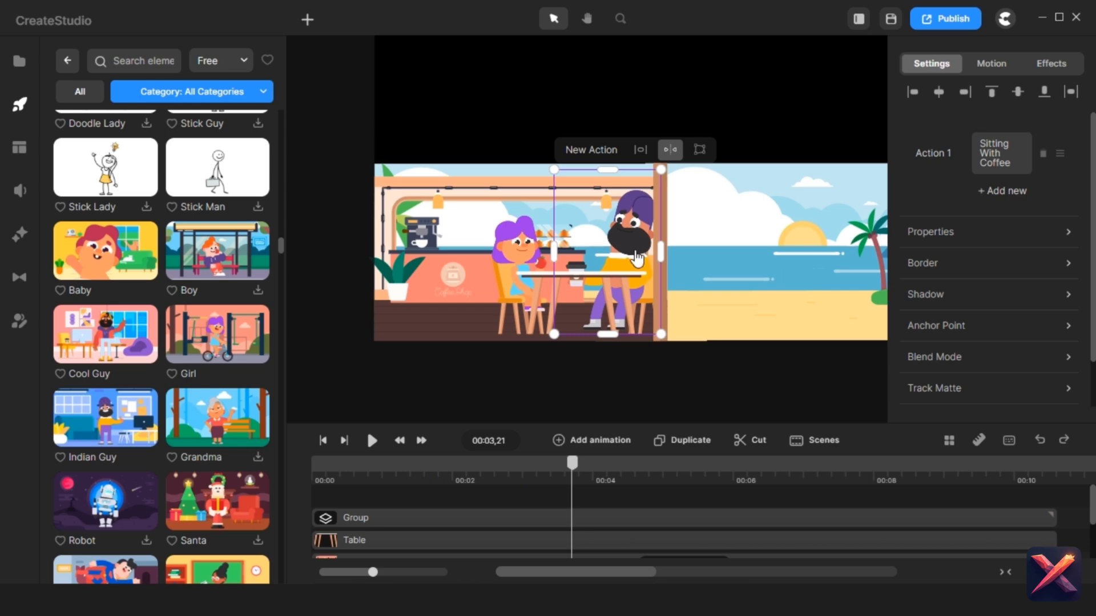
# Step: Add the Baby character, move it onto the beach sand near the palm trees, and scale it down
pyautogui.moveTo(608, 334); pyautogui.dragTo(608, 340)
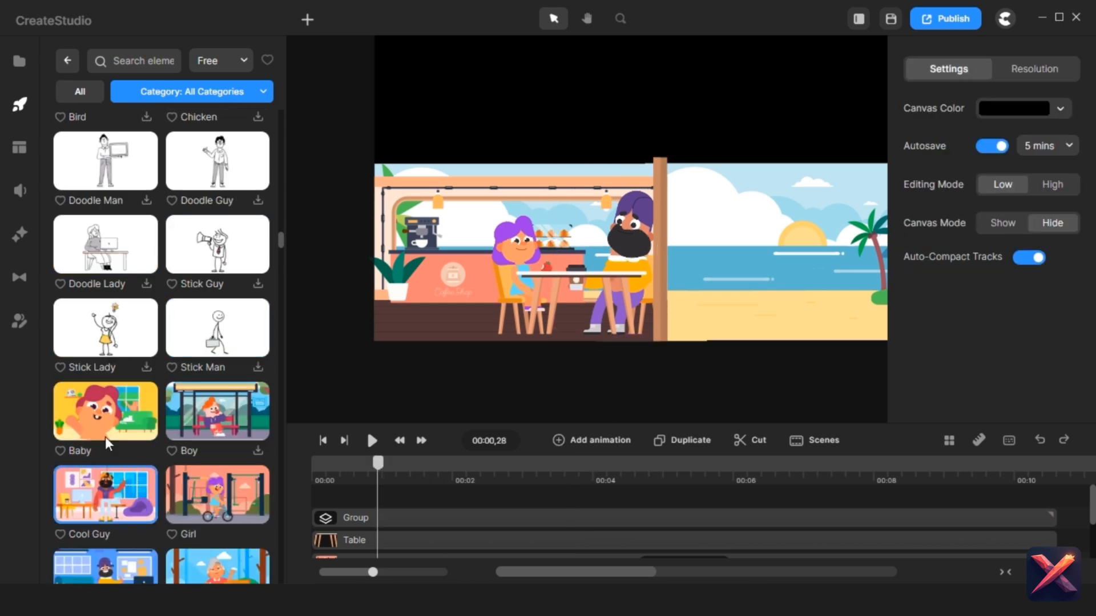
pyautogui.moveTo(107, 439); pyautogui.dragTo(348, 496)
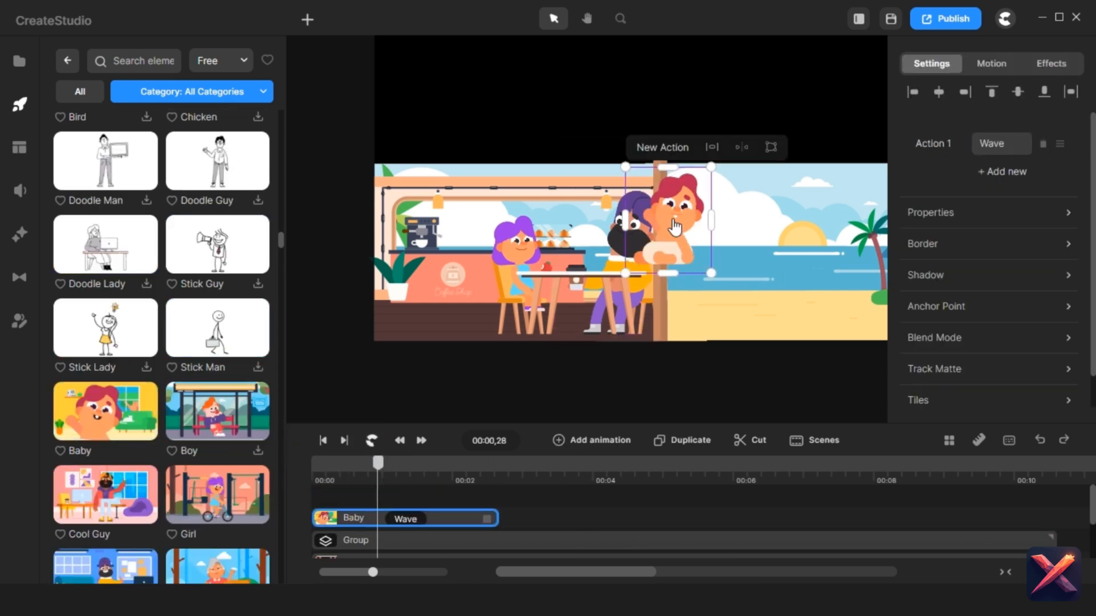
pyautogui.moveTo(666, 246); pyautogui.dragTo(829, 279)
pyautogui.press('space')
pyautogui.moveTo(754, 300); pyautogui.dragTo(729, 301)
pyautogui.moveTo(728, 301); pyautogui.dragTo(572, 302)
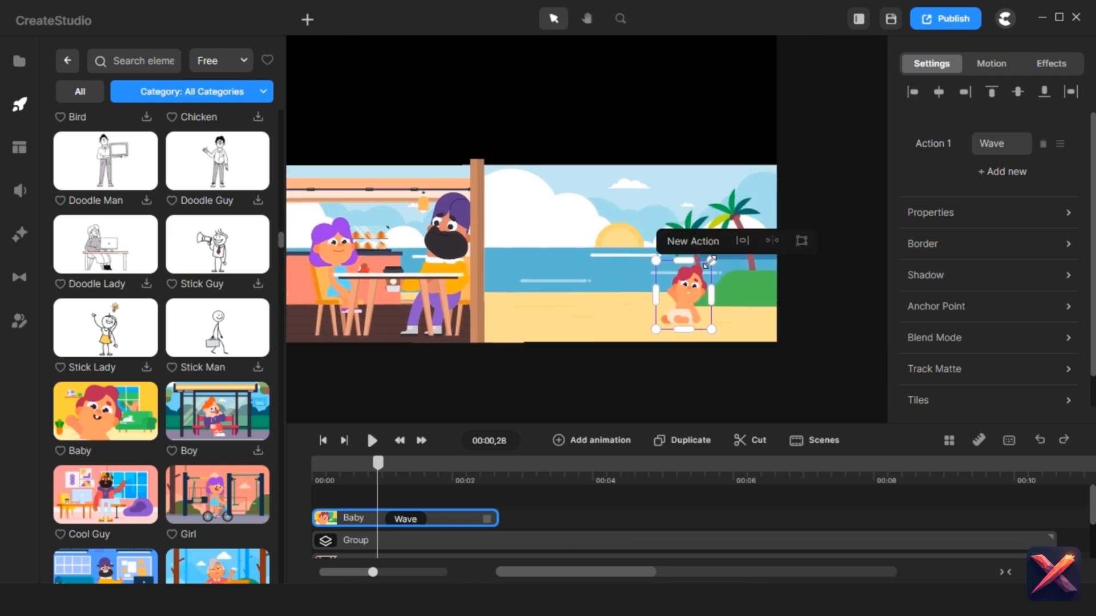
pyautogui.moveTo(711, 263); pyautogui.dragTo(693, 297)
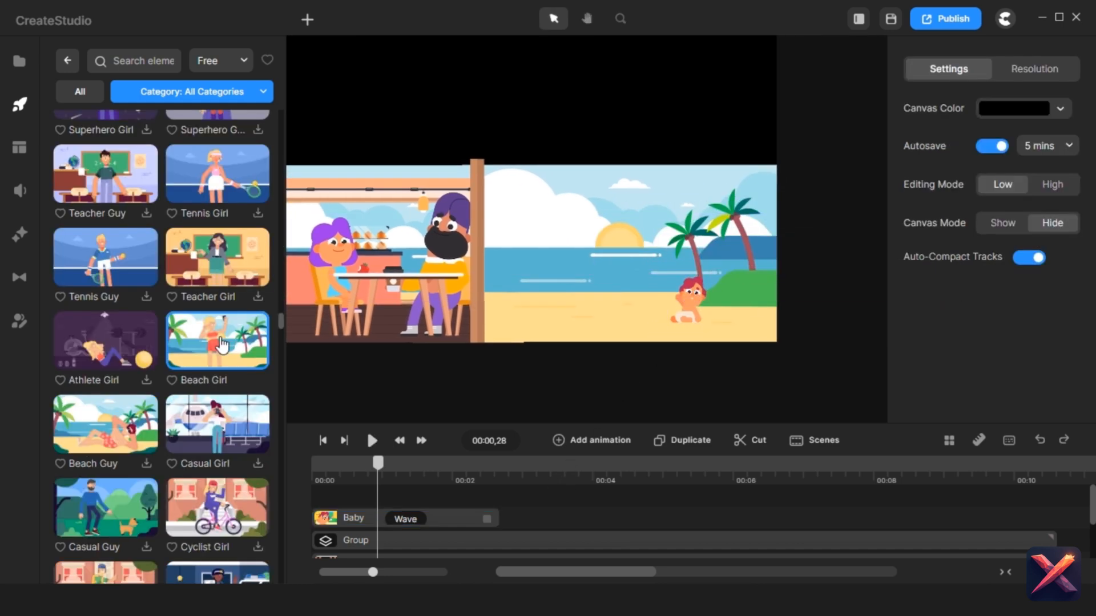
# Step: Add the Beach Girl character and stand her on the sand between the dividing post and the Baby
pyautogui.click(258, 381)
pyautogui.moveTo(225, 351); pyautogui.dragTo(352, 499)
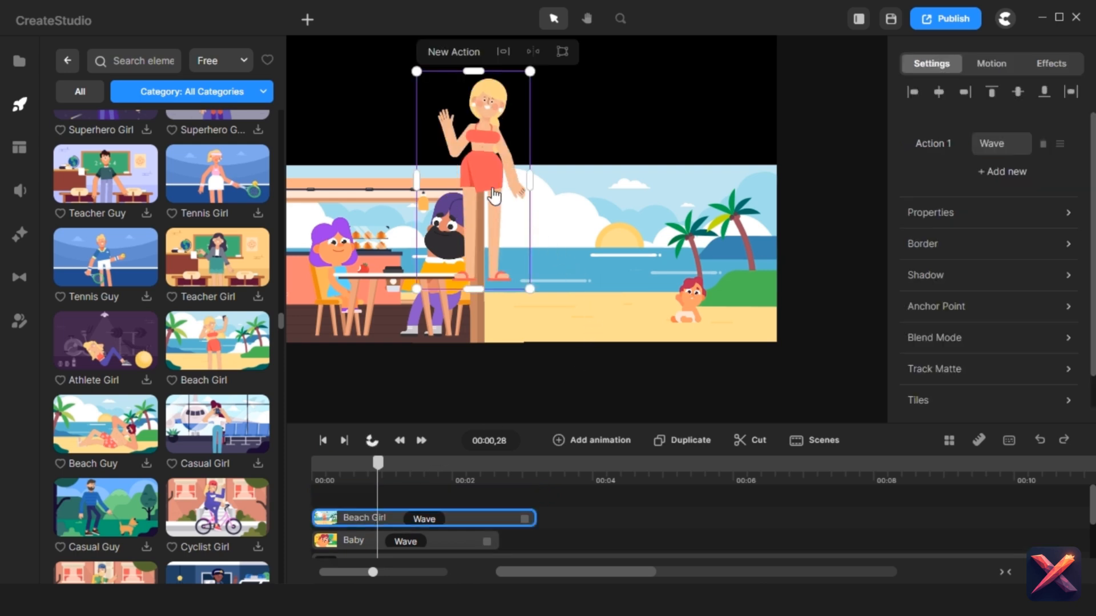
pyautogui.moveTo(494, 197); pyautogui.dragTo(613, 229)
pyautogui.rightClick(500, 495)
pyautogui.click(437, 498)
# Step: Add the Camera component and create a camera animation at the start of the timeline
pyautogui.click(20, 234)
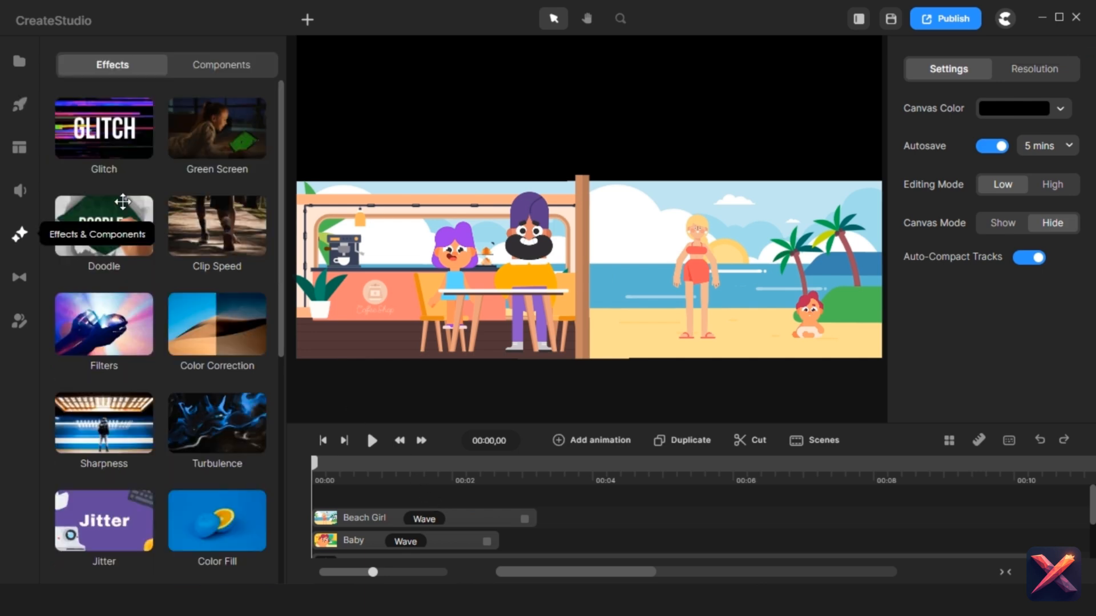
pyautogui.click(217, 67)
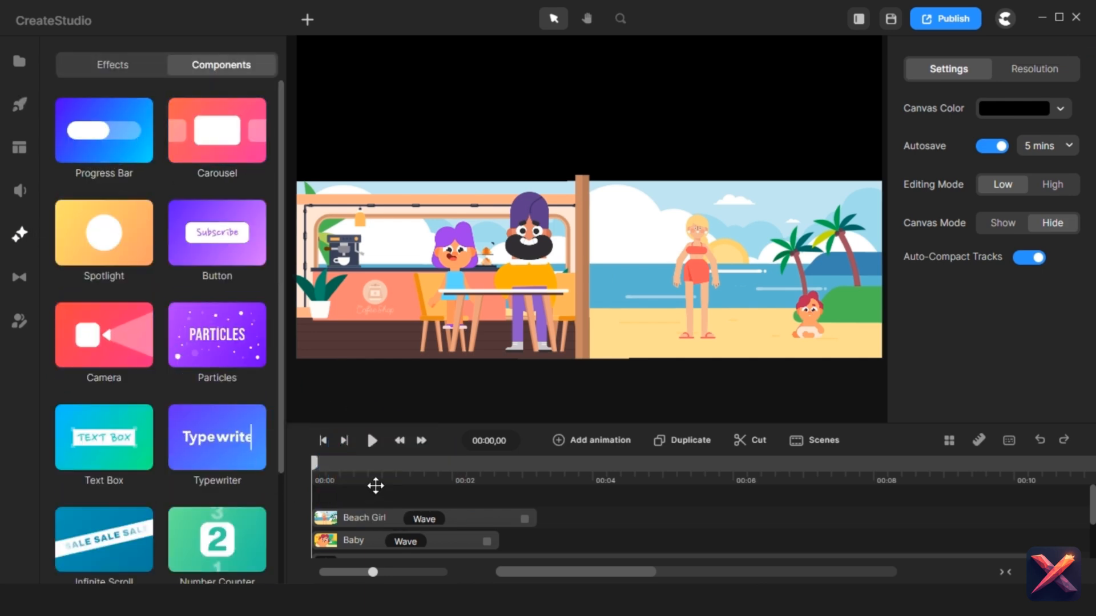
pyautogui.moveTo(376, 486); pyautogui.dragTo(416, 258)
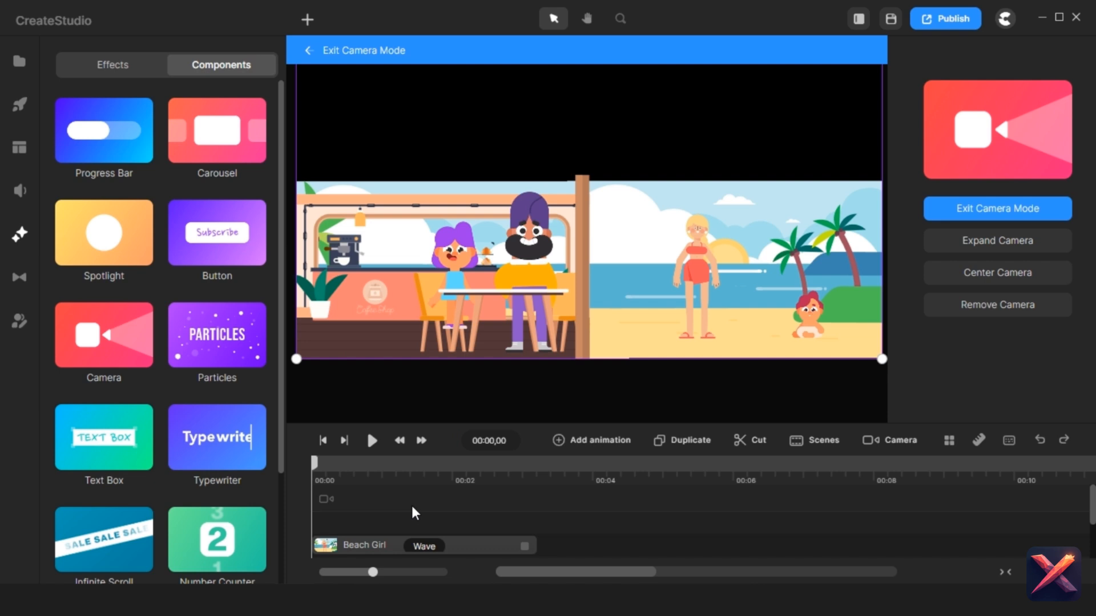
pyautogui.rightClick(375, 498)
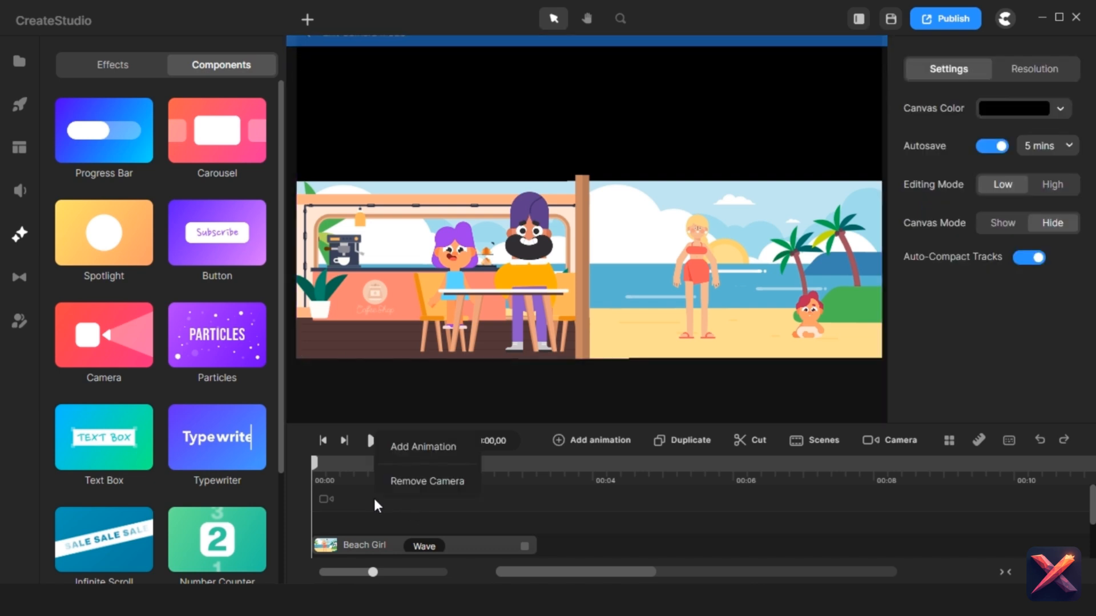
pyautogui.click(406, 449)
pyautogui.moveTo(416, 509); pyautogui.dragTo(349, 510)
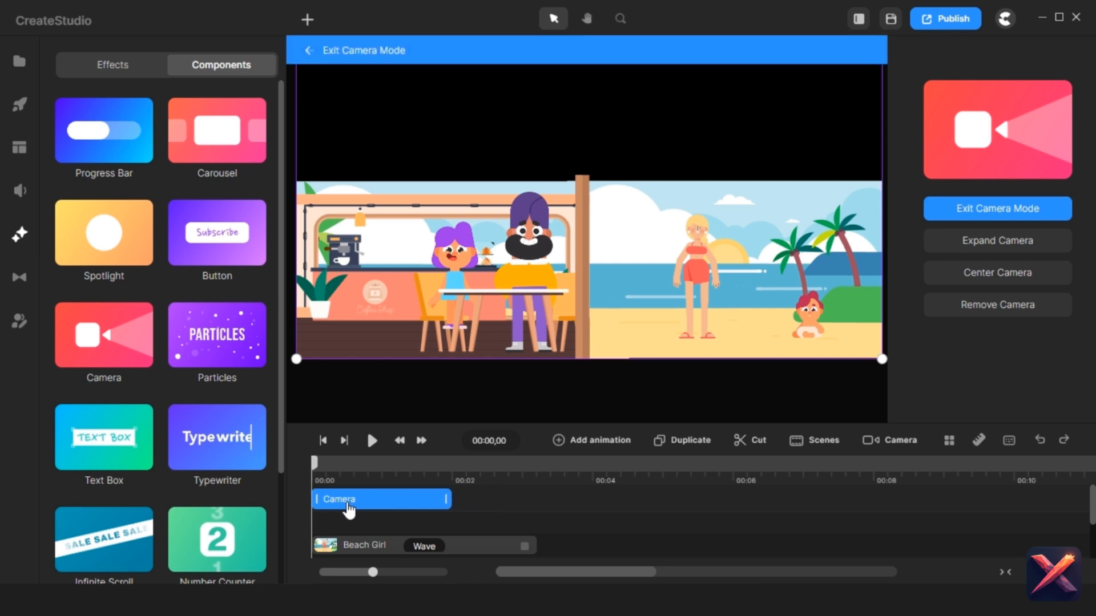
# Step: Shrink the camera's starting frame and fit it tightly around the Coffee Shop logo on the counter
pyautogui.scroll(-3, 795, 173)
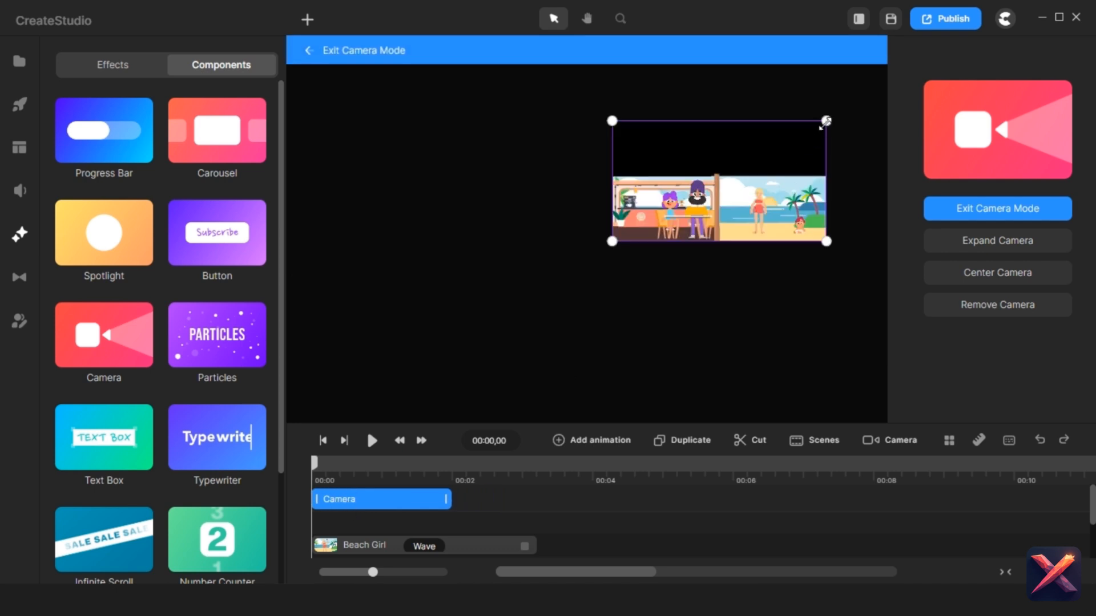
pyautogui.moveTo(826, 122); pyautogui.dragTo(654, 221)
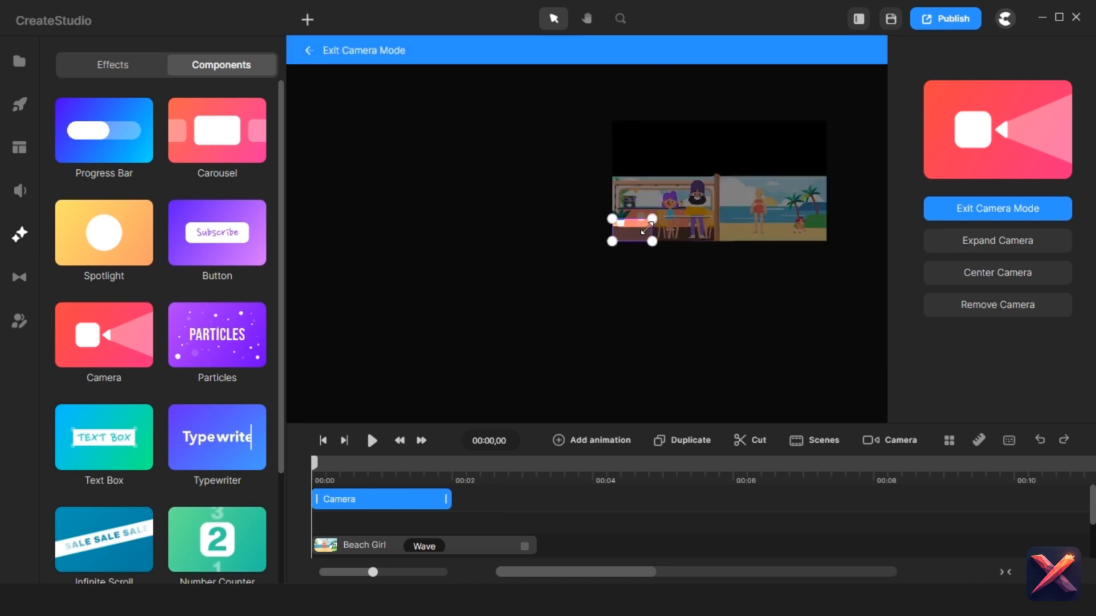
pyautogui.scroll(5, 639, 232)
pyautogui.scroll(-3, 692, 153)
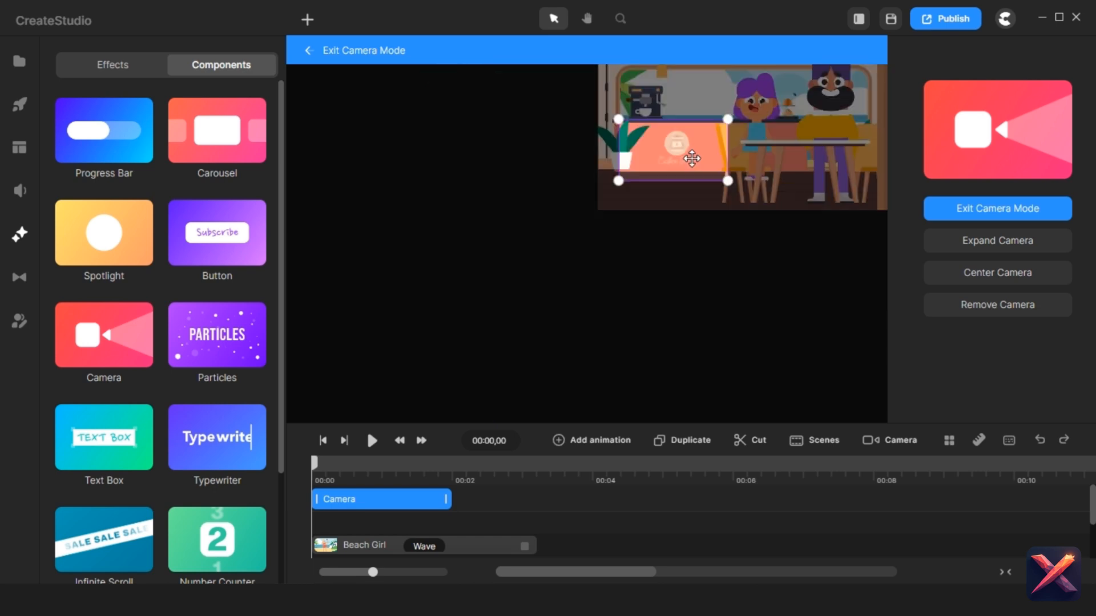
pyautogui.moveTo(612, 187); pyautogui.dragTo(674, 159)
pyautogui.scroll(4, 693, 149)
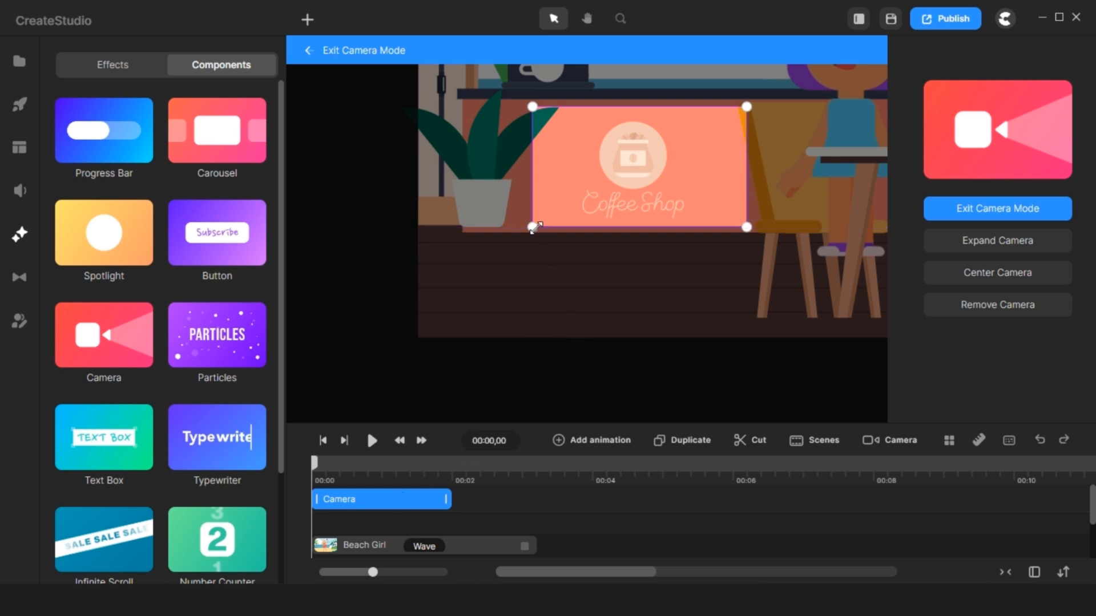
pyautogui.moveTo(534, 228); pyautogui.dragTo(530, 232)
pyautogui.scroll(-5, 533, 303)
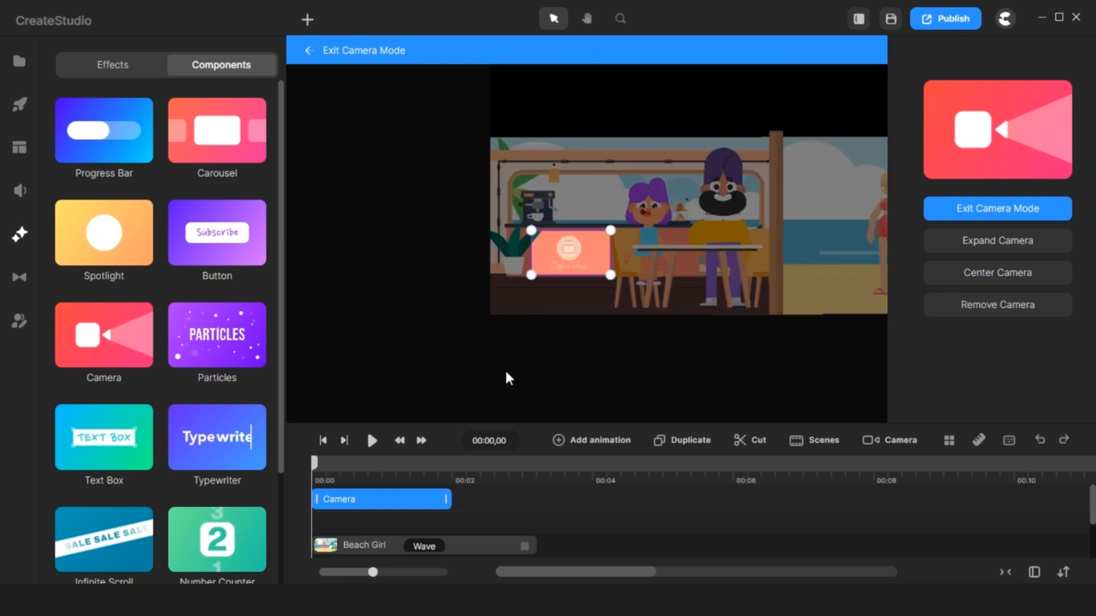
# Step: At 00:01,28, enlarge the camera frame to cover the whole coffee shop up to the dividing post
pyautogui.moveTo(315, 464); pyautogui.dragTo(459, 483)
pyautogui.moveTo(752, 178); pyautogui.dragTo(652, 234)
pyautogui.scroll(3, 645, 236)
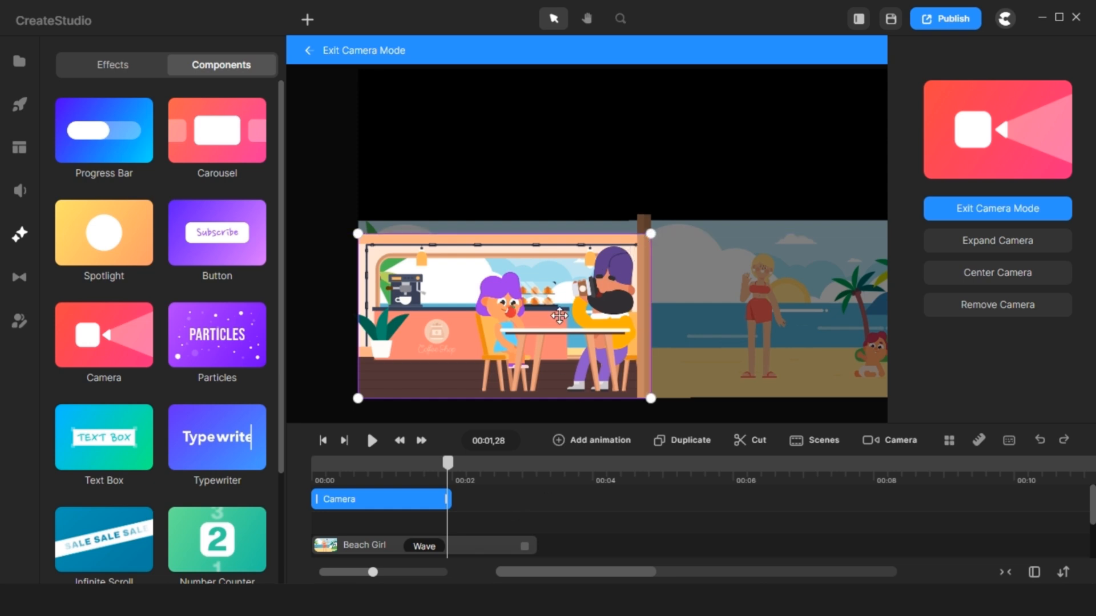
# Step: Add a second camera animation directly after the first and shift its frame at 00:03,27 across to the beach
pyautogui.click(487, 495)
pyautogui.rightClick(488, 495)
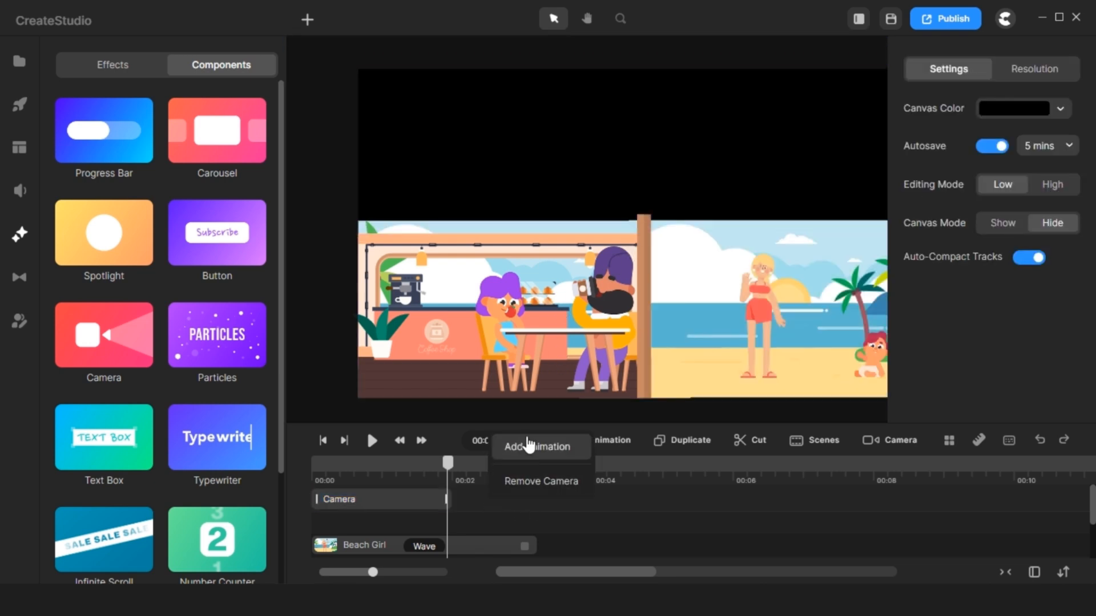
pyautogui.click(526, 444)
pyautogui.moveTo(526, 514); pyautogui.dragTo(489, 514)
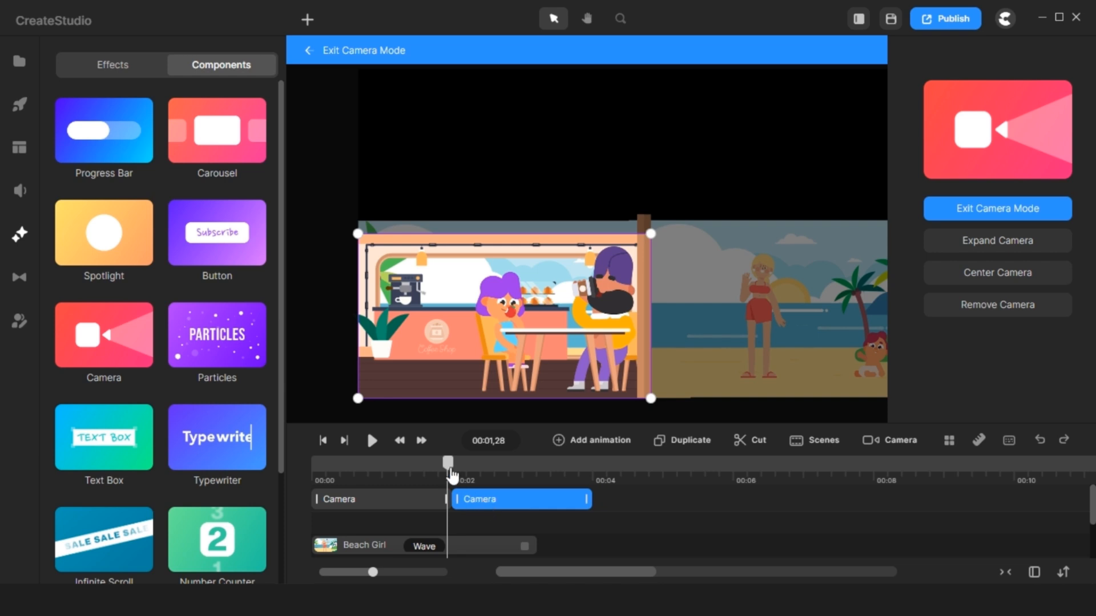
pyautogui.moveTo(449, 466); pyautogui.dragTo(588, 494)
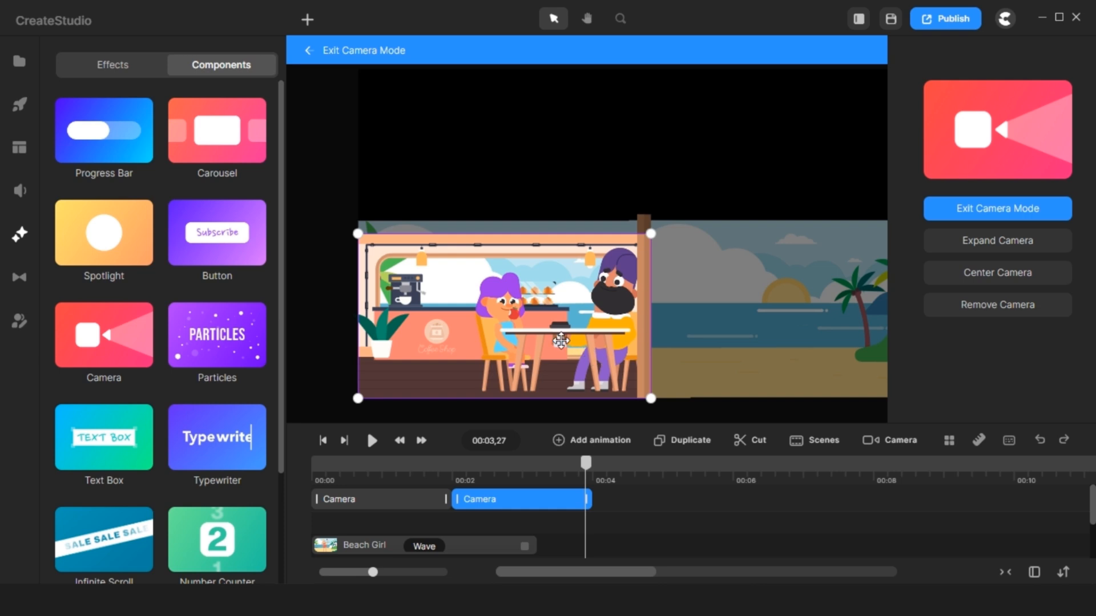
pyautogui.moveTo(530, 341); pyautogui.dragTo(818, 342)
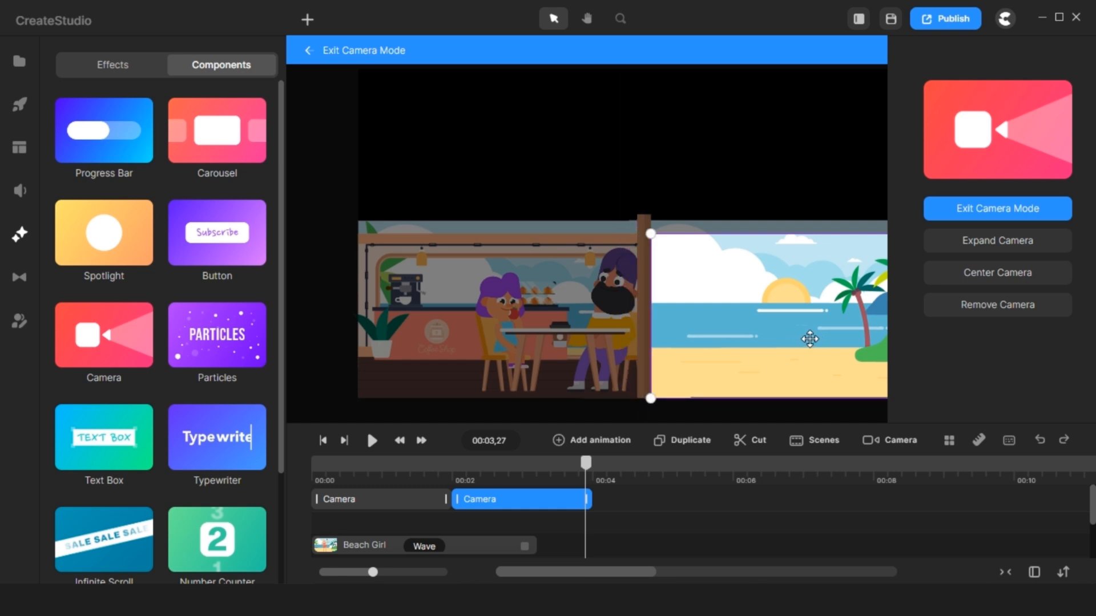
# Step: Start the second camera animation slightly after the first one ends, shorten it, and preview the camera moves
pyautogui.press('space')
pyautogui.moveTo(315, 465); pyautogui.dragTo(479, 487)
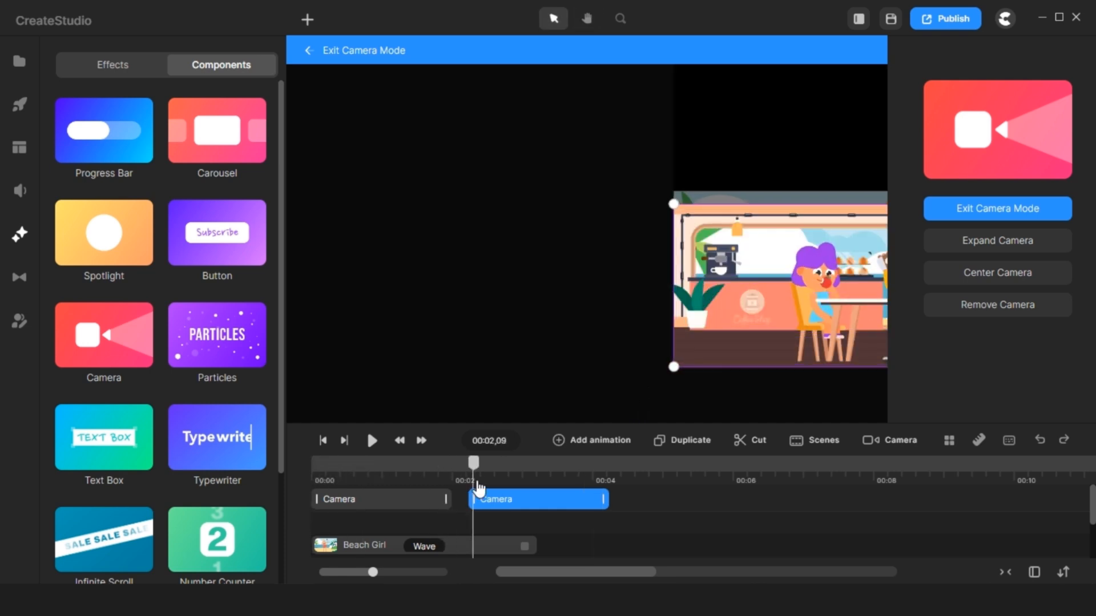
pyautogui.press('space')
pyautogui.moveTo(726, 392); pyautogui.dragTo(422, 401)
pyautogui.moveTo(478, 465); pyautogui.dragTo(313, 468)
pyautogui.click(372, 441)
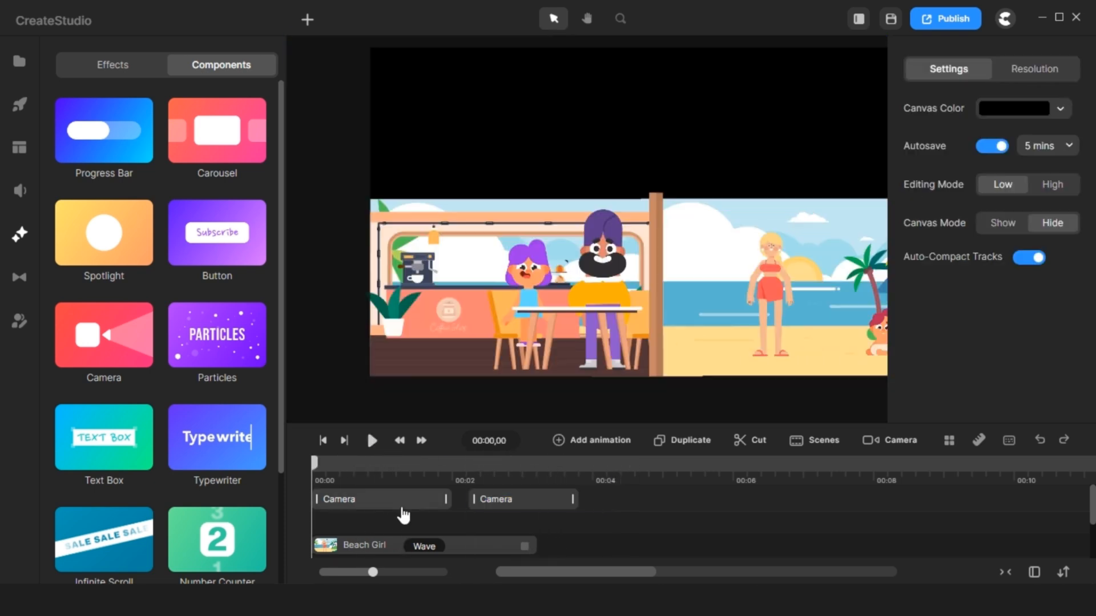
# Step: Delay the first camera animation to about 00:01 and the second to about 00:03,09, and preview the timing
pyautogui.click(425, 500)
pyautogui.moveTo(506, 512); pyautogui.dragTo(534, 512)
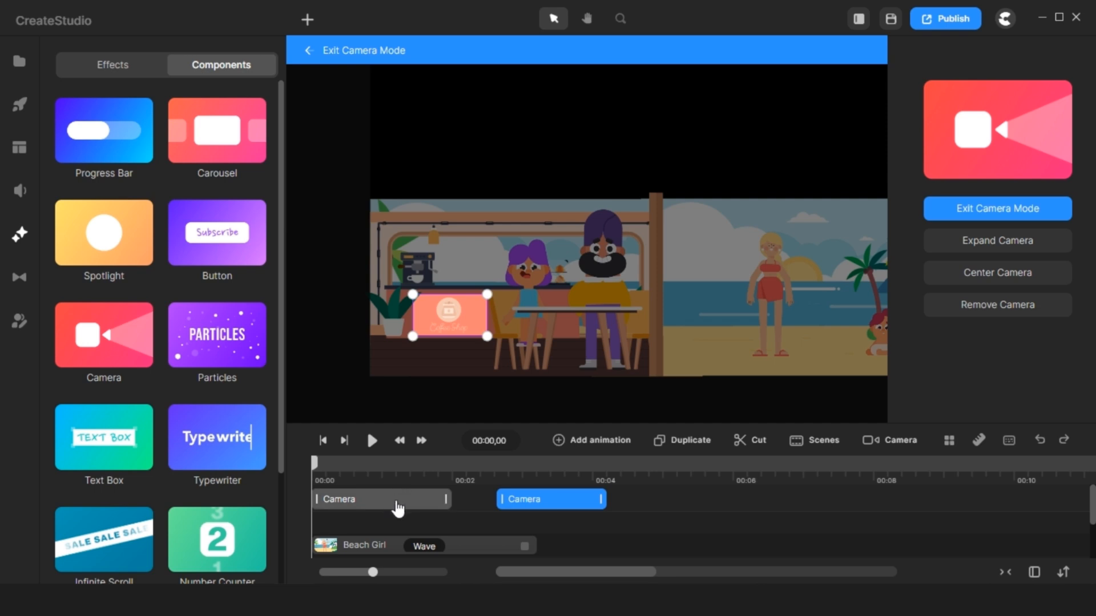
pyautogui.moveTo(399, 508); pyautogui.dragTo(428, 508)
pyautogui.moveTo(534, 509); pyautogui.dragTo(579, 509)
pyautogui.moveTo(451, 509); pyautogui.dragTo(486, 510)
pyautogui.moveTo(411, 465); pyautogui.dragTo(338, 468)
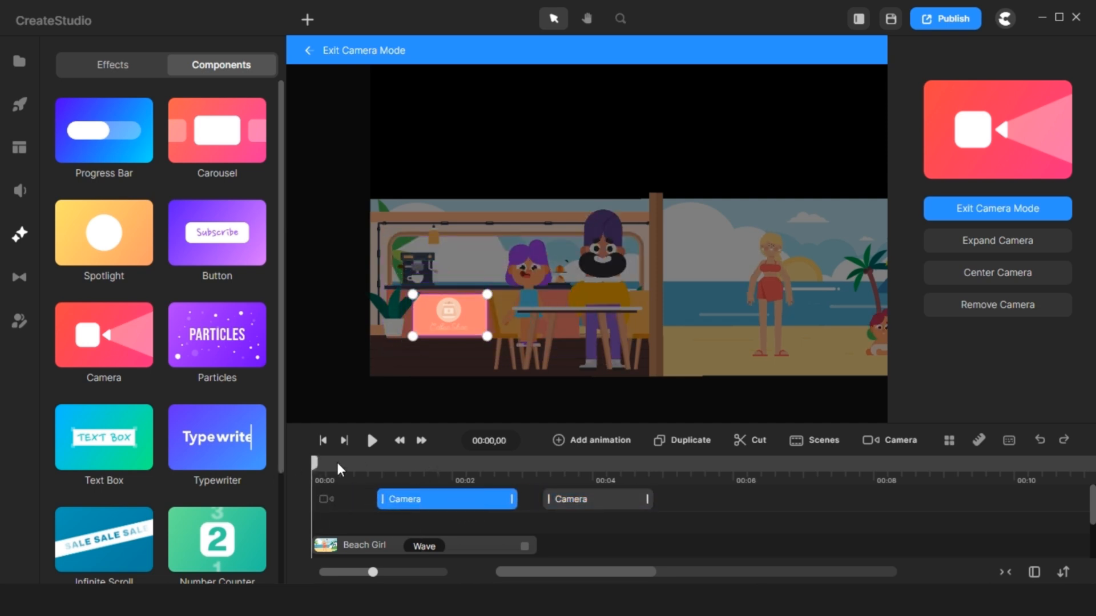
pyautogui.click(371, 441)
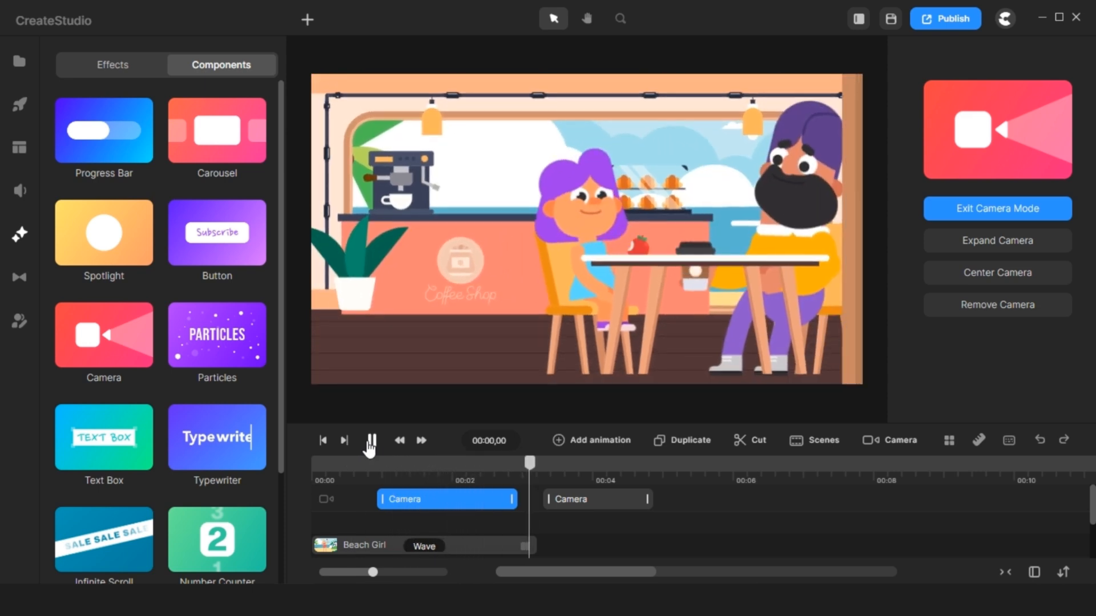
pyautogui.click(371, 440)
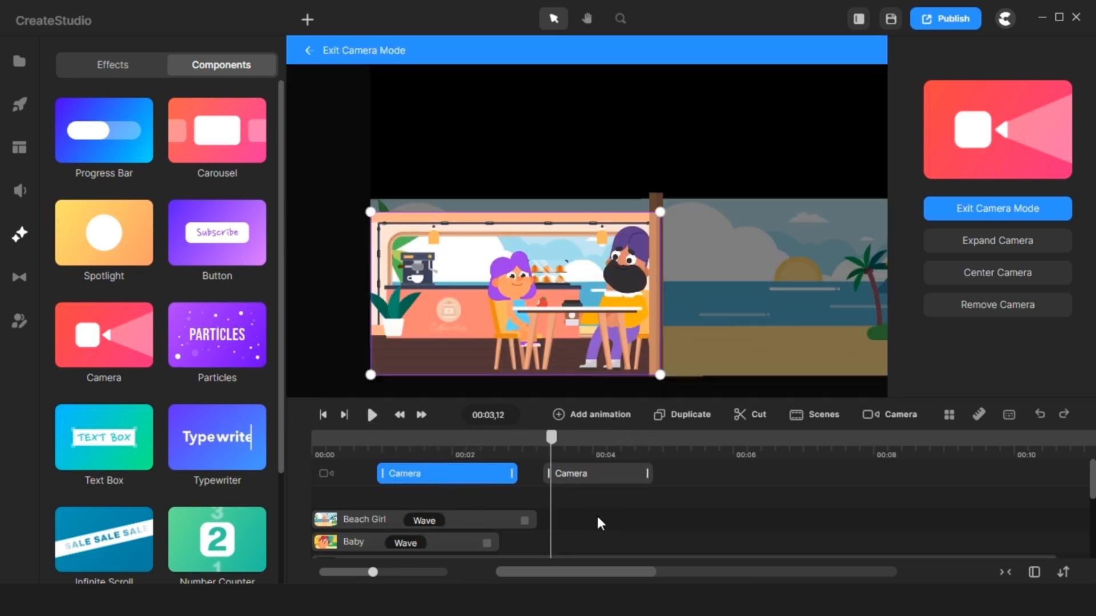
# Step: Move the Beach Girl and Baby layers to begin with the second camera animation and preview the scene
pyautogui.moveTo(597, 516); pyautogui.dragTo(682, 536)
pyautogui.click(373, 417)
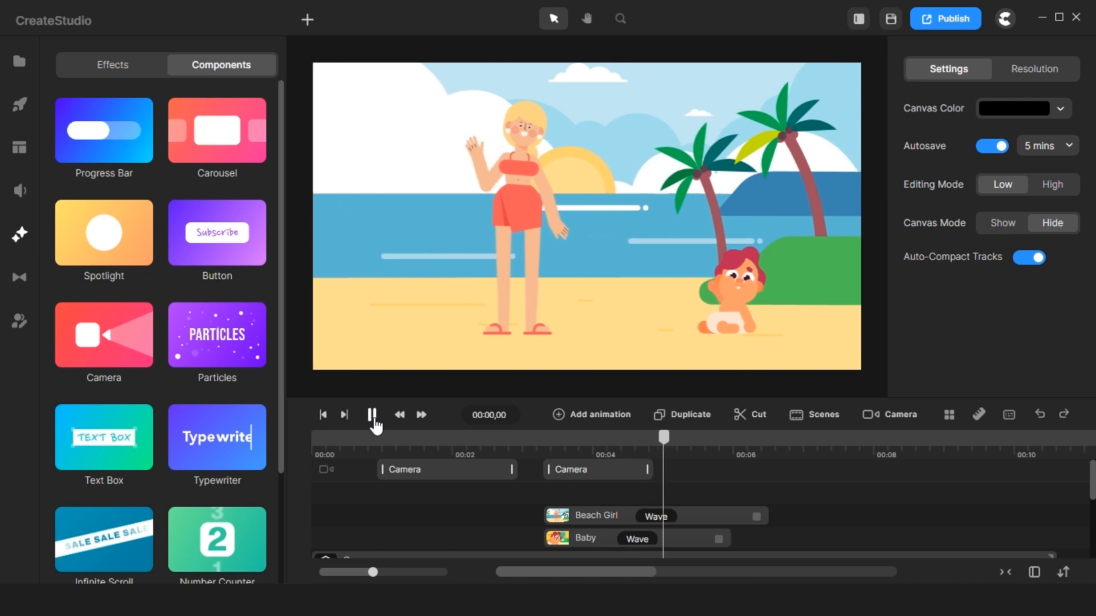
pyautogui.click(373, 418)
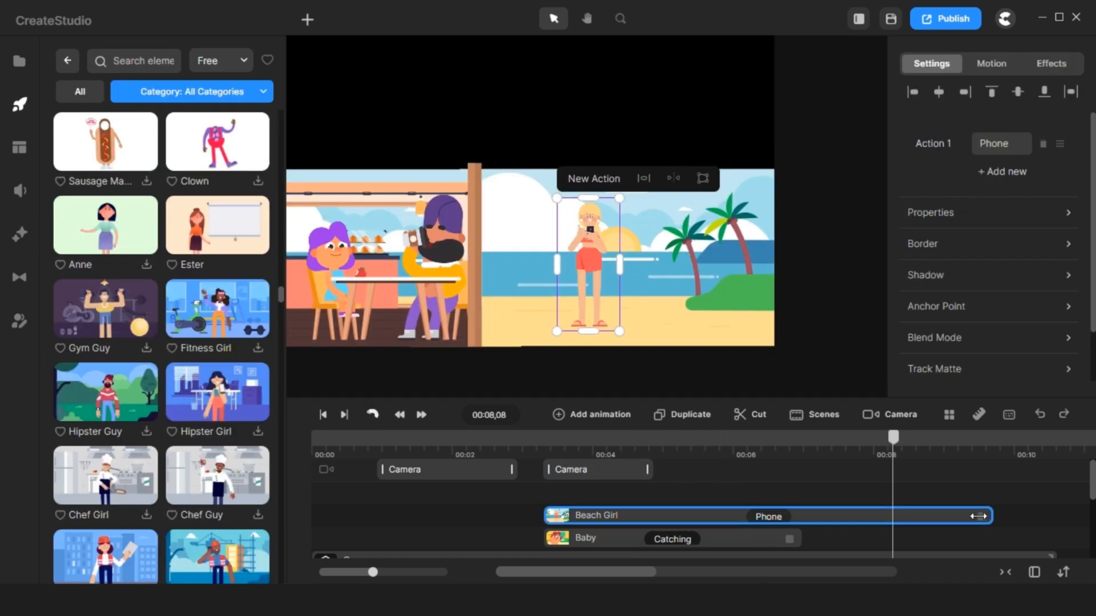
# Step: Change the Beach Girl's action to Phone Call and add Pointing as her second action
pyautogui.click(769, 517)
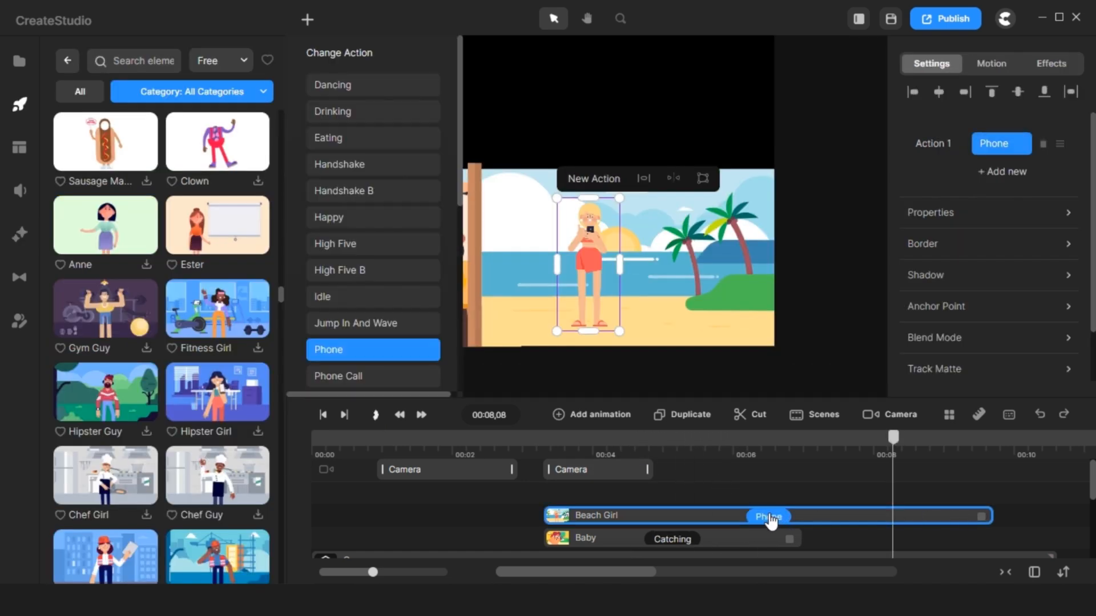
pyautogui.scroll(-2, 321, 307)
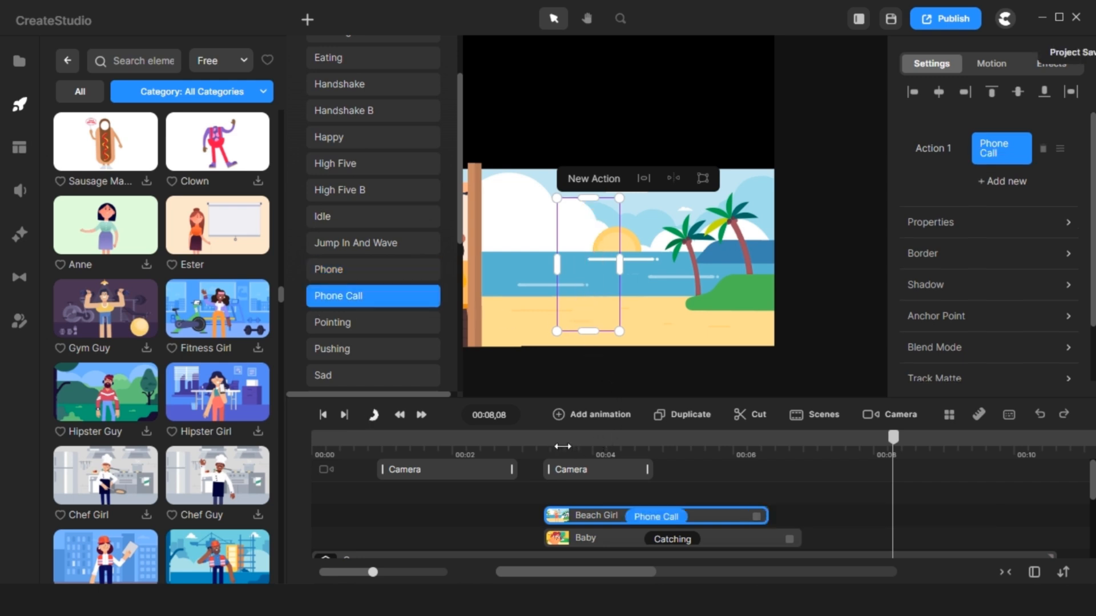
pyautogui.click(740, 465)
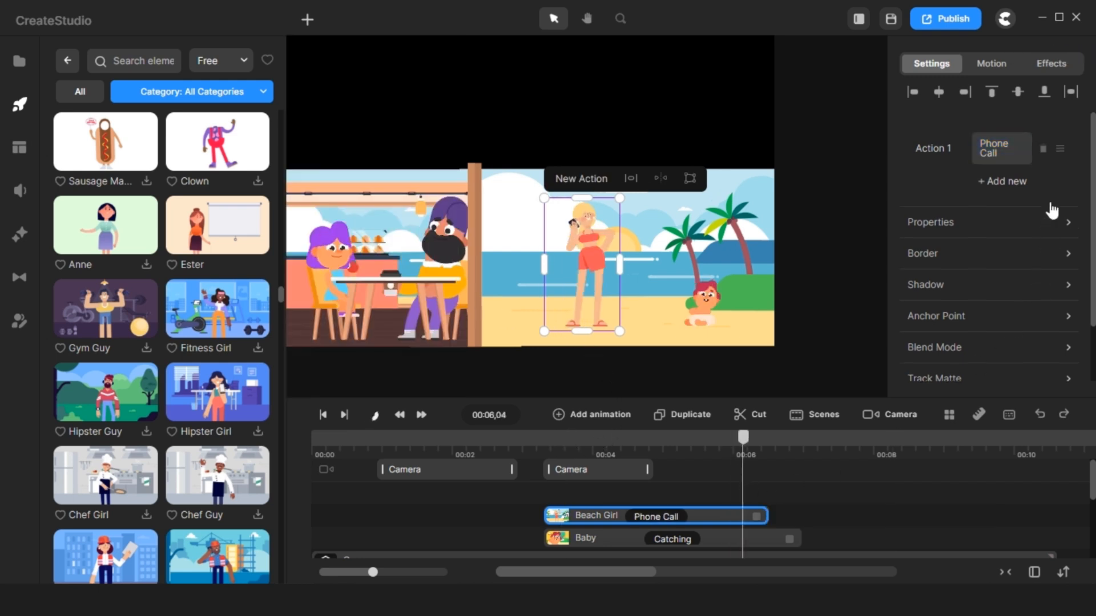
pyautogui.click(1003, 188)
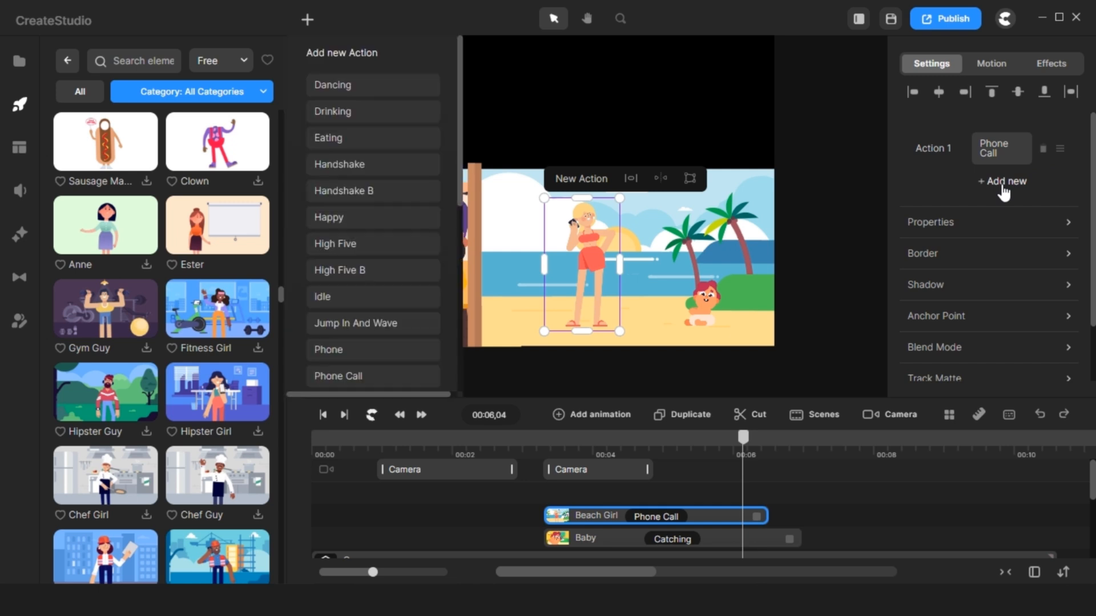
pyautogui.scroll(-3, 388, 268)
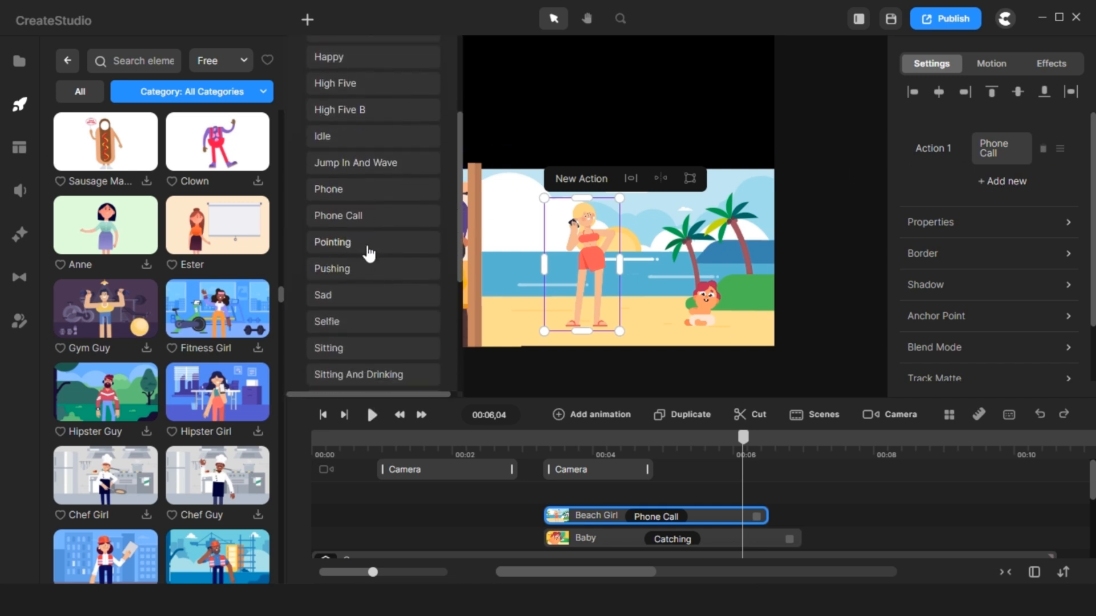
pyautogui.click(369, 251)
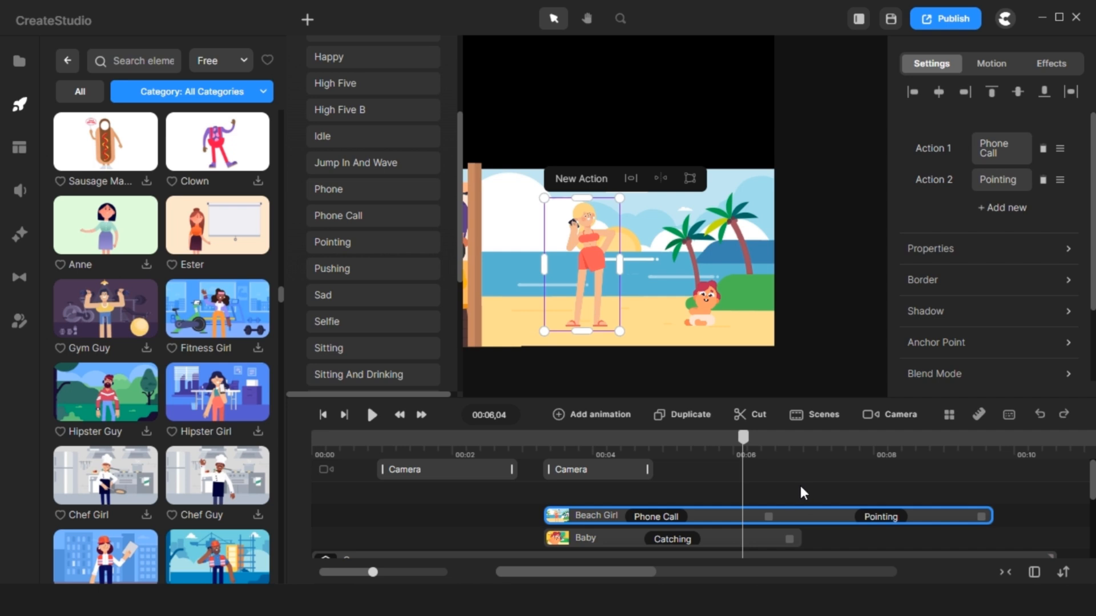
# Step: Add Crawling as the Baby's second action
pyautogui.click(765, 538)
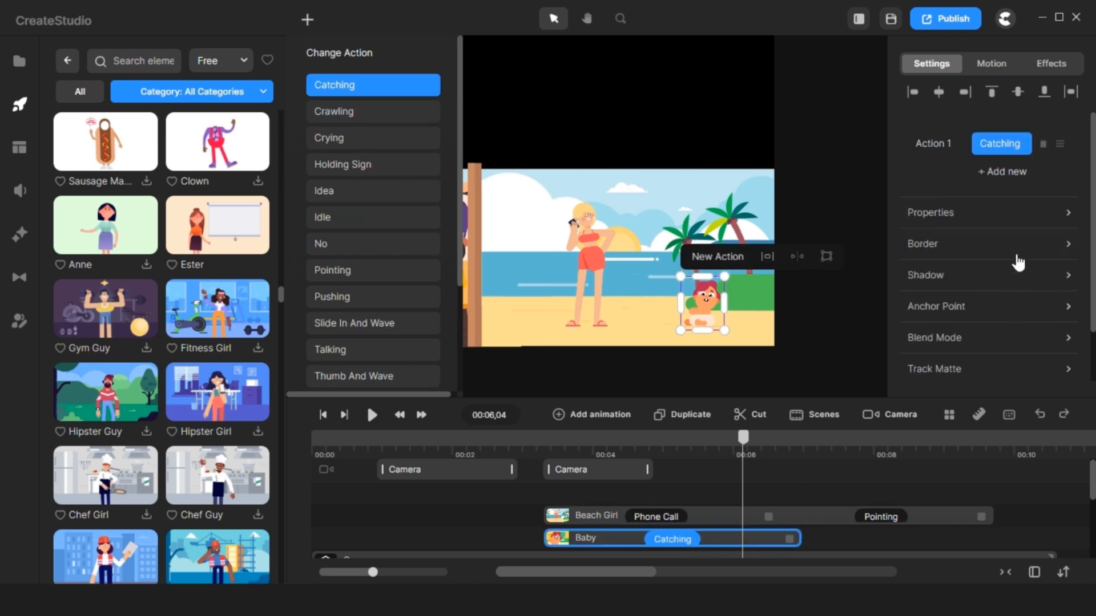
pyautogui.click(1013, 176)
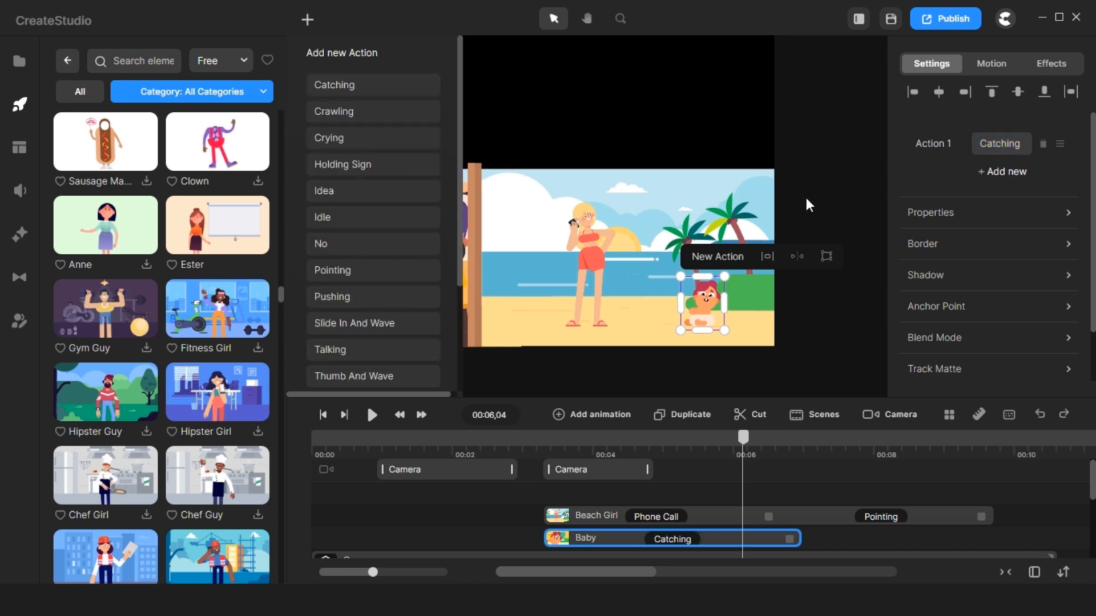
pyautogui.click(345, 115)
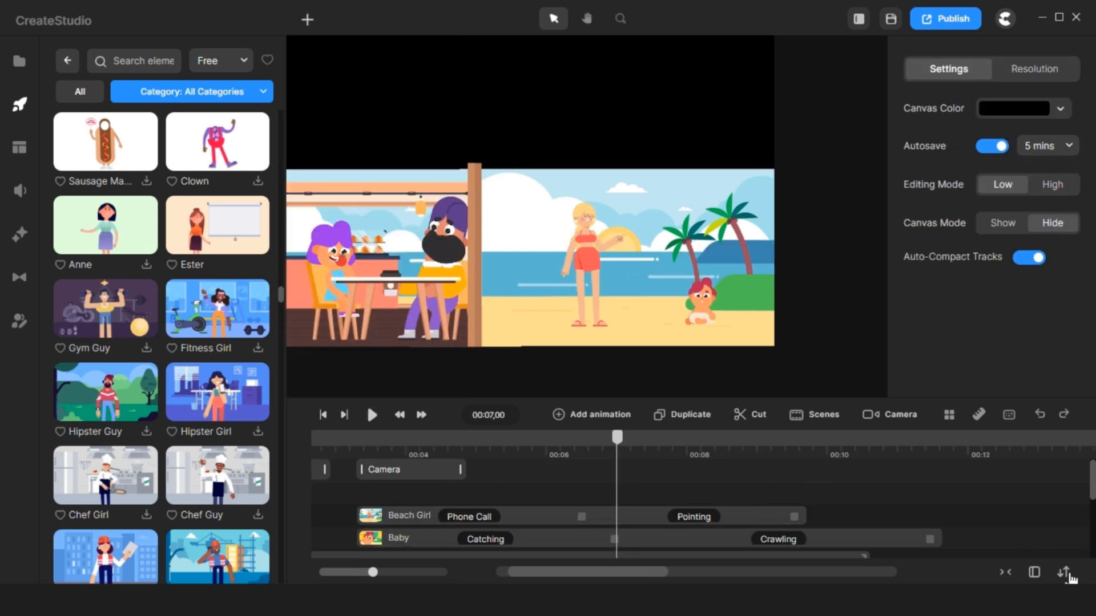
# Step: Set the timeline track size to Large and add a Position animation with Linear easing to the Baby around 00:07
pyautogui.click(1064, 572)
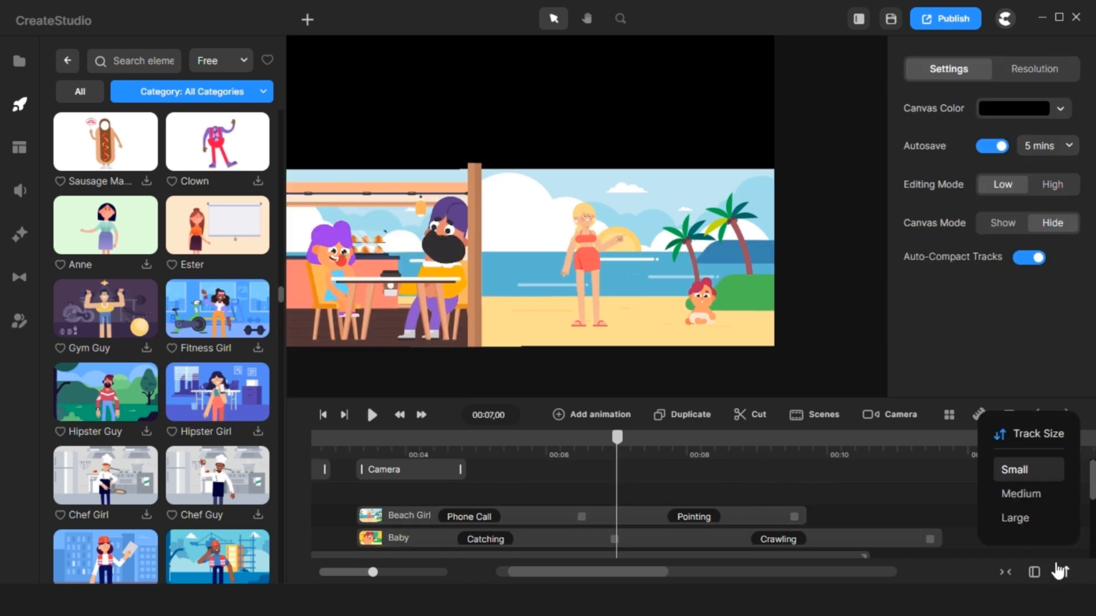
pyautogui.click(1032, 529)
pyautogui.click(840, 518)
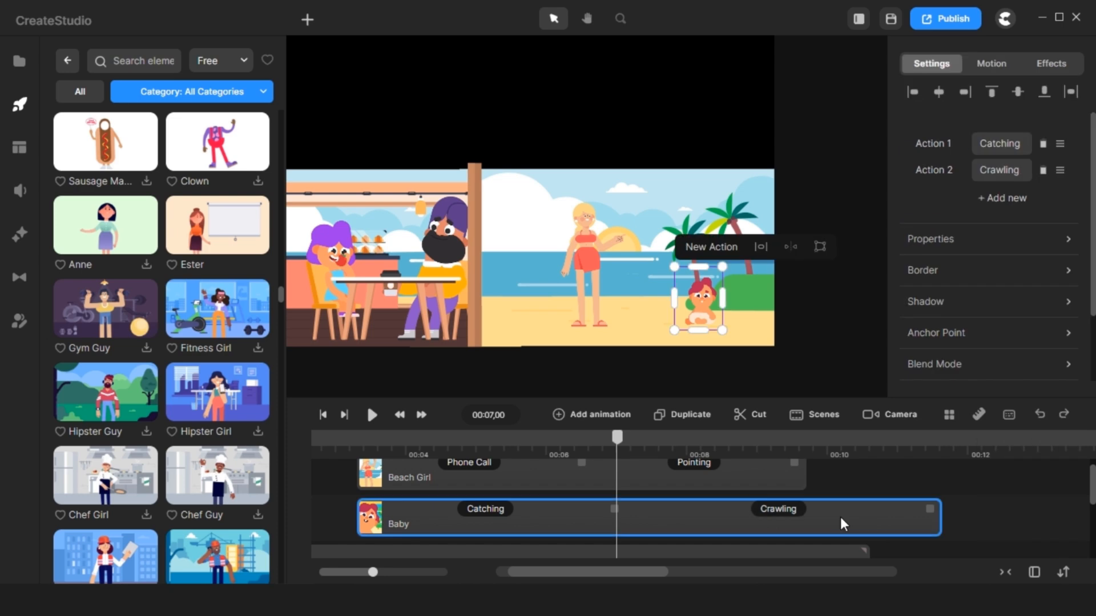
pyautogui.rightClick(840, 517)
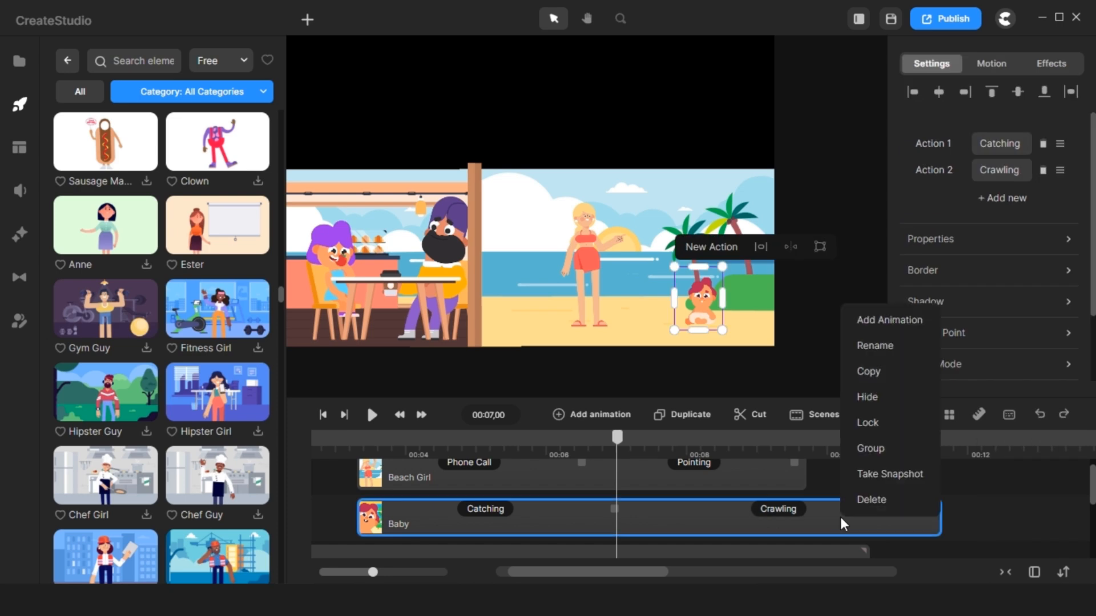
pyautogui.click(885, 322)
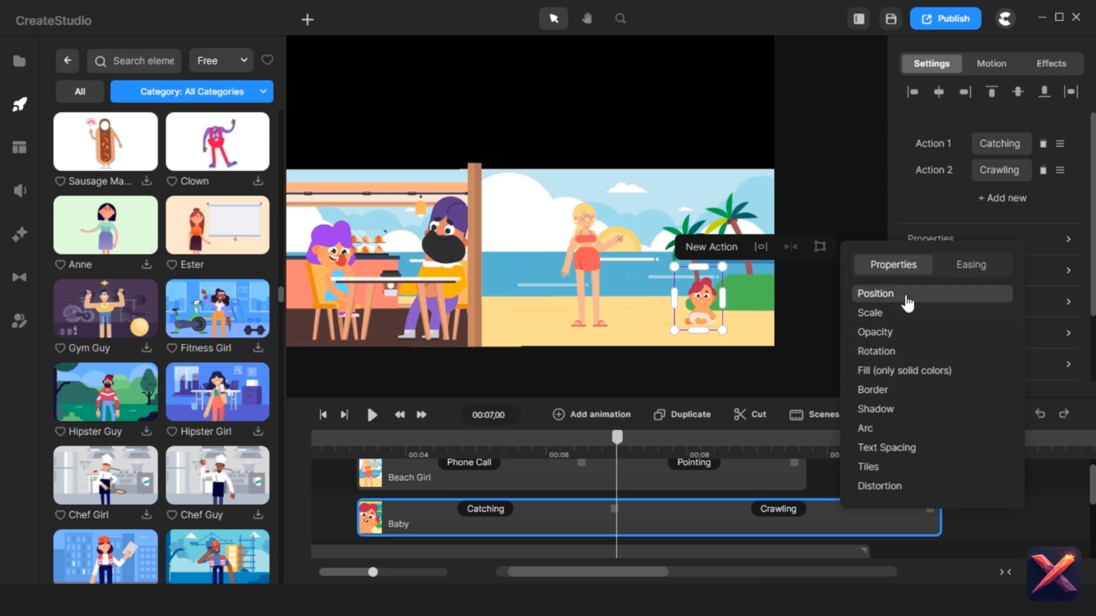
pyautogui.click(961, 273)
pyautogui.click(882, 377)
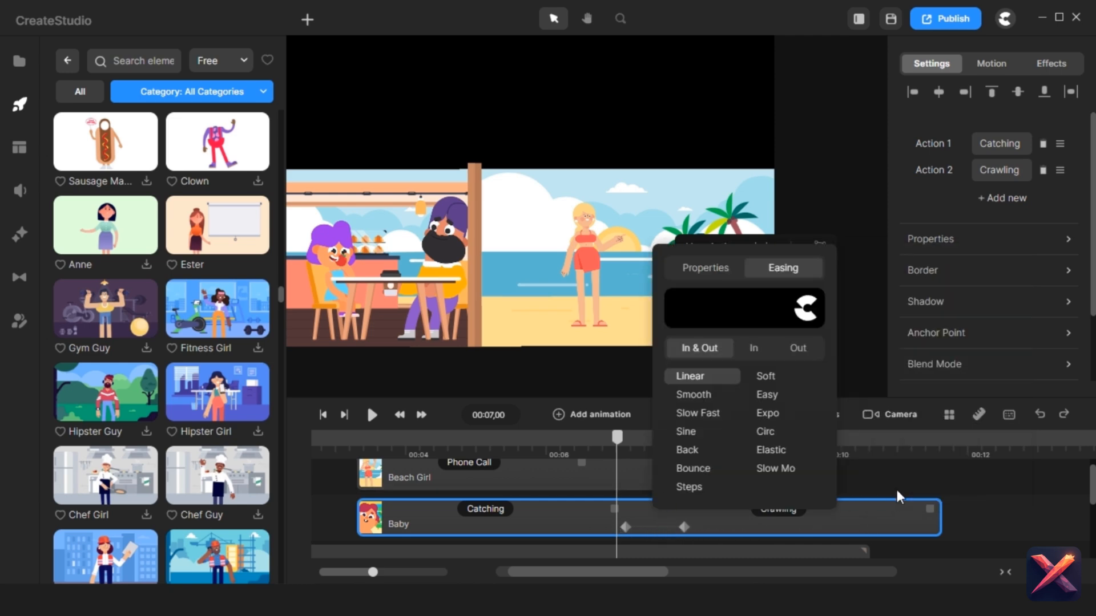
# Step: Delay the Baby's position animation to about 00:07,11, move the Baby toward the Beach Girl at its end, and preview it
pyautogui.moveTo(617, 439); pyautogui.dragTo(643, 445)
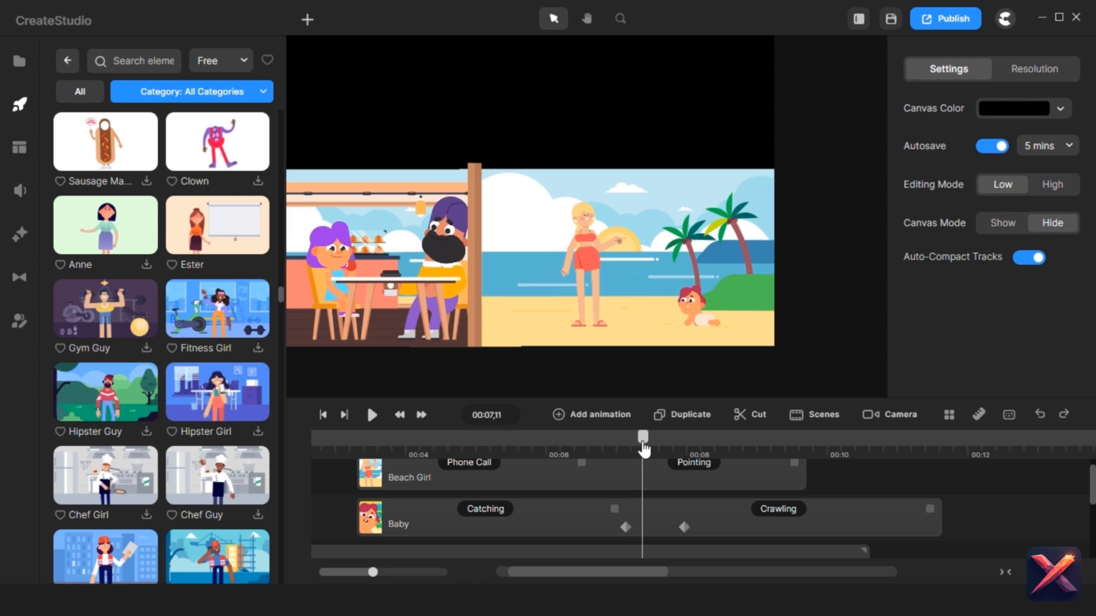
pyautogui.moveTo(656, 529); pyautogui.dragTo(671, 529)
pyautogui.moveTo(644, 439); pyautogui.dragTo(703, 464)
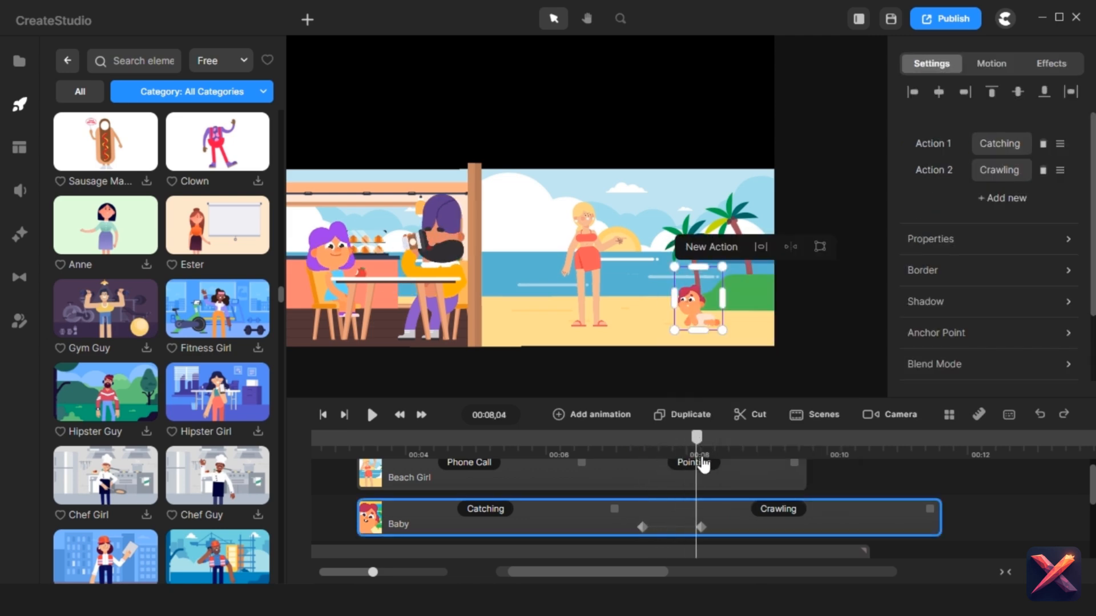
pyautogui.moveTo(702, 330); pyautogui.dragTo(632, 319)
pyautogui.press('space')
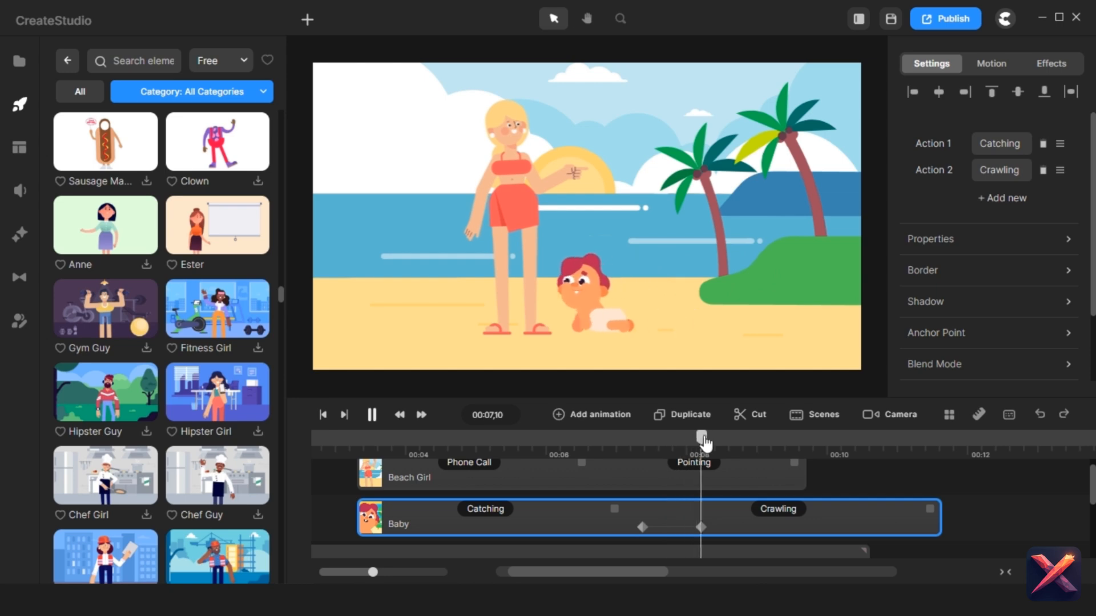
# Step: Stretch the Baby's position animation to near the end of its layer and preview the slower crawl
pyautogui.moveTo(712, 528); pyautogui.dragTo(895, 526)
pyautogui.click(645, 440)
pyautogui.press('space')
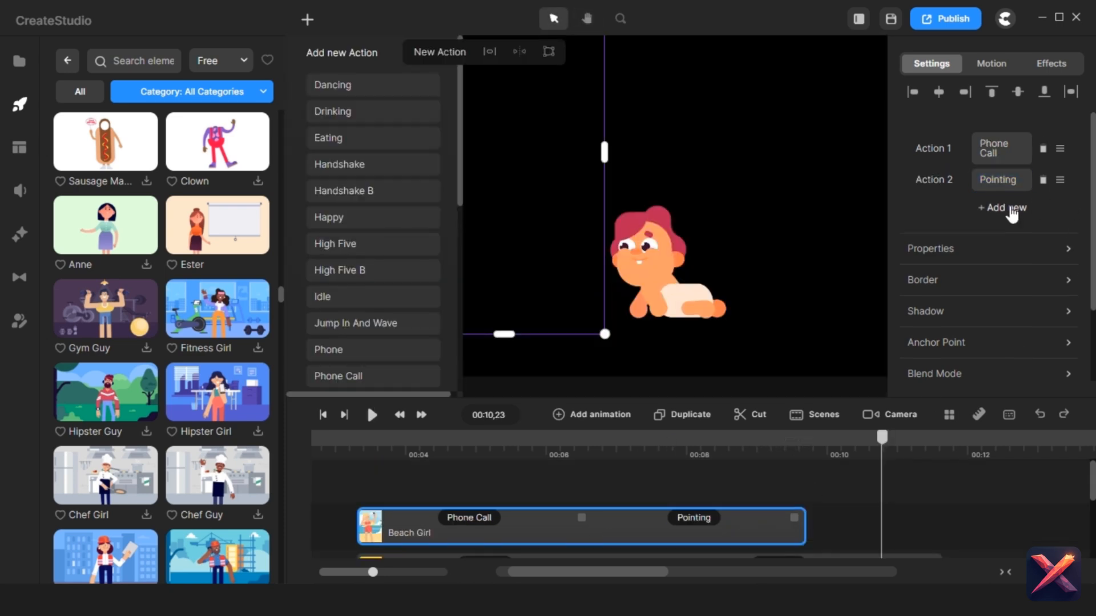
# Step: Add Happy as the Beach Girl's third action and enlarge the timeline area to show more tracks
pyautogui.click(336, 217)
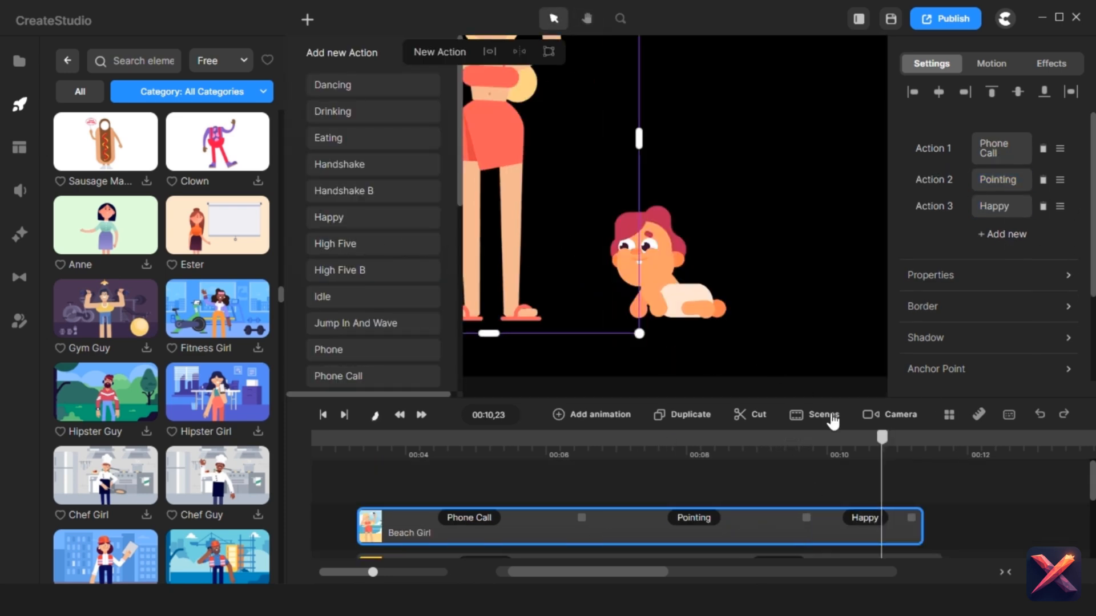
pyautogui.click(773, 474)
pyautogui.scroll(-2, 905, 474)
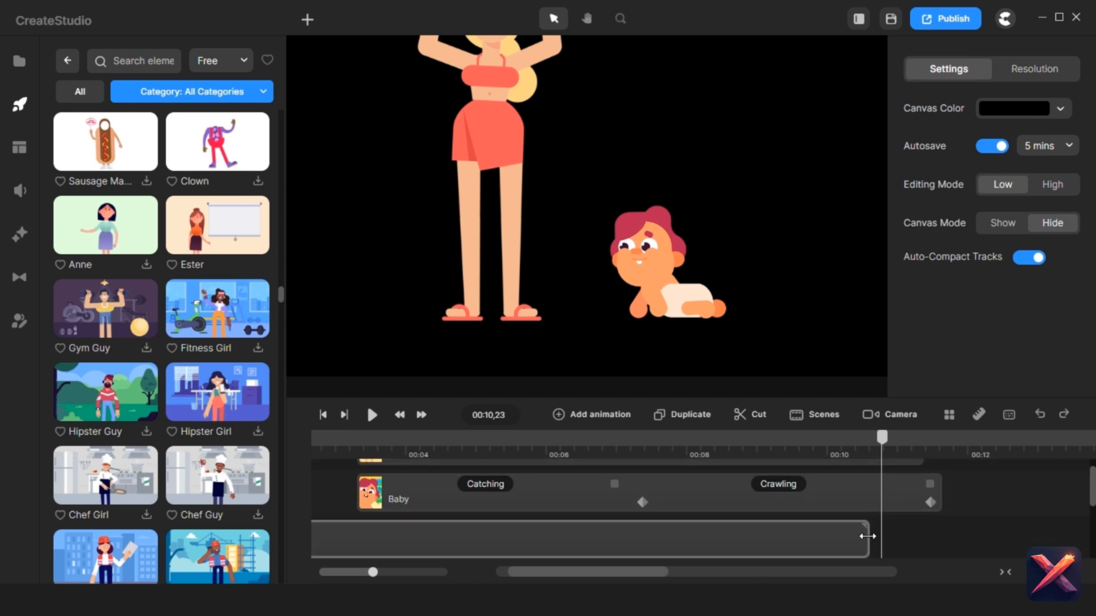
pyautogui.click(868, 536)
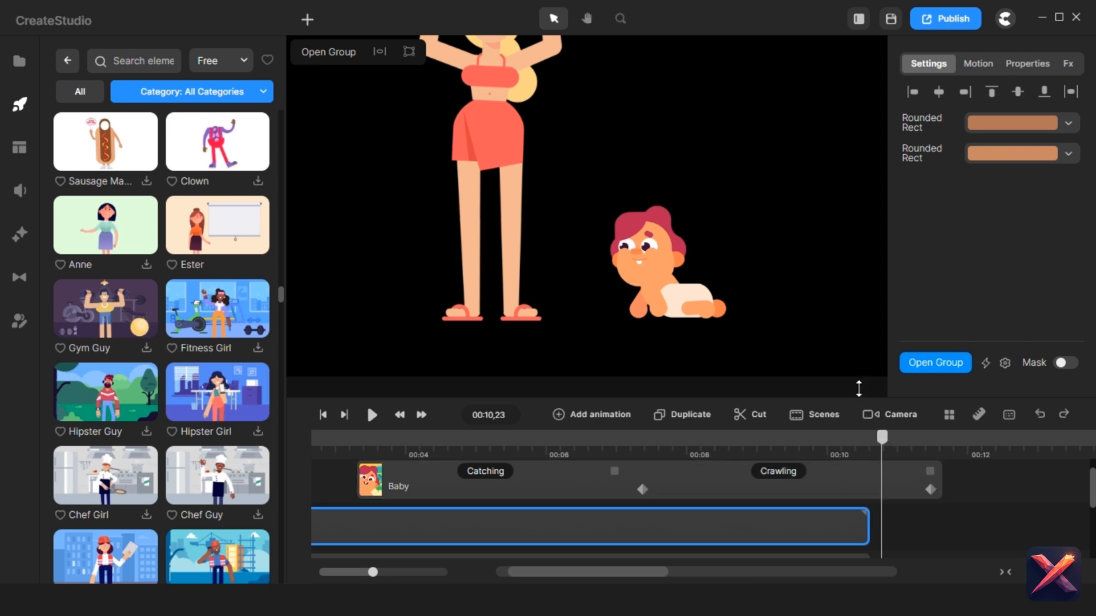
pyautogui.moveTo(859, 394); pyautogui.dragTo(855, 293)
pyautogui.scroll(2, 896, 451)
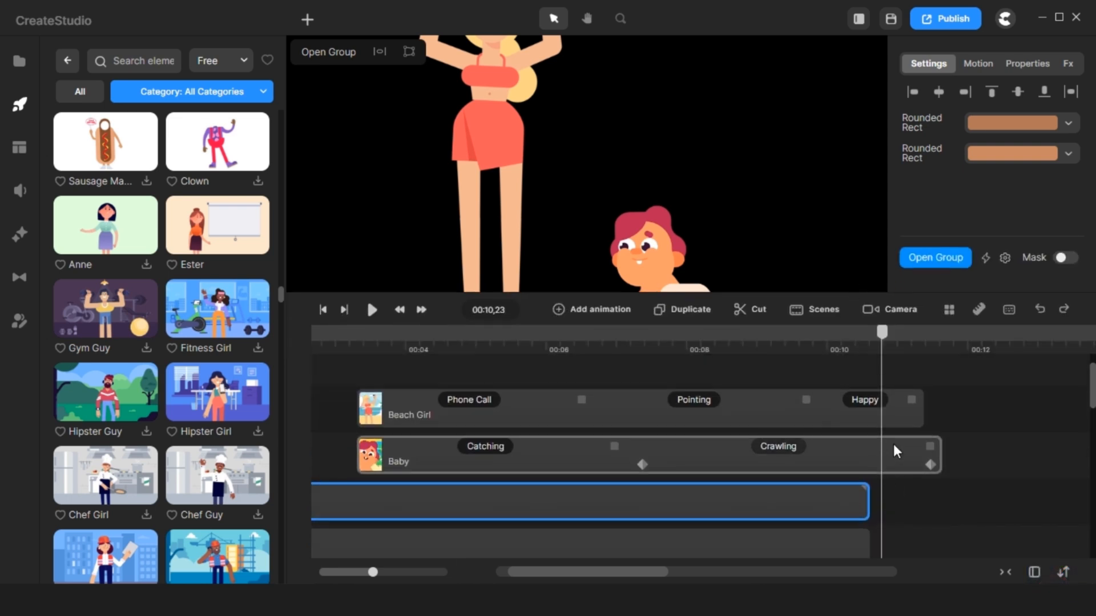
# Step: Shift the Baby's last position keyframe slightly earlier and extend the Beach Girl layer to the Baby layer's end
pyautogui.click(929, 466)
pyautogui.moveTo(882, 332); pyautogui.dragTo(931, 333)
pyautogui.moveTo(912, 395); pyautogui.dragTo(863, 465)
pyautogui.click(930, 402)
# Step: Extend the remaining scene layers to match the Baby layer's end and preview the scene from the beginning
pyautogui.scroll(-2, 896, 500)
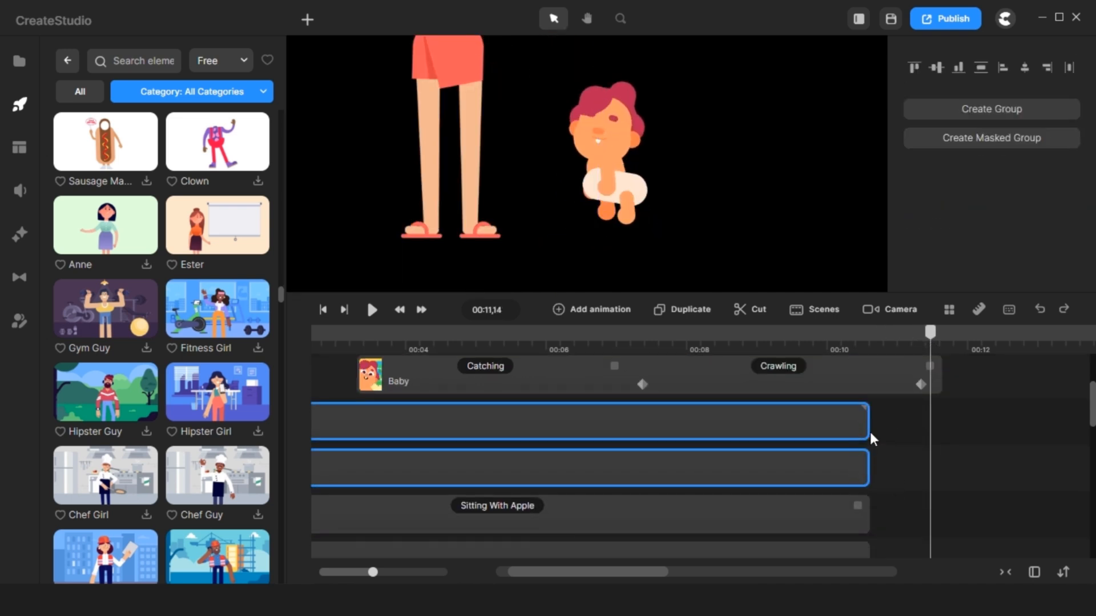
pyautogui.moveTo(870, 424); pyautogui.dragTo(938, 410)
pyautogui.click(854, 507)
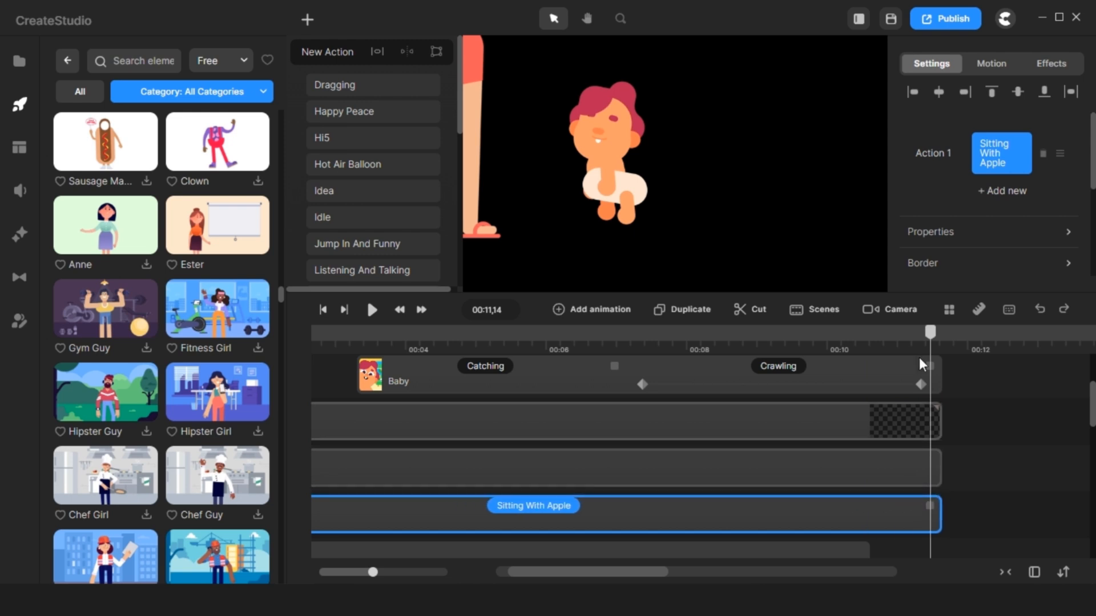
pyautogui.moveTo(930, 336)
pyautogui.mouseDown()
pyautogui.moveTo(941, 339)
pyautogui.moveTo(926, 344)
pyautogui.mouseUp()
pyautogui.scroll(-2, 870, 481)
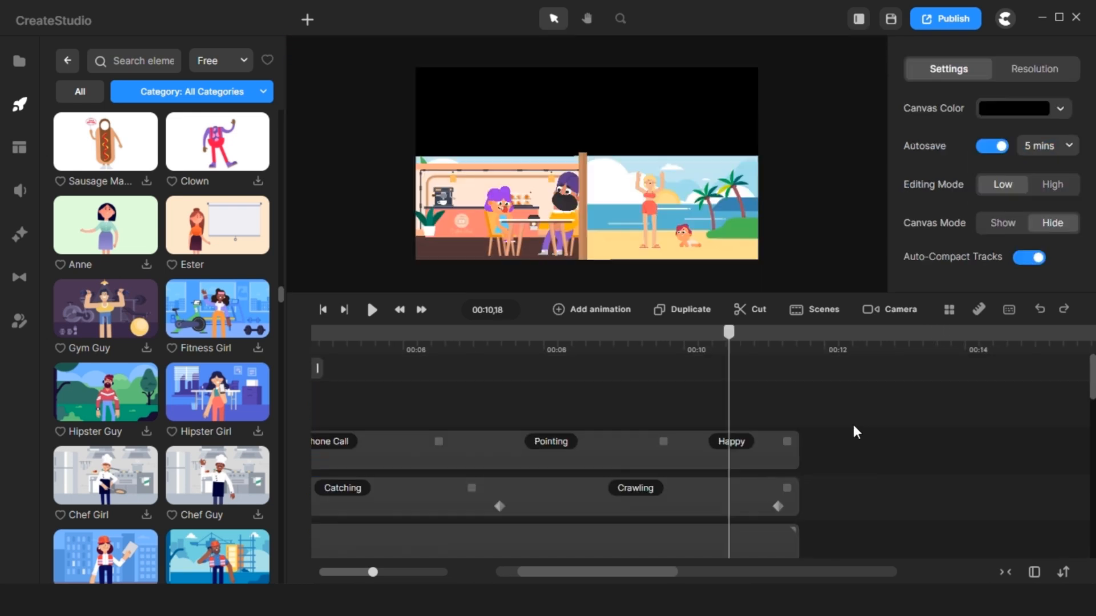
pyautogui.scroll(-11, 837, 426)
pyautogui.scroll(10, 834, 426)
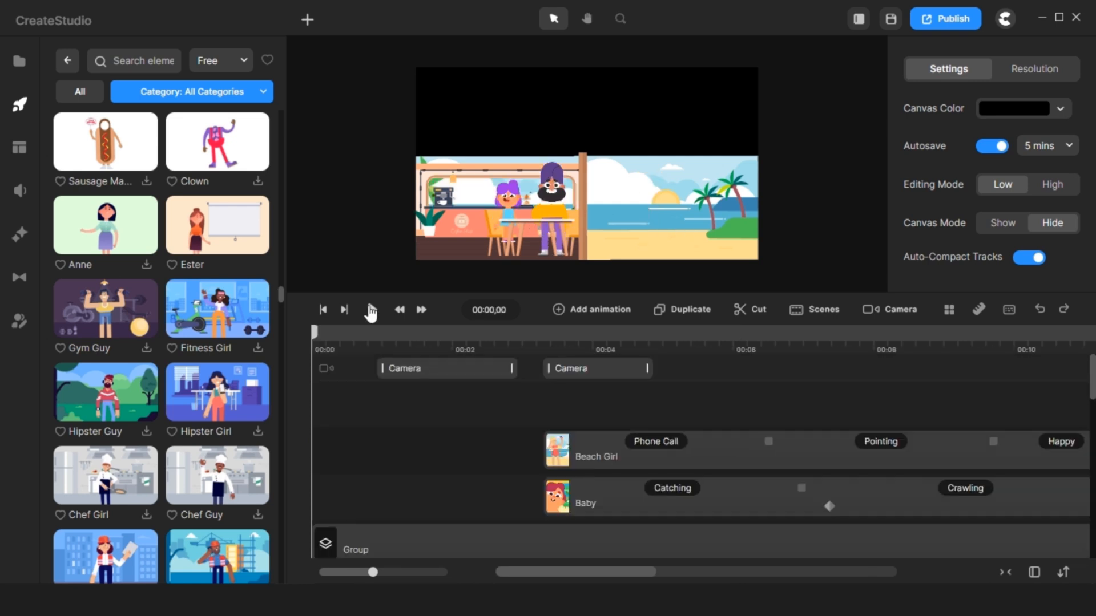
pyautogui.click(372, 311)
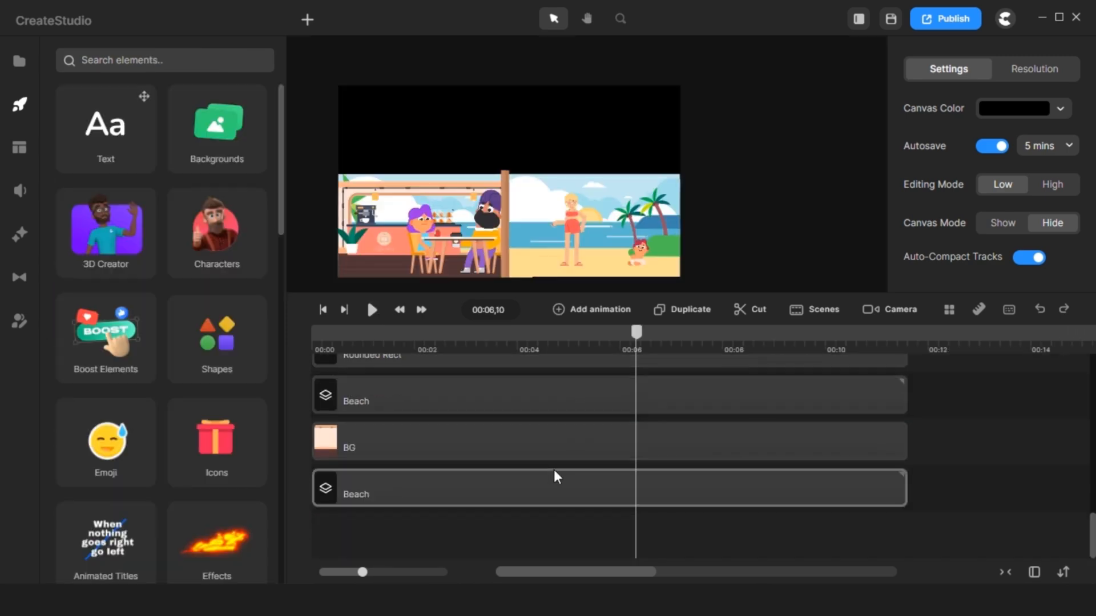
# Step: Open the Beach group, add the blue Beach background with the sailboat above its layers, and ungroup that background
pyautogui.doubleClick(554, 479)
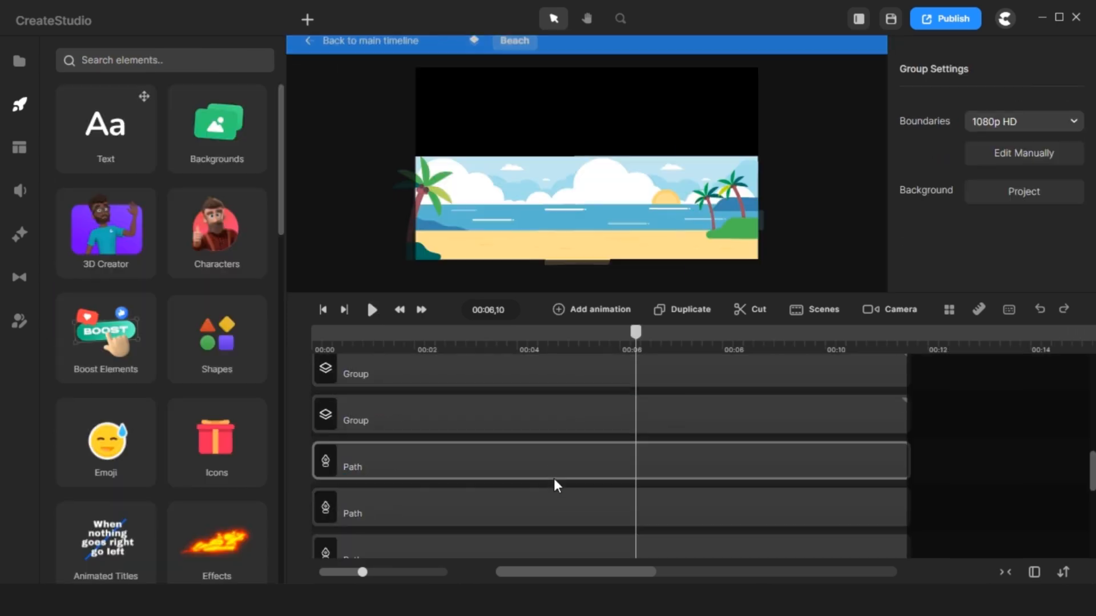
pyautogui.click(237, 149)
pyautogui.scroll(3, 443, 463)
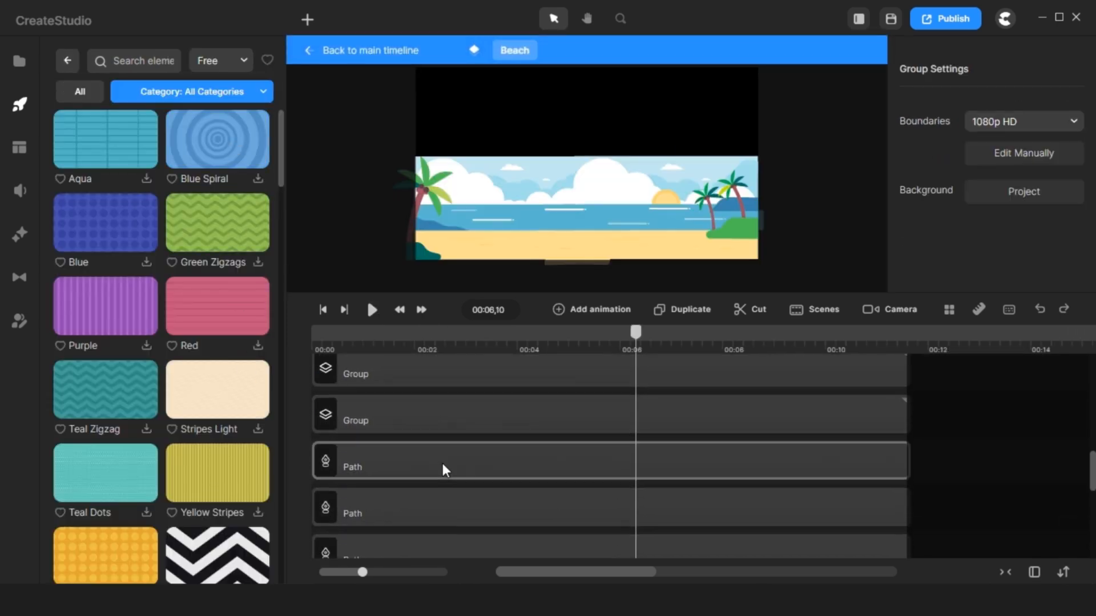
pyautogui.scroll(-10, 237, 409)
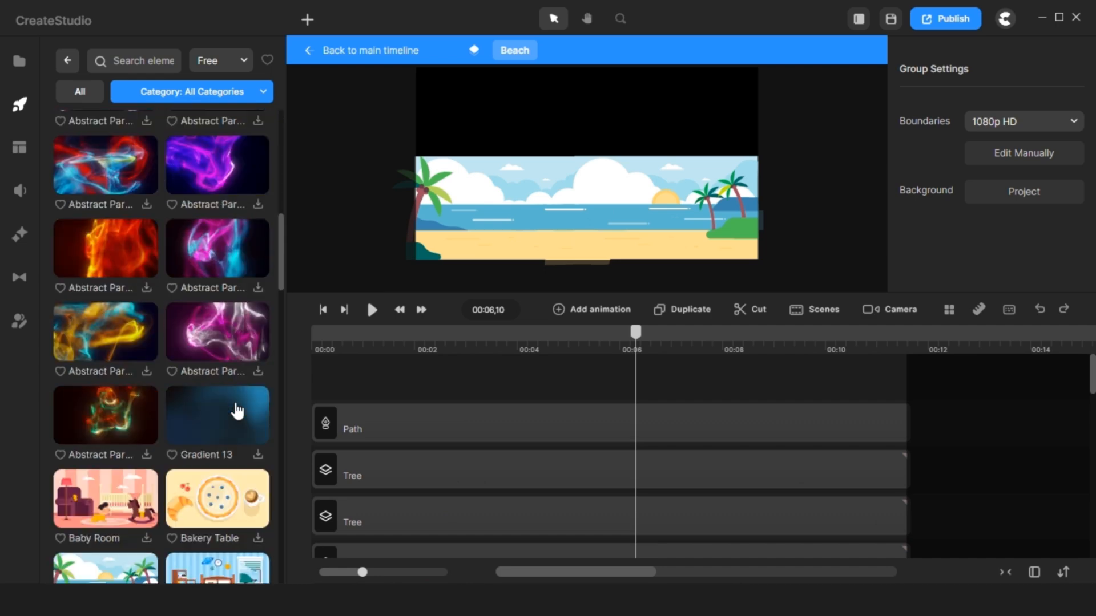
pyautogui.moveTo(438, 398); pyautogui.dragTo(498, 440)
pyautogui.rightClick(524, 426)
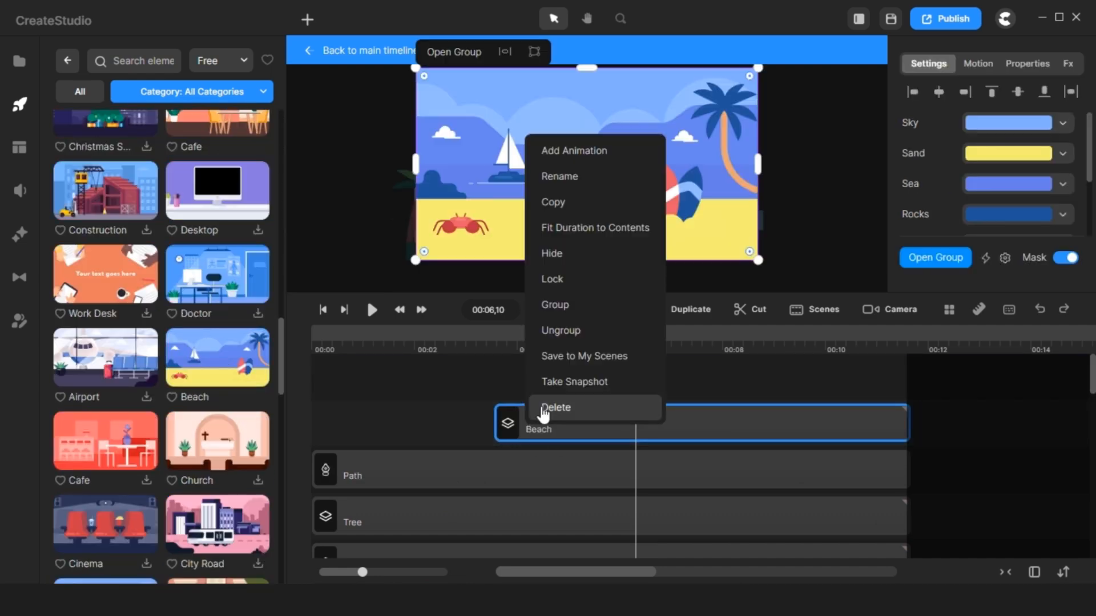
pyautogui.click(557, 331)
# Step: Delete the added background's Crab, Palm, Surfboards, one Cloud, Rocks, Sea, Sand, Skyline and rearmost layers, keeping the boat
pyautogui.click(575, 468)
pyautogui.keyDown('shift'); pyautogui.click(560, 506); pyautogui.keyUp('shift')
pyautogui.scroll(-1, 560, 502)
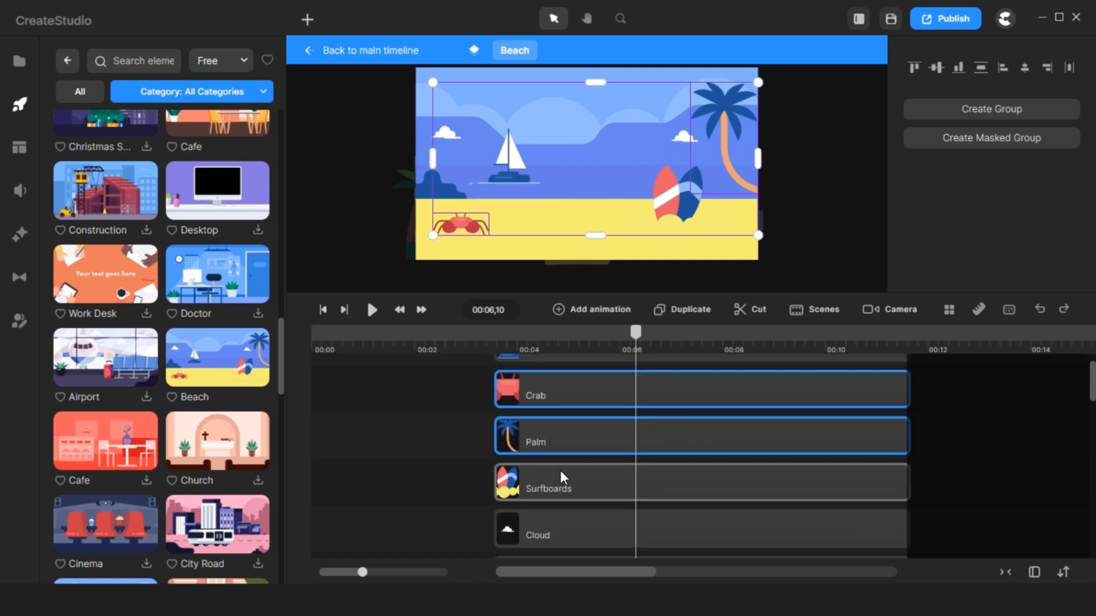
pyautogui.keyDown('shift'); pyautogui.click(560, 481); pyautogui.keyUp('shift')
pyautogui.scroll(-1, 561, 485)
pyautogui.keyDown('shift'); pyautogui.click(563, 494); pyautogui.keyUp('shift')
pyautogui.scroll(-1, 564, 494)
pyautogui.keyDown('shift'); pyautogui.click(568, 490); pyautogui.keyUp('shift')
pyautogui.scroll(-2, 570, 461)
pyautogui.keyDown('shift'); pyautogui.click(574, 436); pyautogui.keyUp('shift')
pyautogui.keyDown('shift'); pyautogui.click(576, 475); pyautogui.keyUp('shift')
pyautogui.keyDown('shift'); pyautogui.click(578, 511); pyautogui.keyUp('shift')
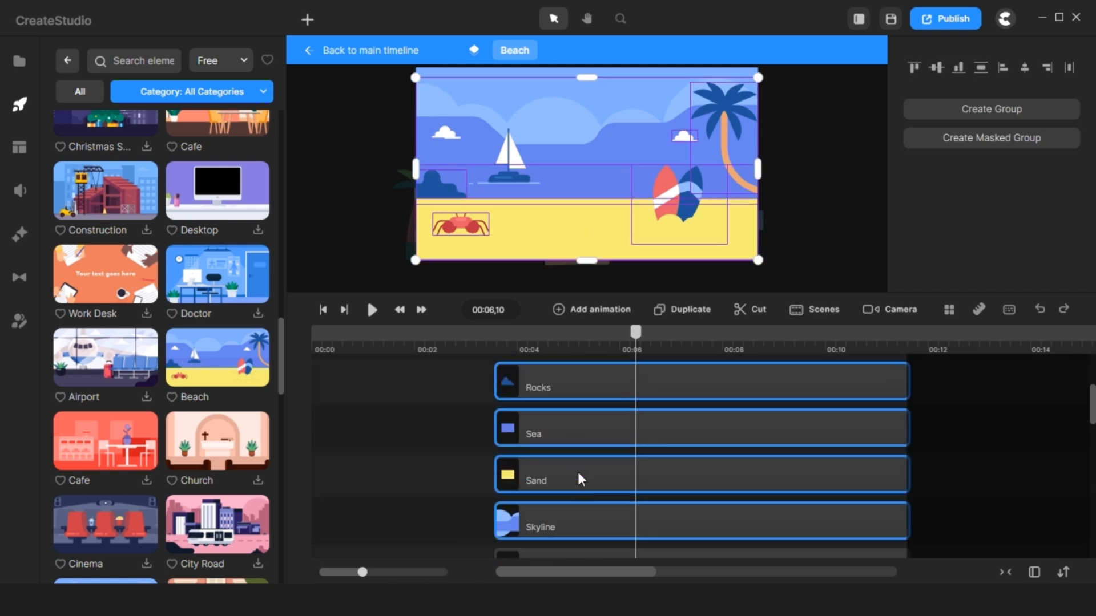
pyautogui.scroll(-1, 578, 473)
pyautogui.keyDown('shift'); pyautogui.click(576, 483); pyautogui.keyUp('shift')
pyautogui.press('Delete')
# Step: Add two empty tracks beneath the Tree layers and move the Boat layer directly below the lower Tree
pyautogui.rightClick(874, 435)
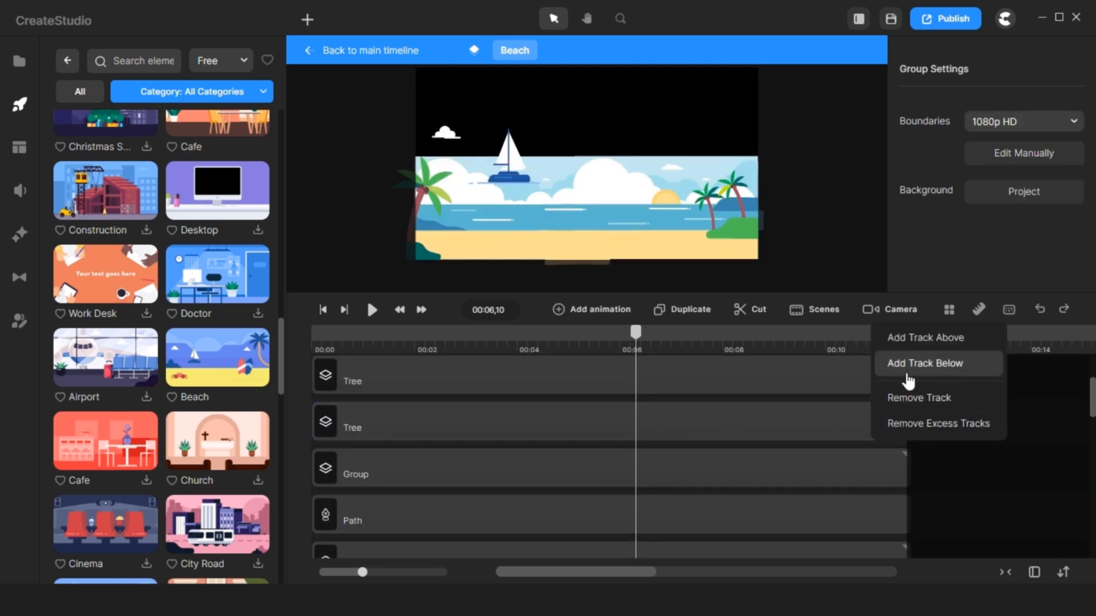
pyautogui.click(903, 365)
pyautogui.rightClick(836, 474)
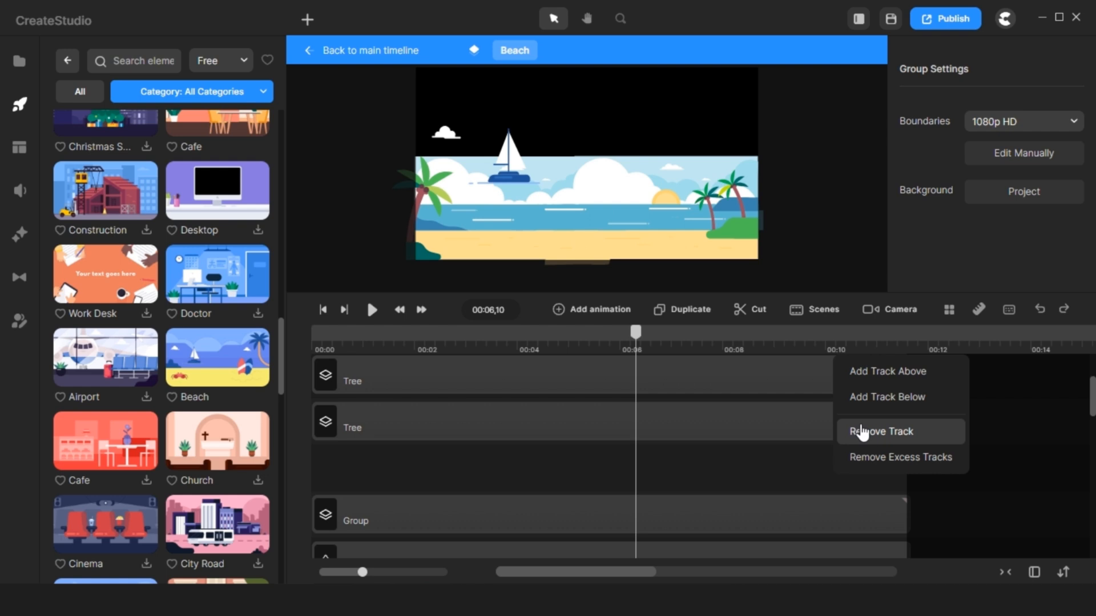
pyautogui.click(871, 398)
pyautogui.click(510, 171)
pyautogui.moveTo(626, 424); pyautogui.dragTo(536, 410)
pyautogui.scroll(-7, 664, 479)
pyautogui.scroll(7, 625, 439)
# Step: Scale the boat down to about 12% and place it on the sea between the sun and the palm trees
pyautogui.moveTo(476, 176); pyautogui.dragTo(681, 206)
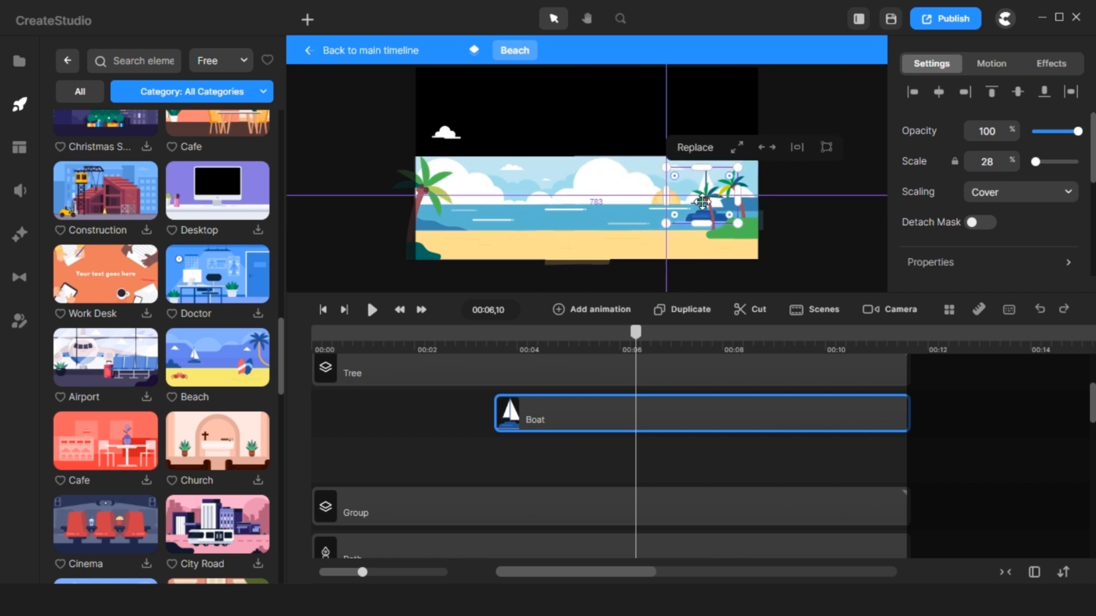
pyautogui.scroll(3, 724, 206)
pyautogui.moveTo(770, 112); pyautogui.dragTo(629, 235)
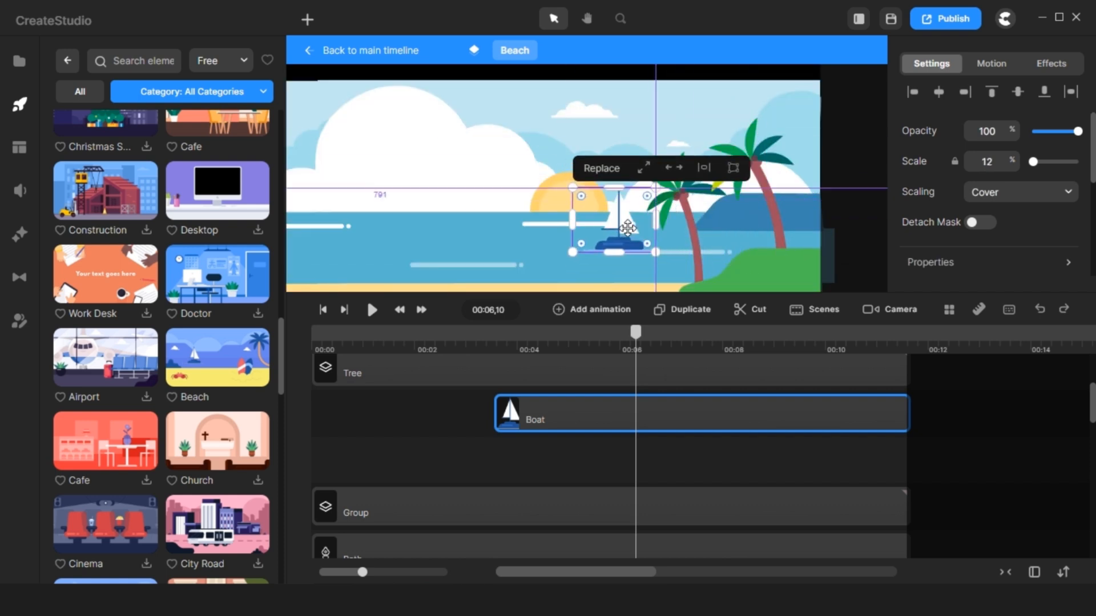
# Step: Add a Position animation with Linear easing to the Boat layer at about 00:03,21
pyautogui.moveTo(636, 333); pyautogui.dragTo(518, 350)
pyautogui.rightClick(540, 416)
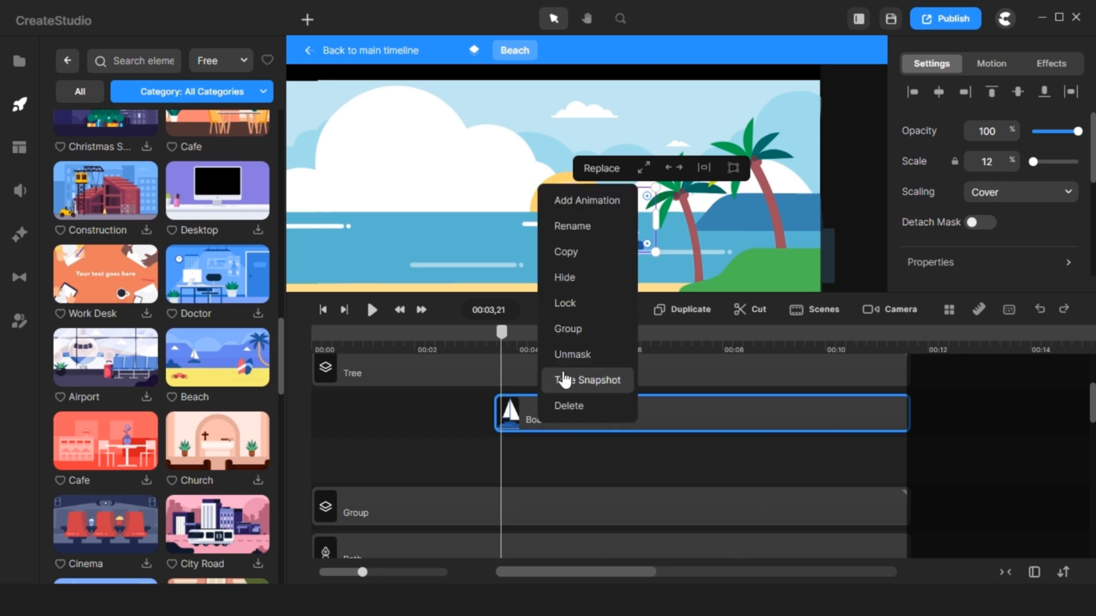
pyautogui.click(587, 198)
pyautogui.click(621, 202)
pyautogui.click(586, 282)
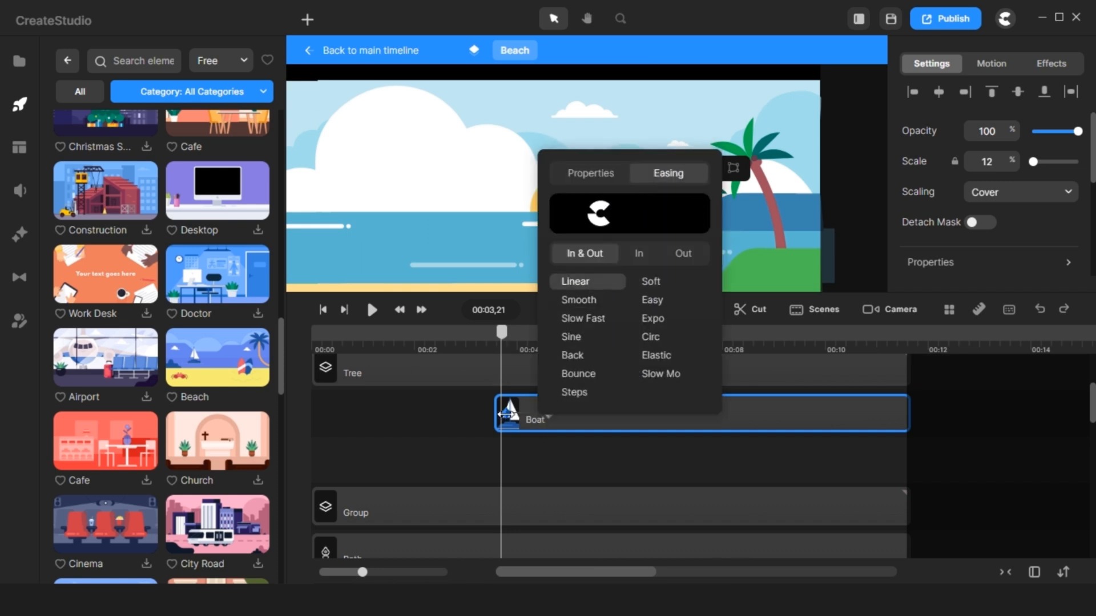
# Step: Stretch the boat's position animation to near its layer's end, move the boat past the palms there, and preview it
pyautogui.click(553, 419)
pyautogui.click(549, 416)
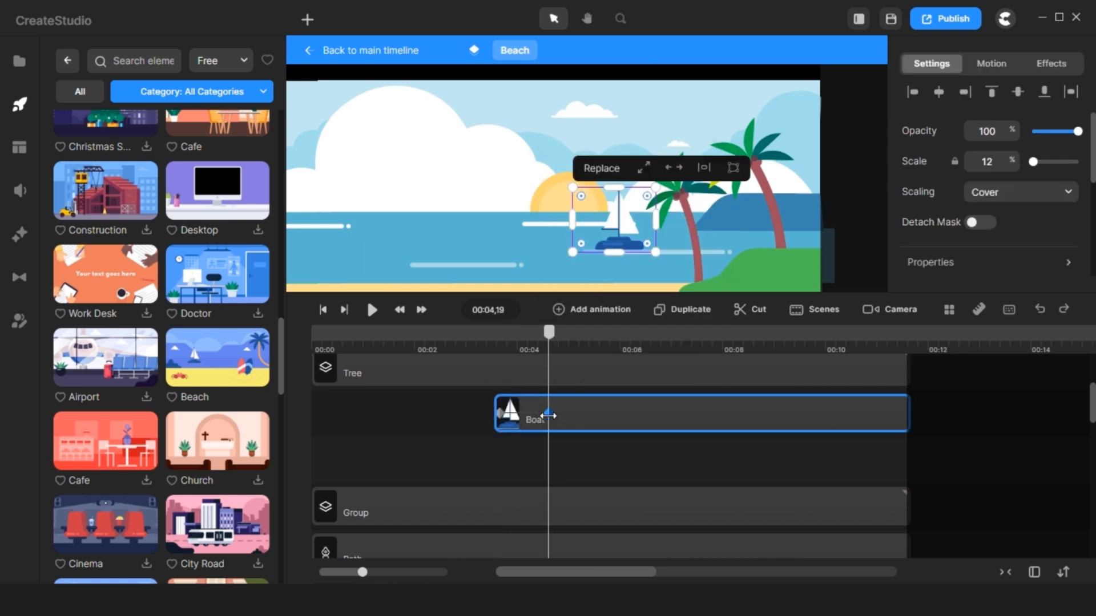
pyautogui.click(900, 415)
pyautogui.moveTo(630, 253); pyautogui.dragTo(860, 245)
pyautogui.moveTo(901, 331); pyautogui.dragTo(482, 331)
pyautogui.press('space')
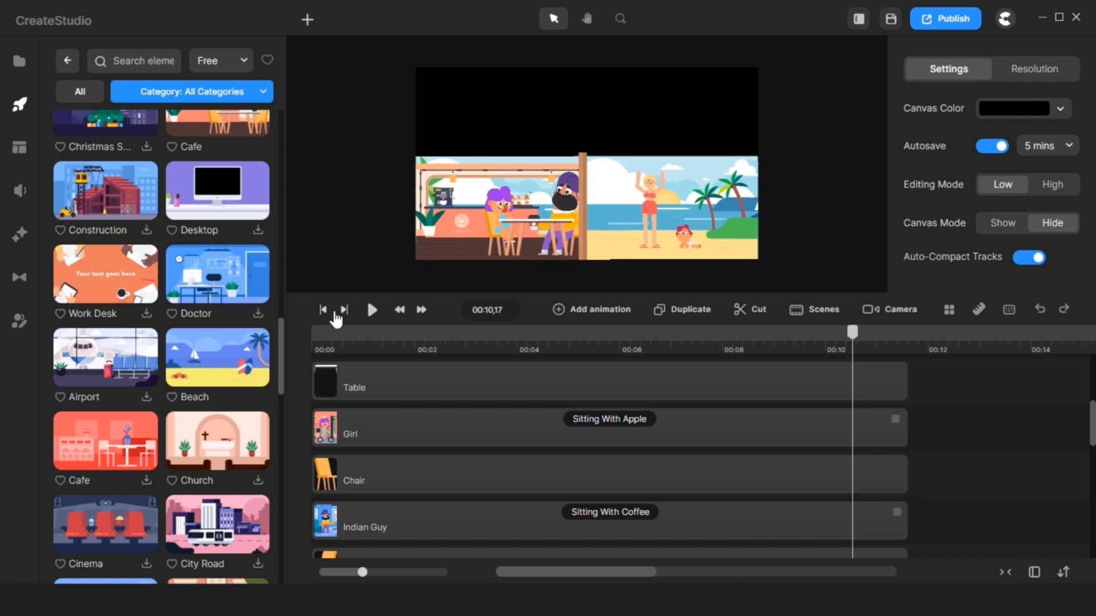
# Step: Play the scene from the start twice to check the camera moves, character actions and sailing boat
pyautogui.click(324, 310)
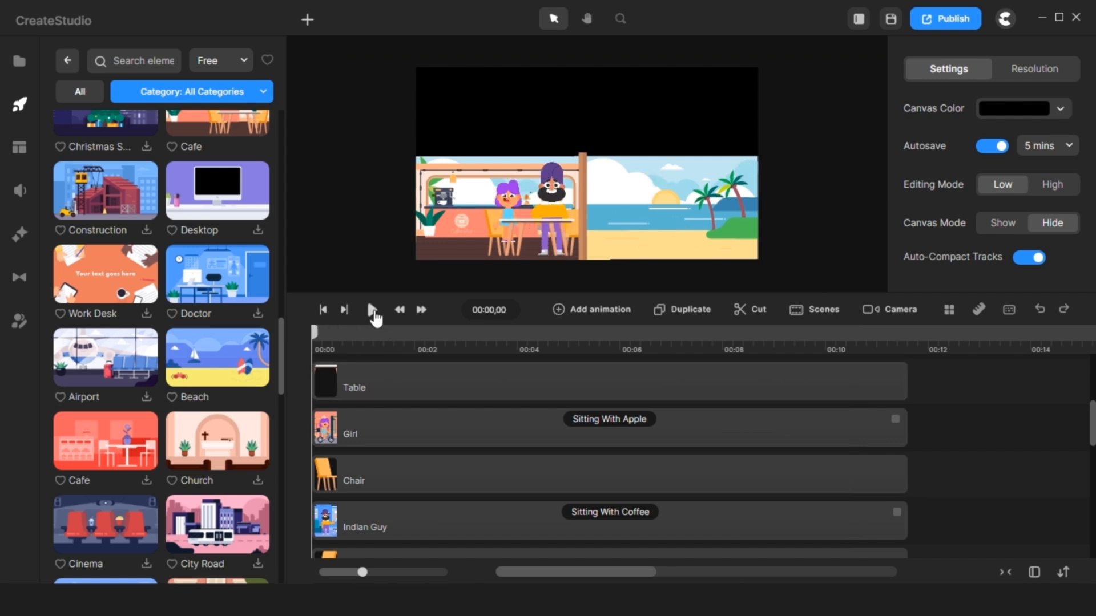
pyautogui.click(373, 310)
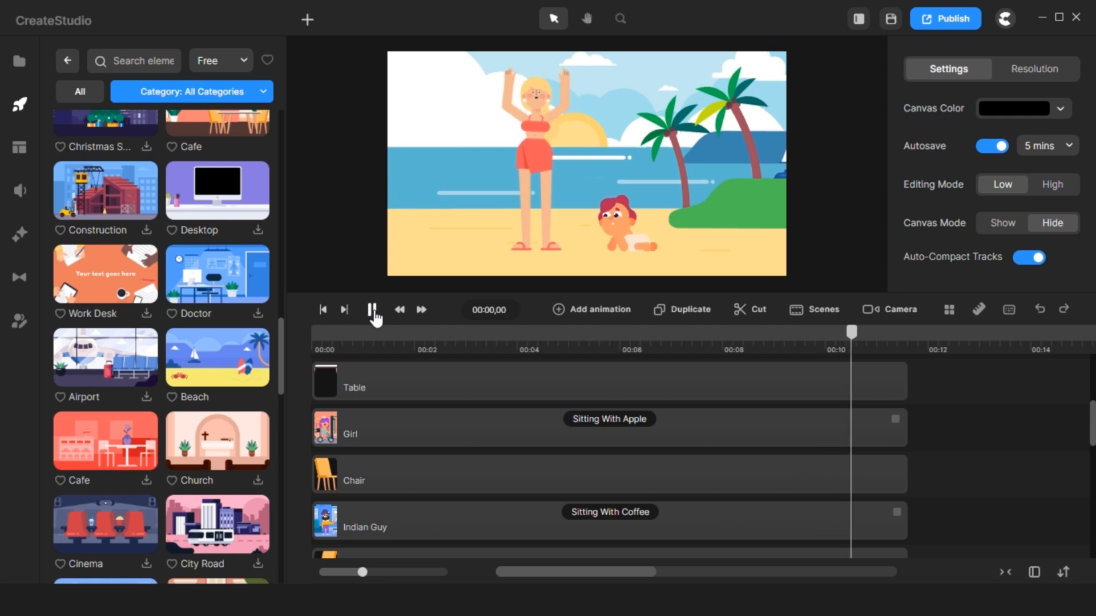
pyautogui.click(373, 313)
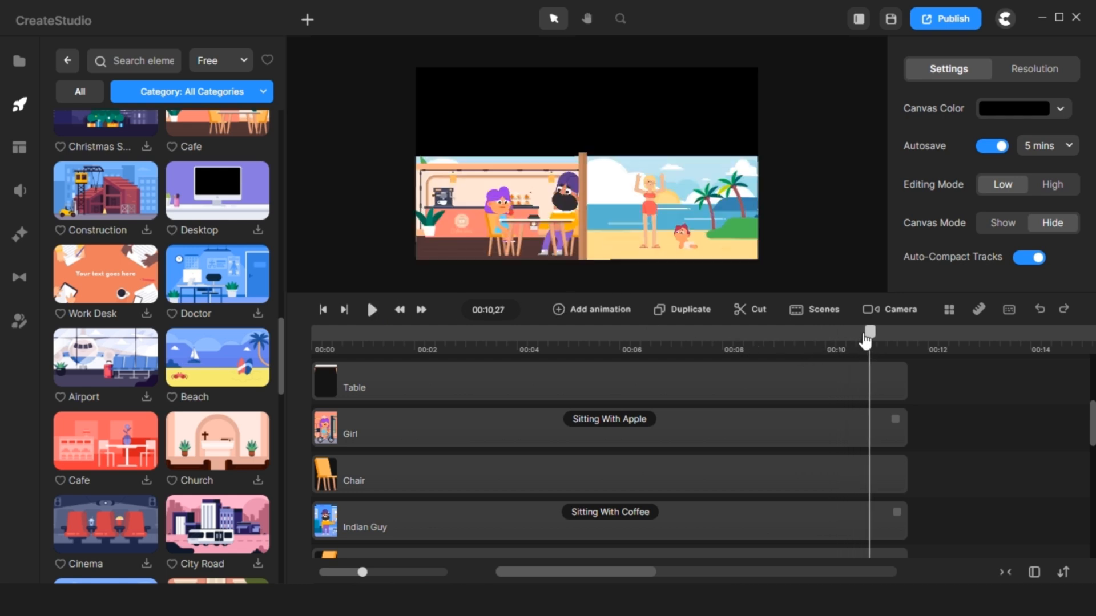
pyautogui.moveTo(866, 339); pyautogui.dragTo(722, 331)
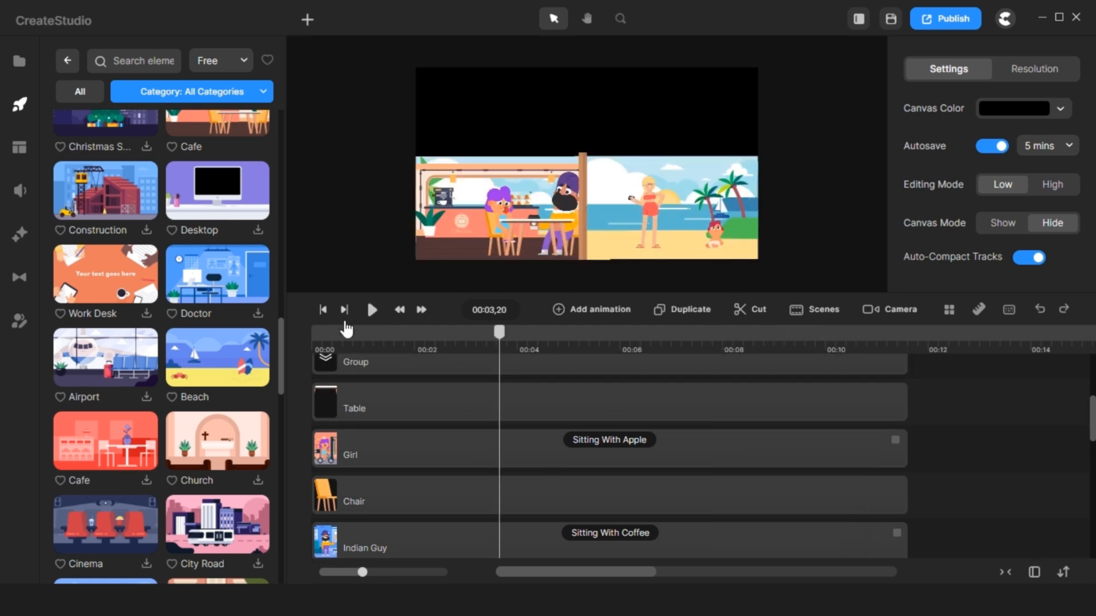
pyautogui.scroll(3, 371, 404)
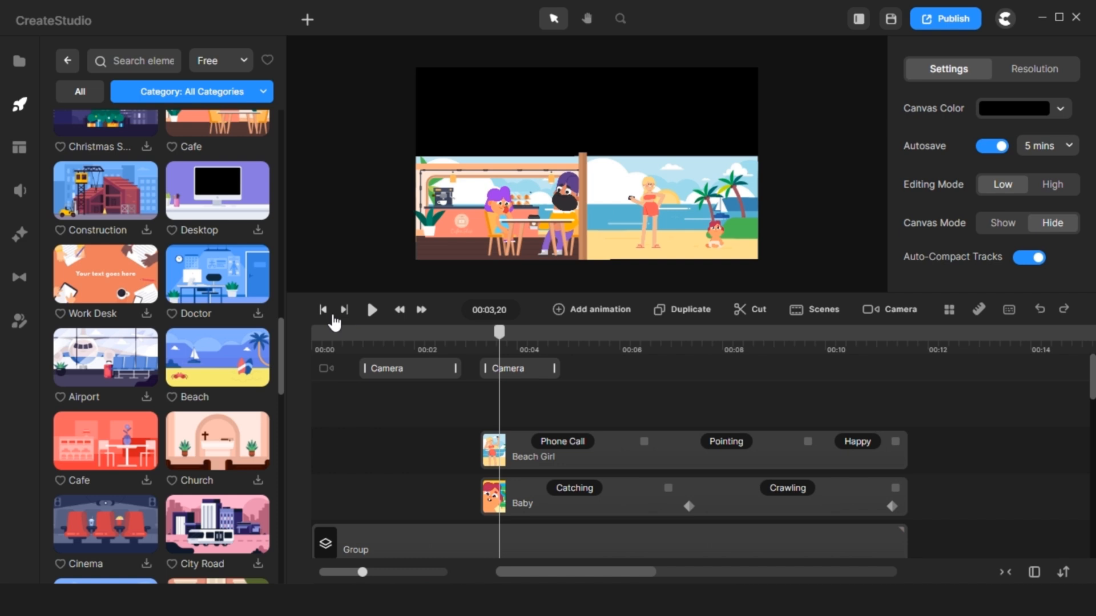
pyautogui.click(323, 309)
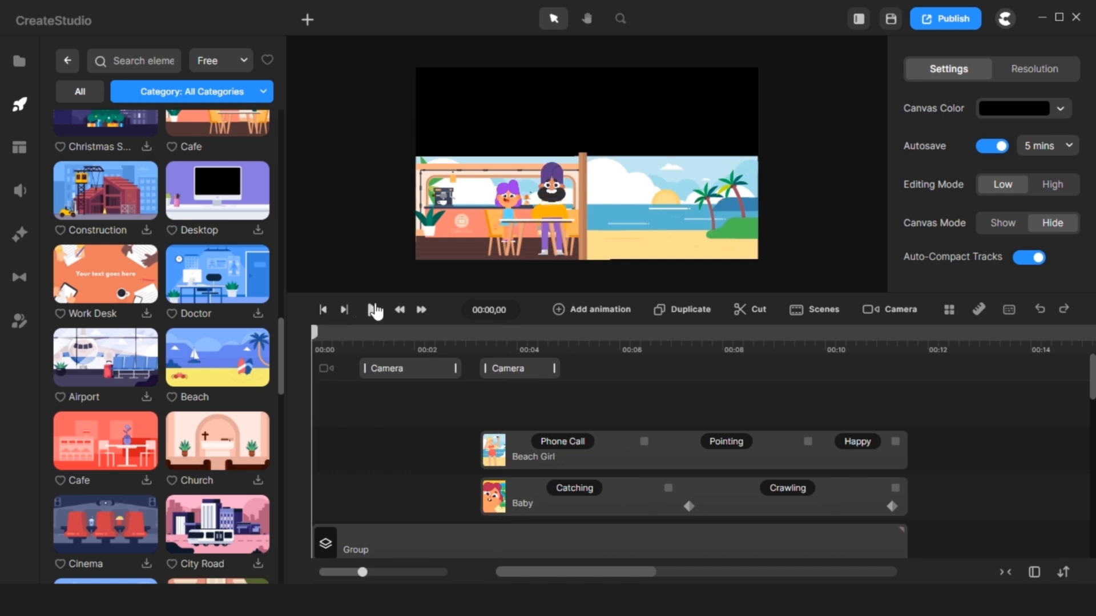
pyautogui.click(373, 310)
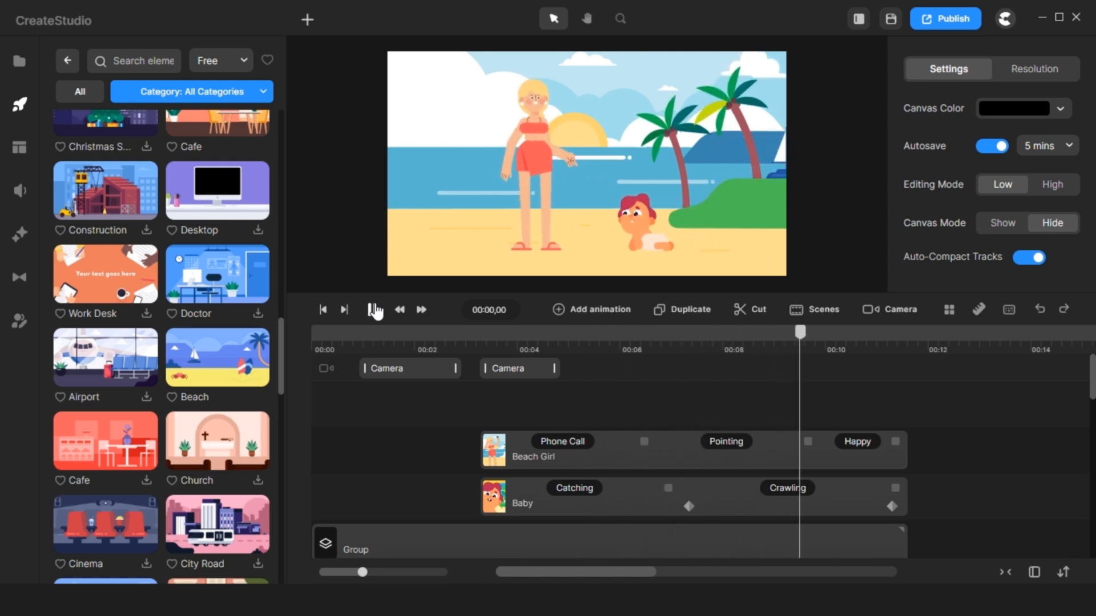
# Step: Duplicate the Baby layer and squash the lower copy vertically so it lies on the sand beneath the baby
pyautogui.rightClick(902, 493)
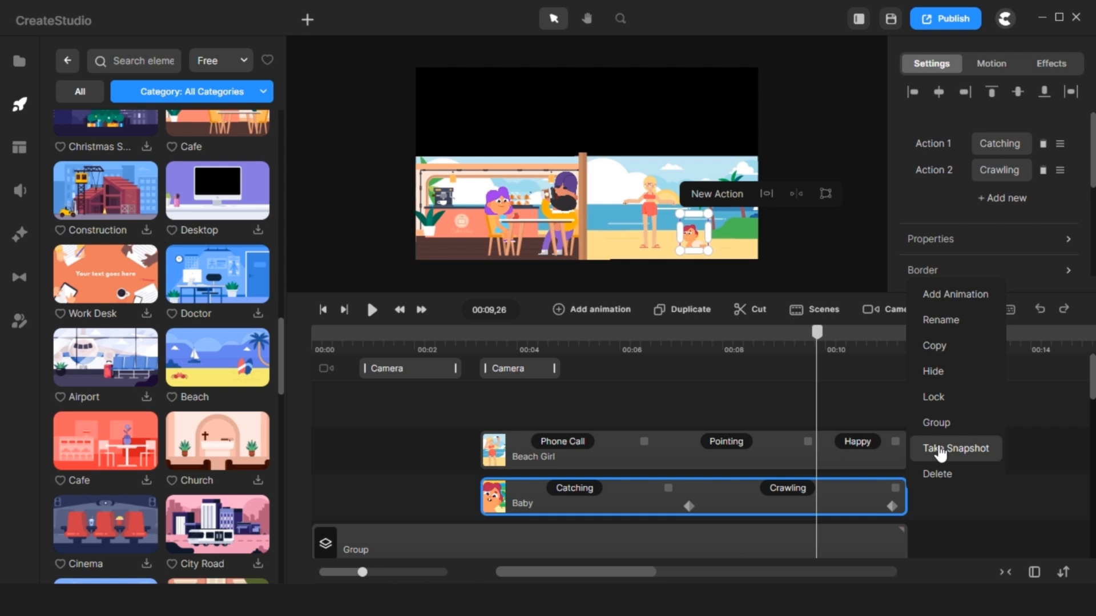
pyautogui.click(945, 500)
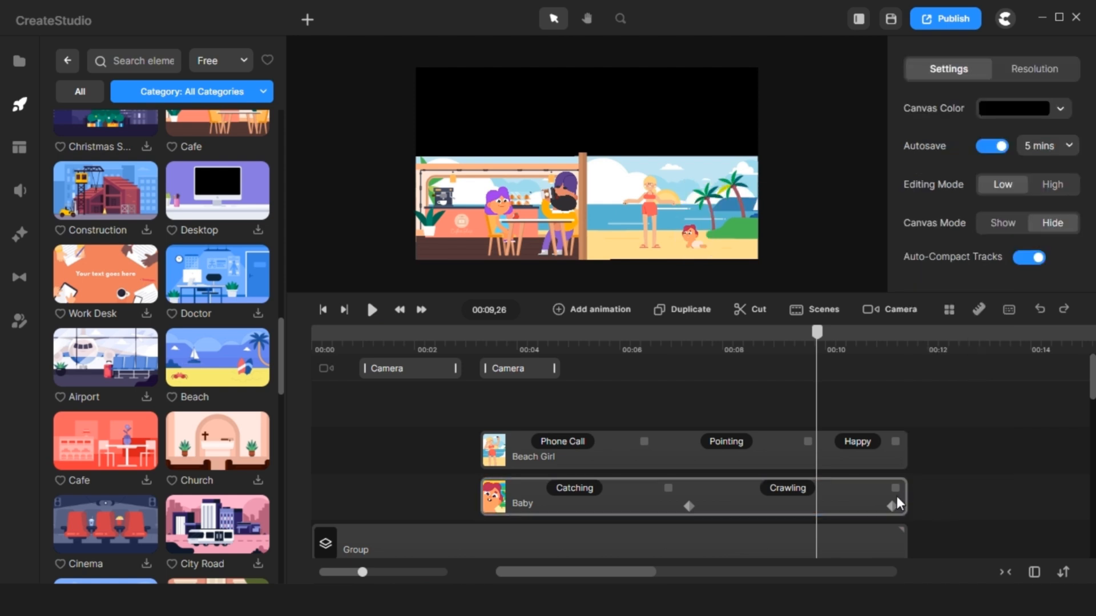
pyautogui.click(650, 500)
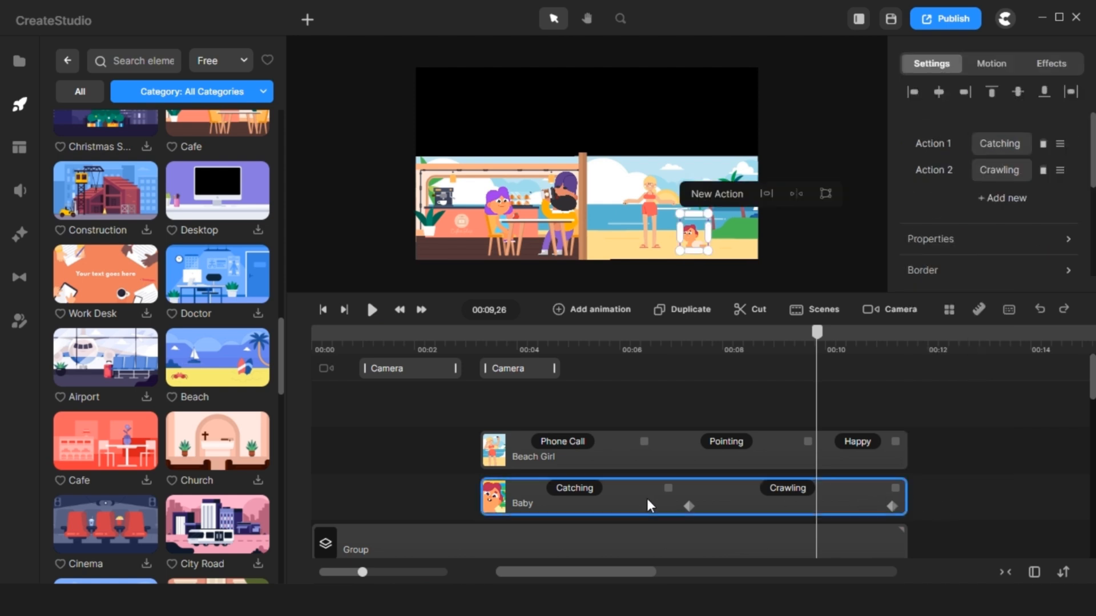
pyautogui.hotkey('ctrl', 'd')
pyautogui.scroll(-2, 646, 499)
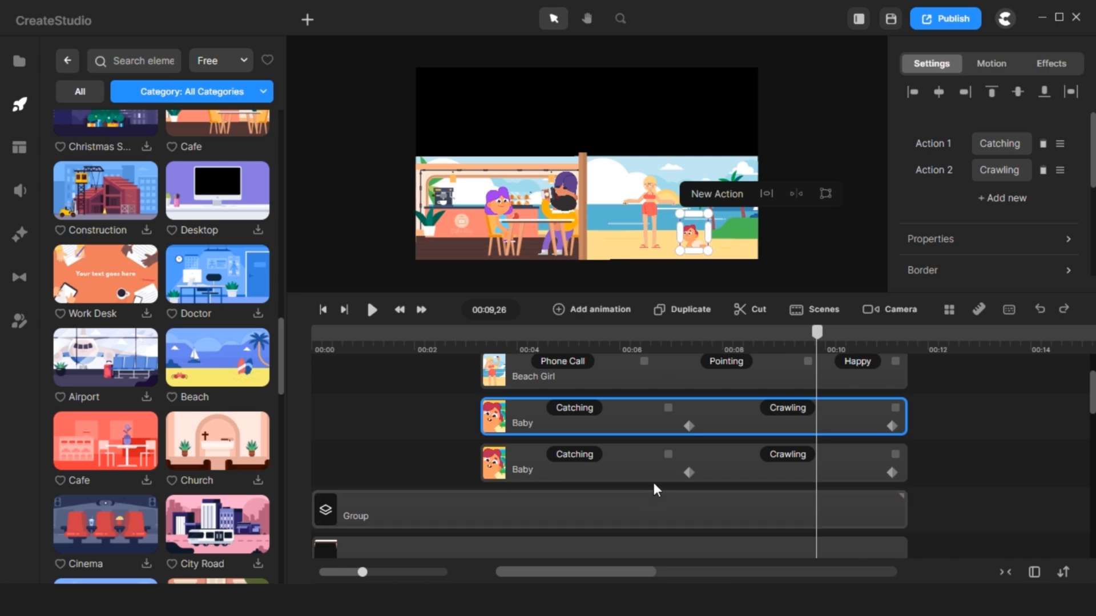
pyautogui.scroll(3, 699, 267)
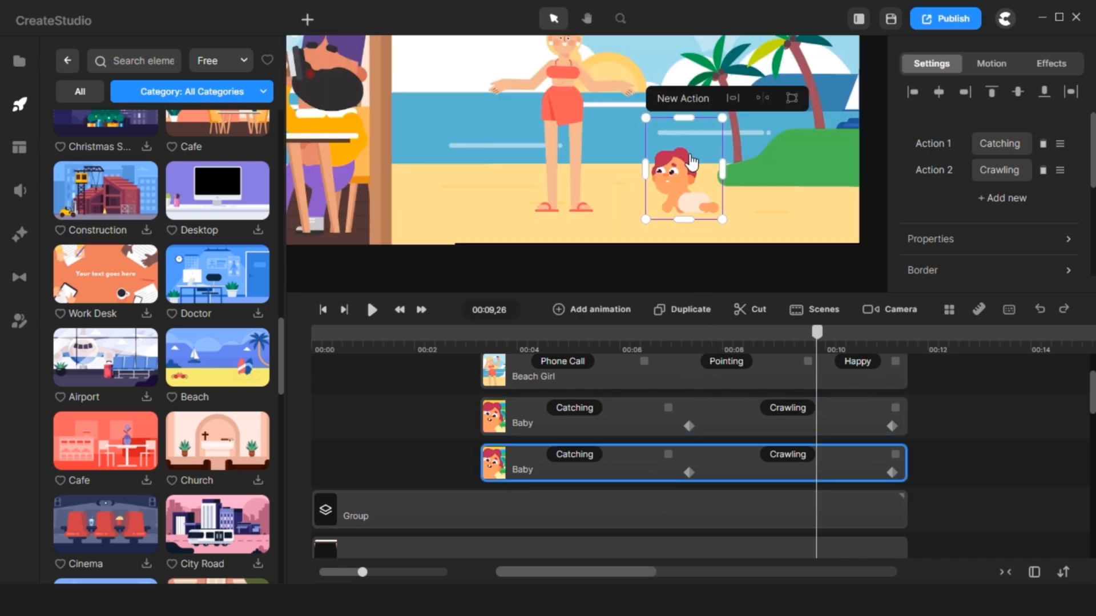
pyautogui.scroll(2, 694, 209)
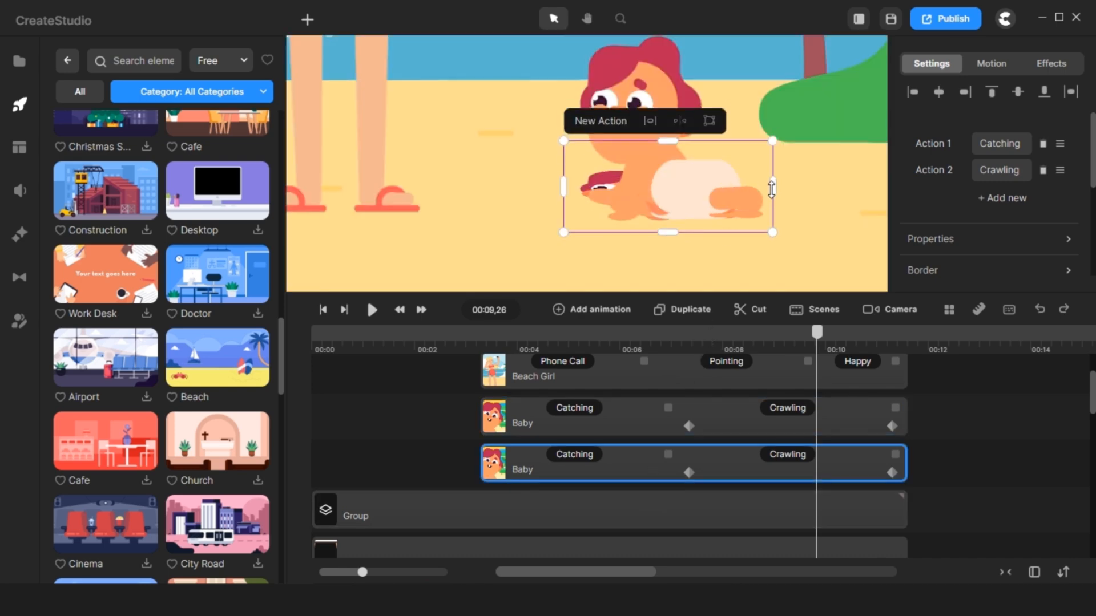
# Step: Apply the Inner Shadow effect in black to the squashed lower Baby copy
pyautogui.click(20, 234)
pyautogui.scroll(-3, 165, 285)
pyautogui.moveTo(217, 405); pyautogui.dragTo(513, 470)
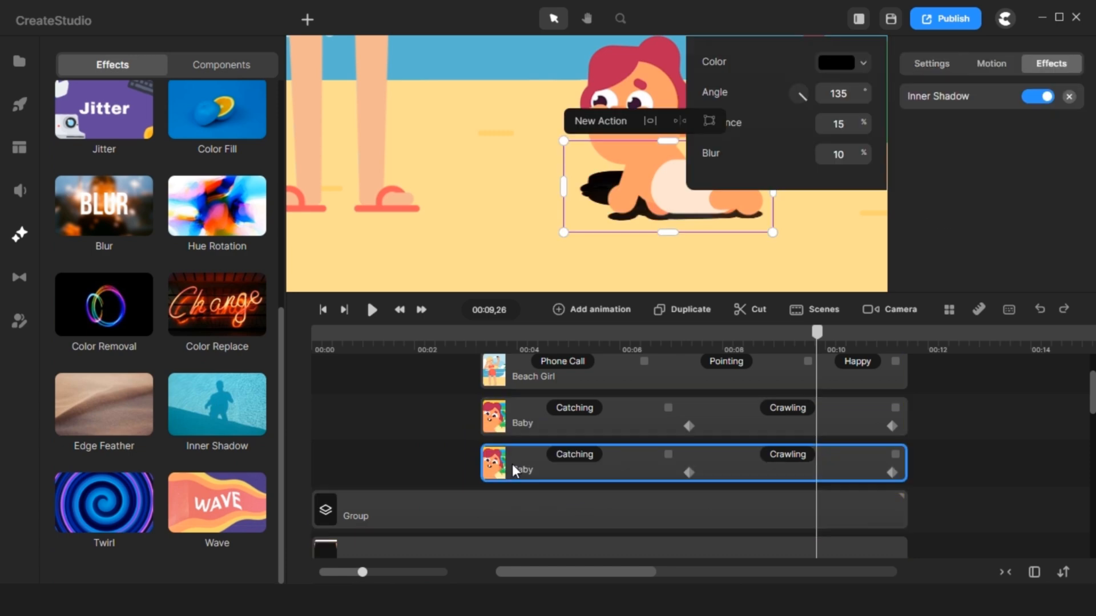
pyautogui.scroll(3, 698, 234)
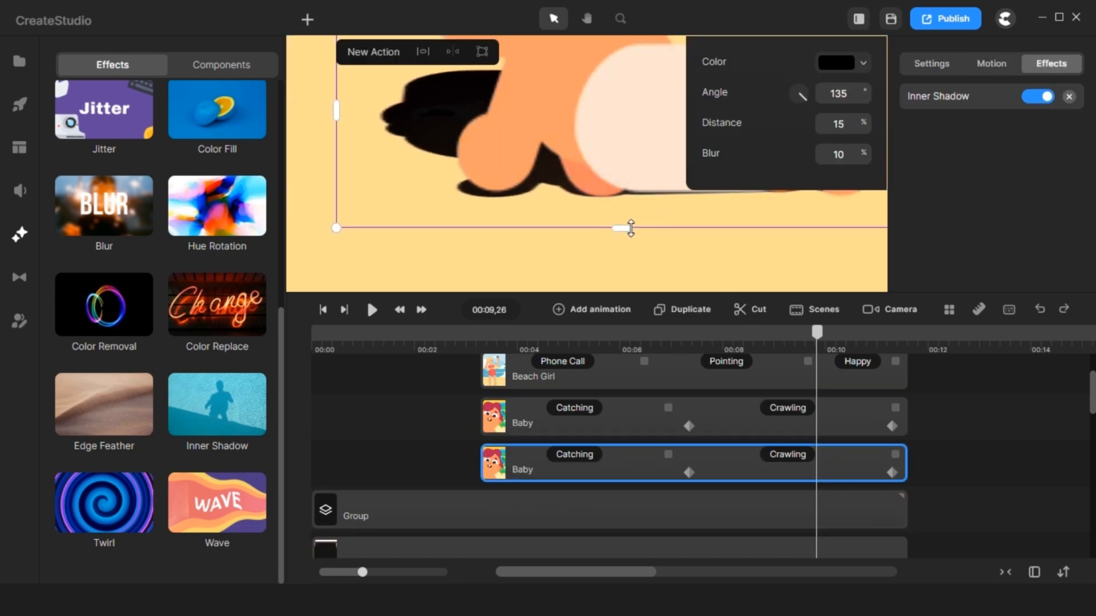
# Step: Apply the Blur effect to the lower Baby copy and adjust its height so the shadow fits under the body
pyautogui.moveTo(100, 217); pyautogui.dragTo(529, 463)
pyautogui.moveTo(858, 64); pyautogui.dragTo(861, 64)
pyautogui.scroll(-3, 570, 196)
pyautogui.moveTo(588, 119); pyautogui.dragTo(591, 161)
pyautogui.scroll(3, 595, 179)
pyautogui.moveTo(573, 253); pyautogui.dragTo(575, 243)
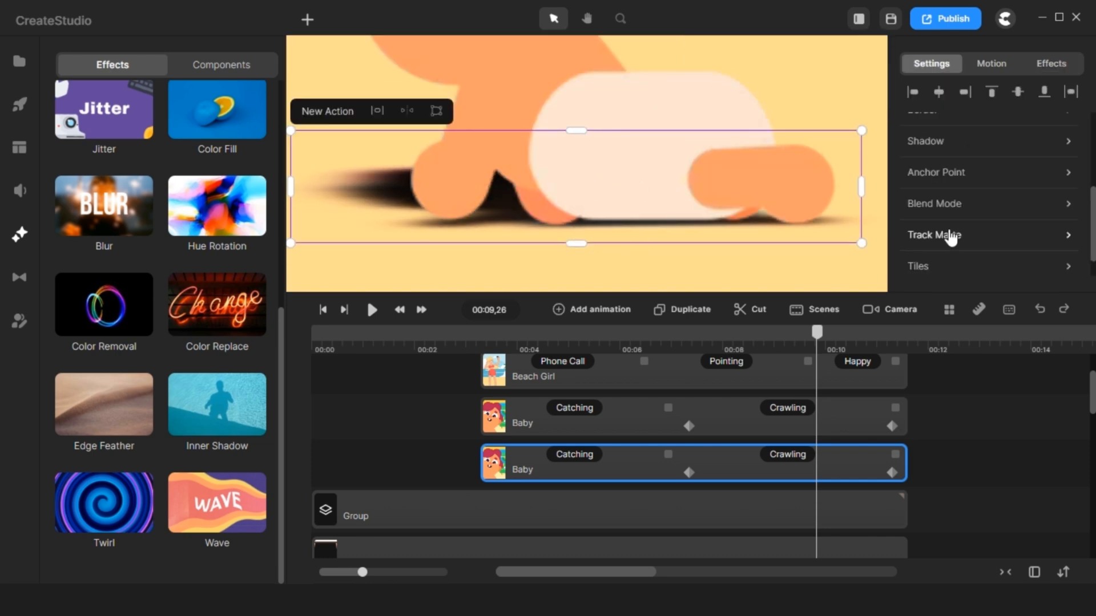
# Step: Set the baby shadow copy's blend mode to Darken and its opacity to 60%
pyautogui.click(955, 213)
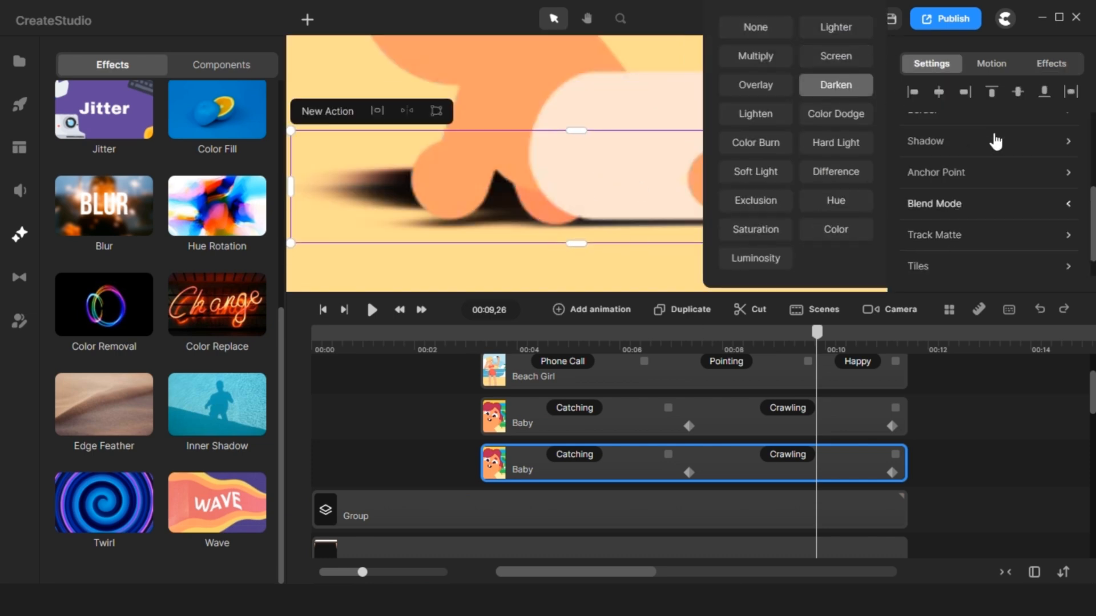
pyautogui.scroll(3, 982, 178)
pyautogui.click(942, 161)
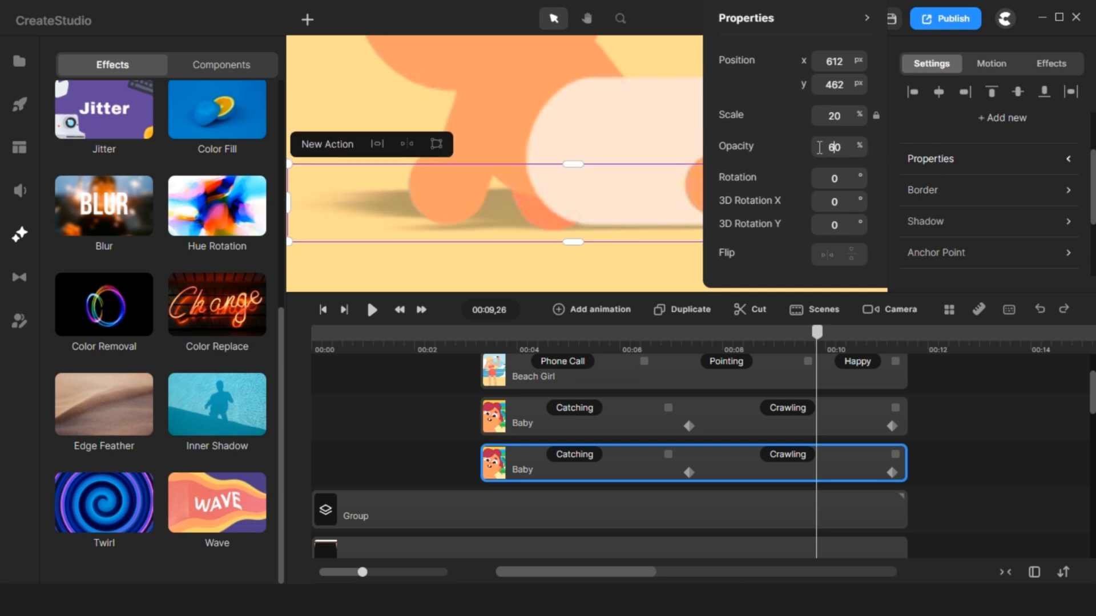
pyautogui.click(833, 116)
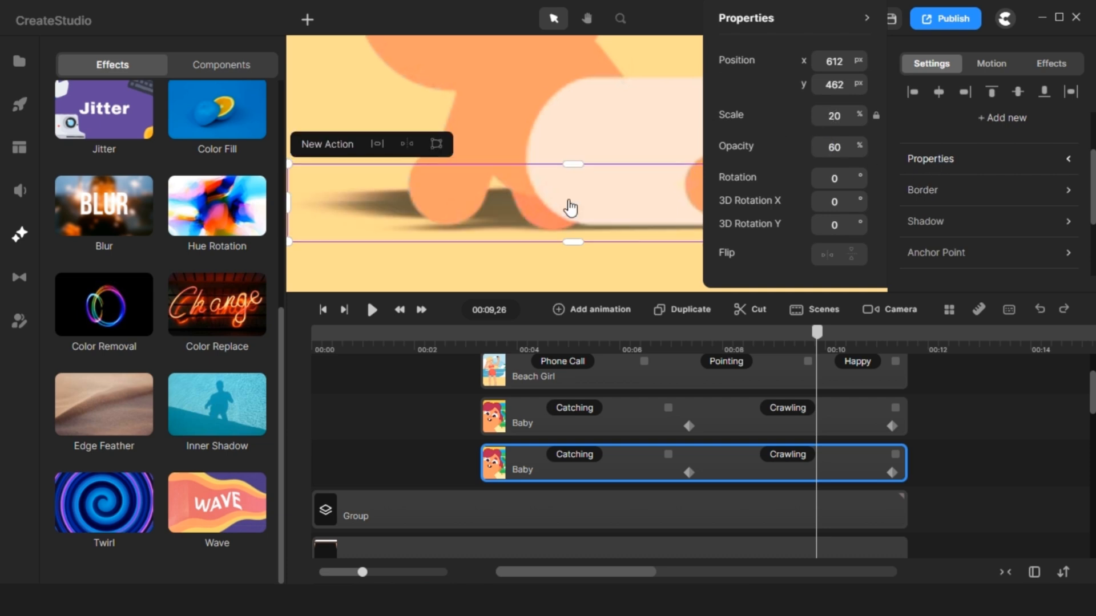
# Step: Make a matching flattened ground shadow from a Beach Girl copy and reduce its height slightly at about 00:09,11
pyautogui.scroll(-10, 565, 204)
pyautogui.moveTo(680, 335); pyautogui.dragTo(793, 338)
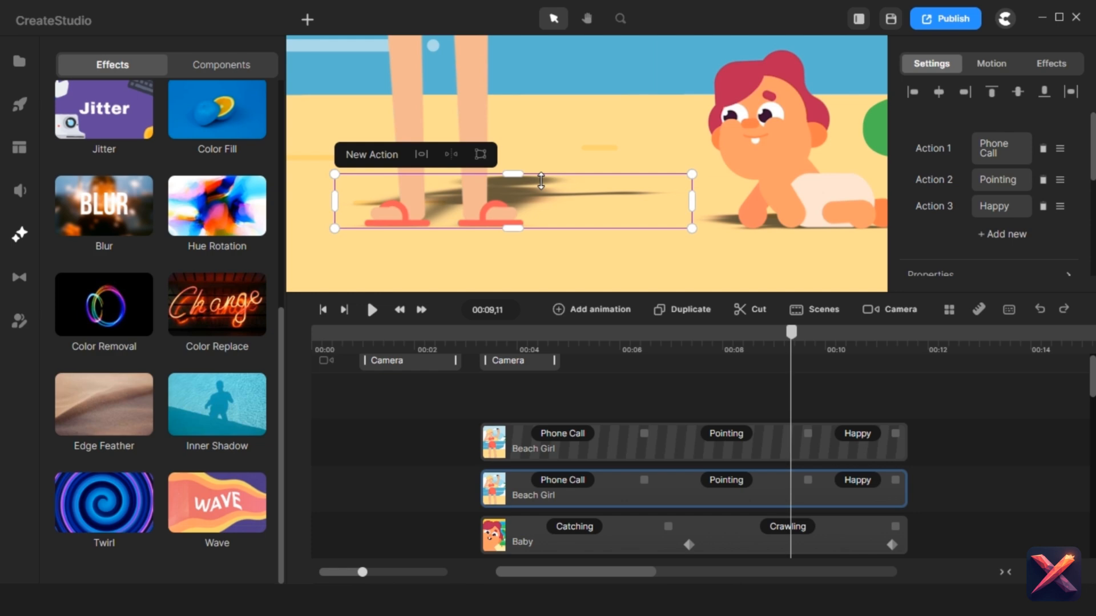
pyautogui.moveTo(523, 173); pyautogui.dragTo(516, 183)
pyautogui.click(414, 464)
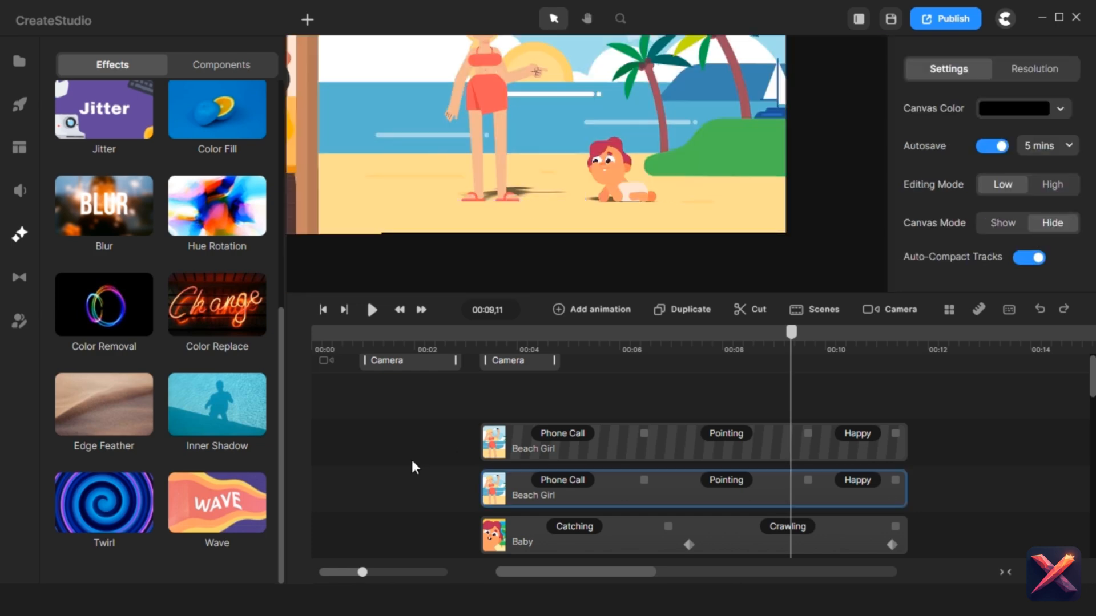
# Step: Open the left palm's Tree group inside the Beach group
pyautogui.scroll(-5, 546, 133)
pyautogui.press('space')
pyautogui.moveTo(545, 133); pyautogui.dragTo(656, 178)
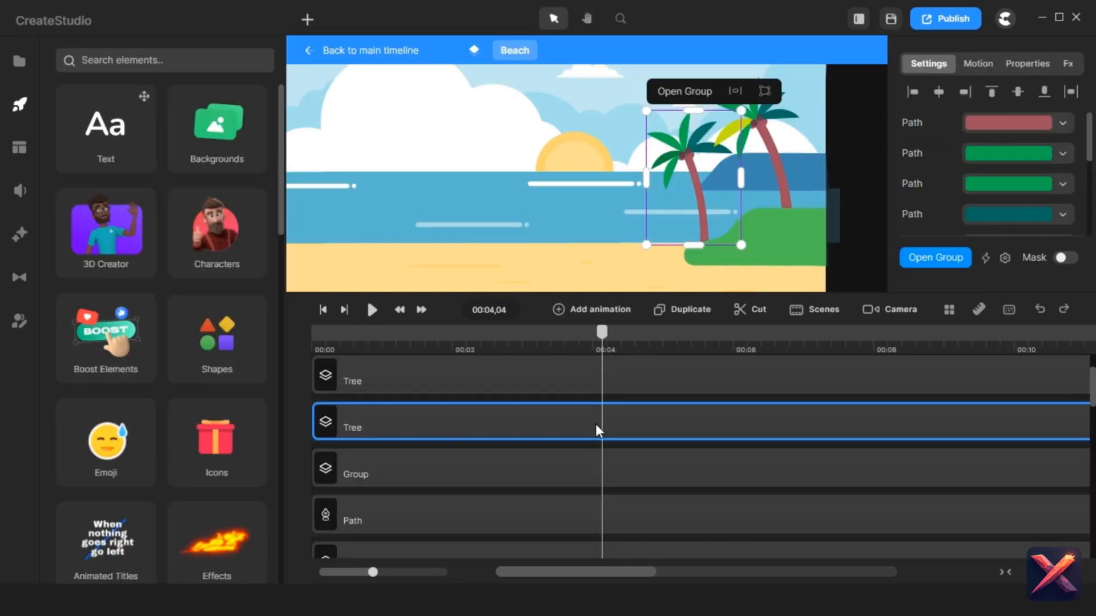
pyautogui.doubleClick(617, 420)
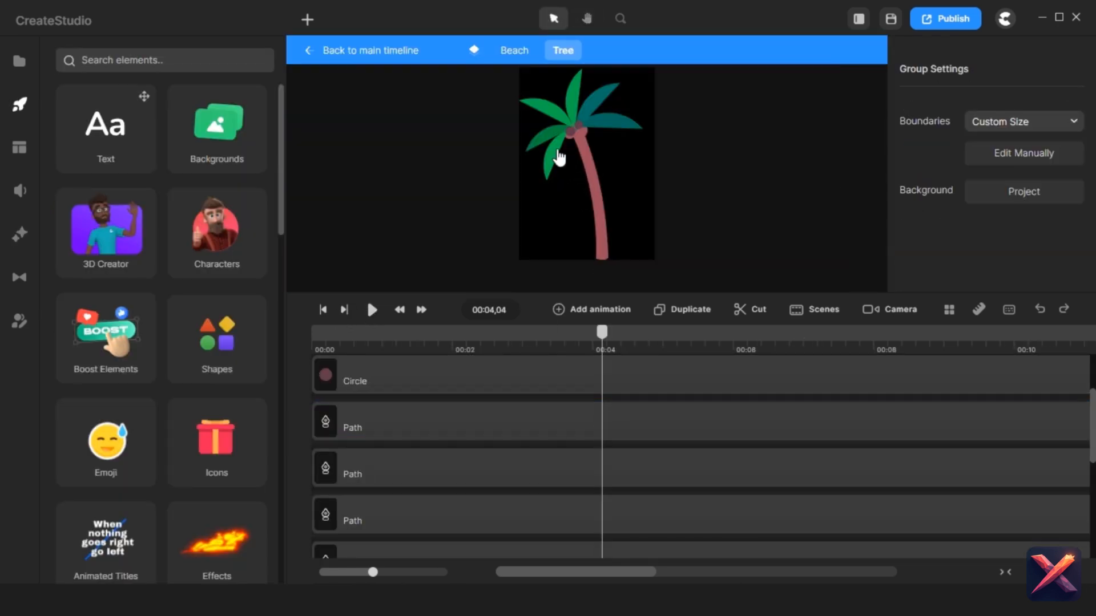
# Step: Add a Rotation animation to the palm's left leaf from about 00:04,04 to 00:07,19 and tilt the leaf slightly at its end
pyautogui.click(557, 150)
pyautogui.click(642, 425)
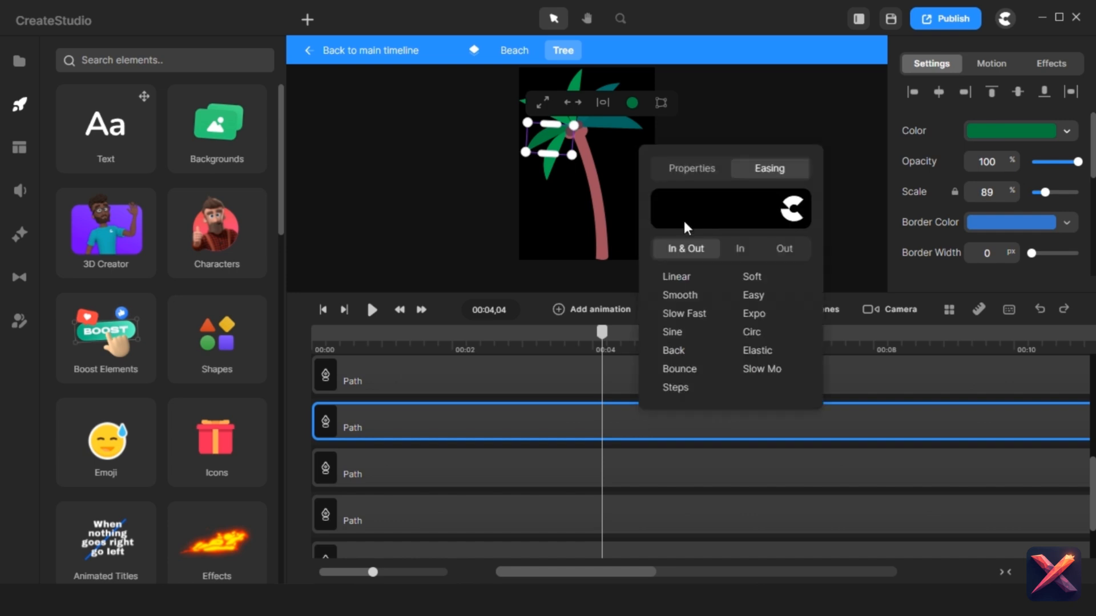
pyautogui.click(692, 171)
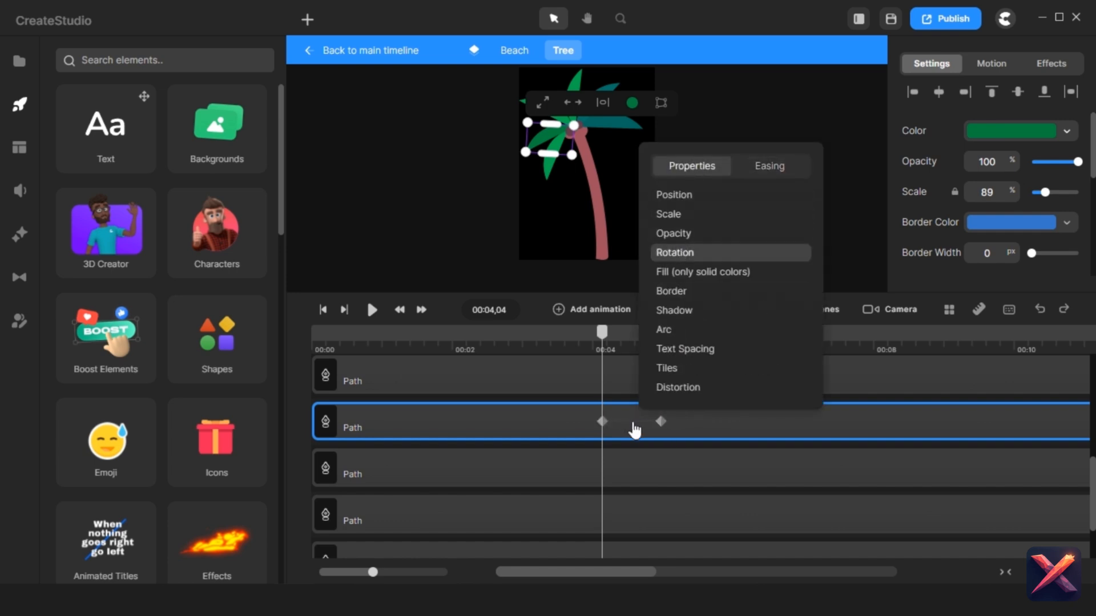
pyautogui.moveTo(372, 571); pyautogui.dragTo(365, 569)
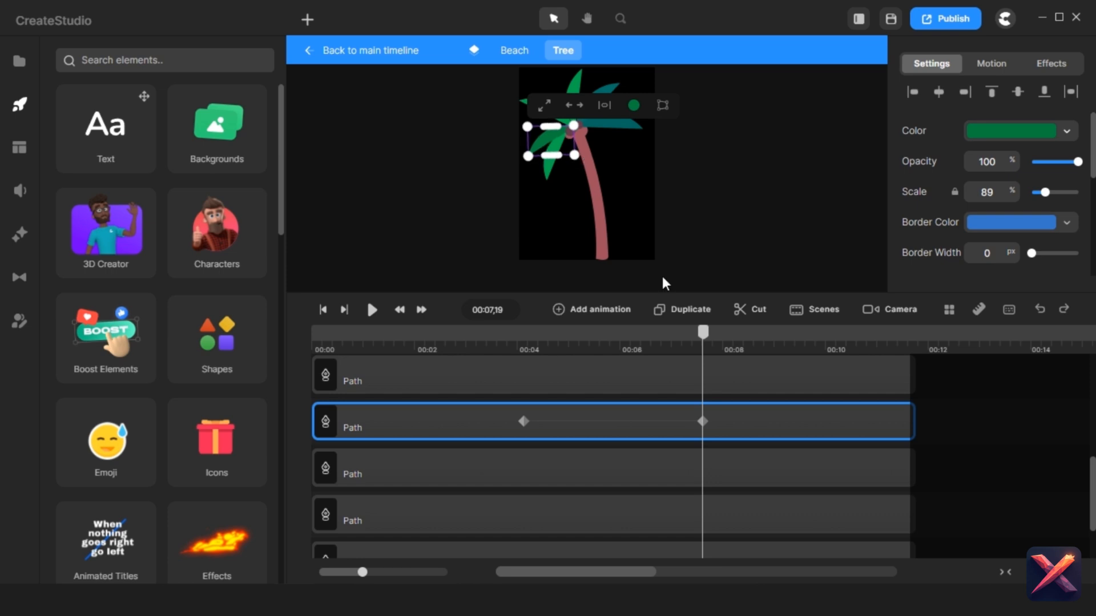
# Step: Add a second Rotation animation with Linear easing to the leaf from about 00:07,19 to 00:11,17 and rotate the leaf back
pyautogui.rightClick(753, 420)
pyautogui.click(790, 221)
pyautogui.click(788, 249)
pyautogui.click(862, 168)
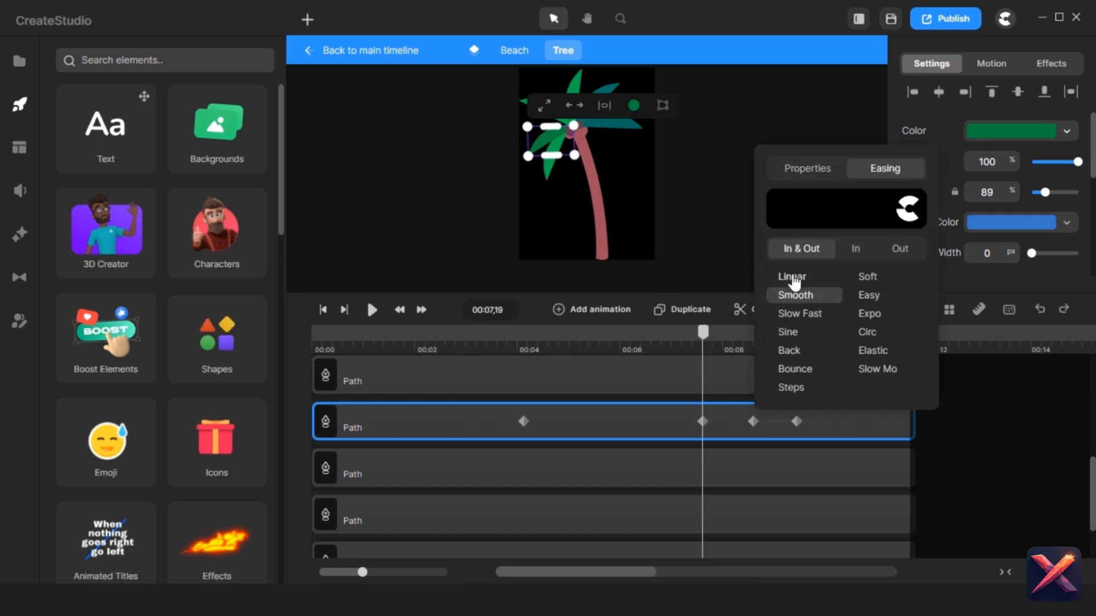
pyautogui.click(793, 277)
pyautogui.moveTo(754, 422); pyautogui.dragTo(705, 422)
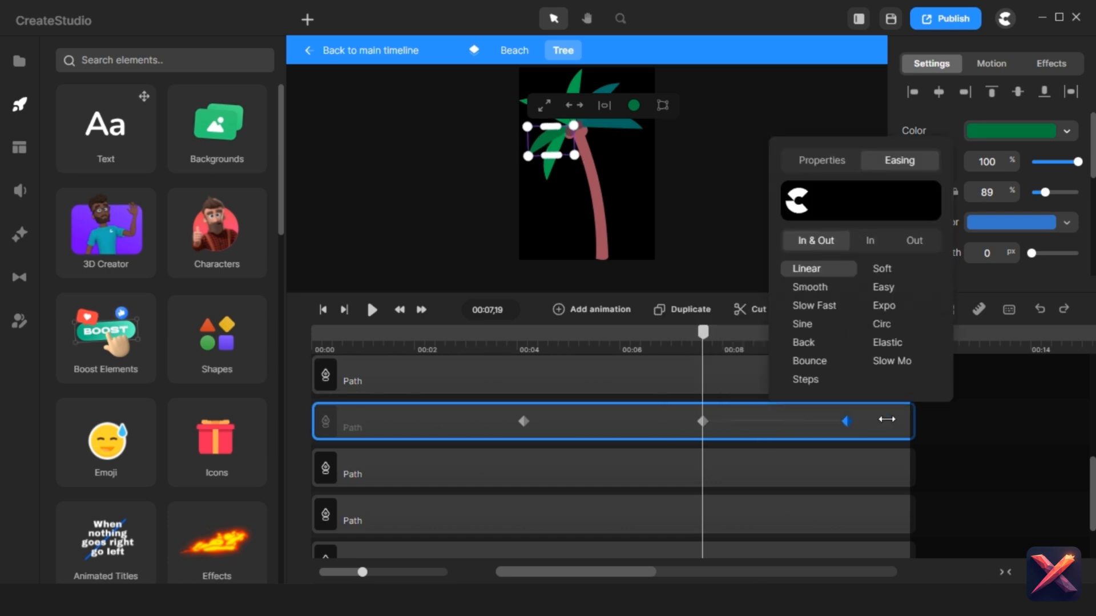
pyautogui.moveTo(903, 422); pyautogui.dragTo(904, 422)
pyautogui.click(529, 170)
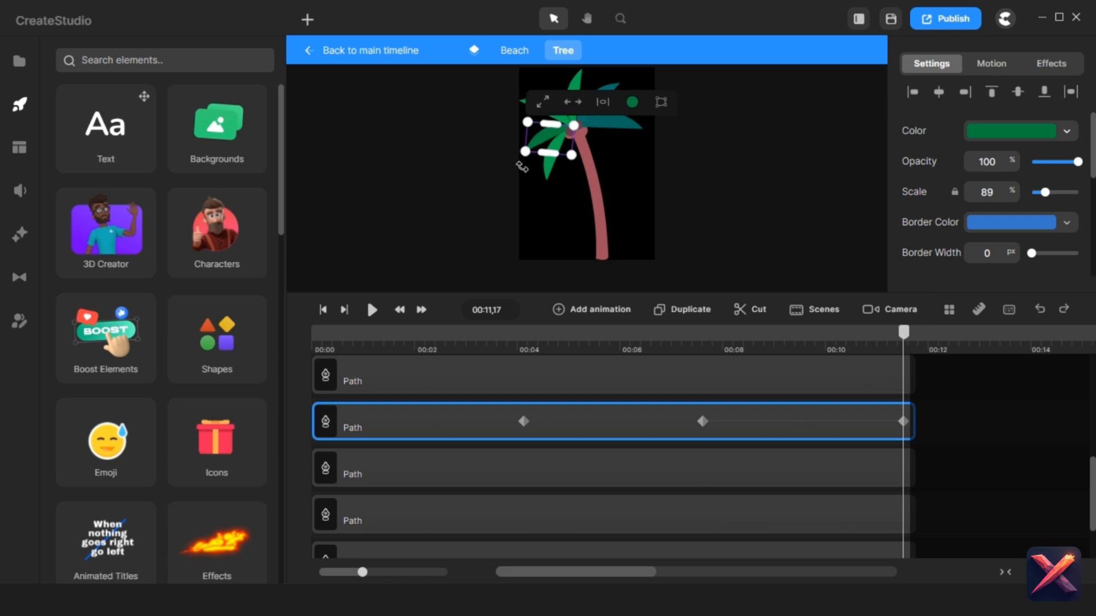
# Step: Return to the main timeline and play the full scene from the start
pyautogui.click(626, 475)
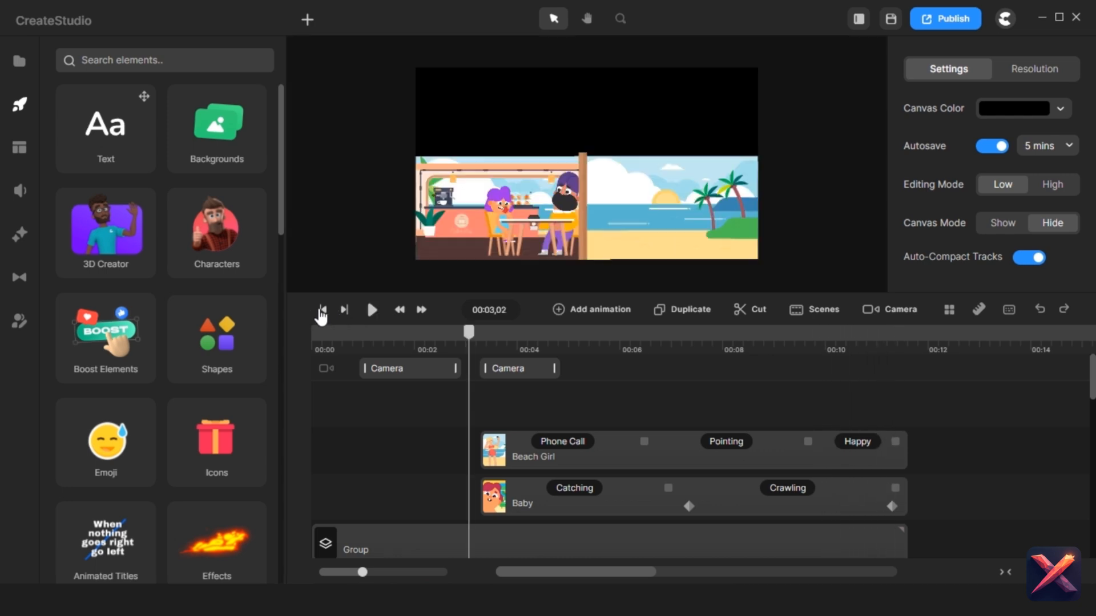
pyautogui.click(322, 311)
pyautogui.click(371, 310)
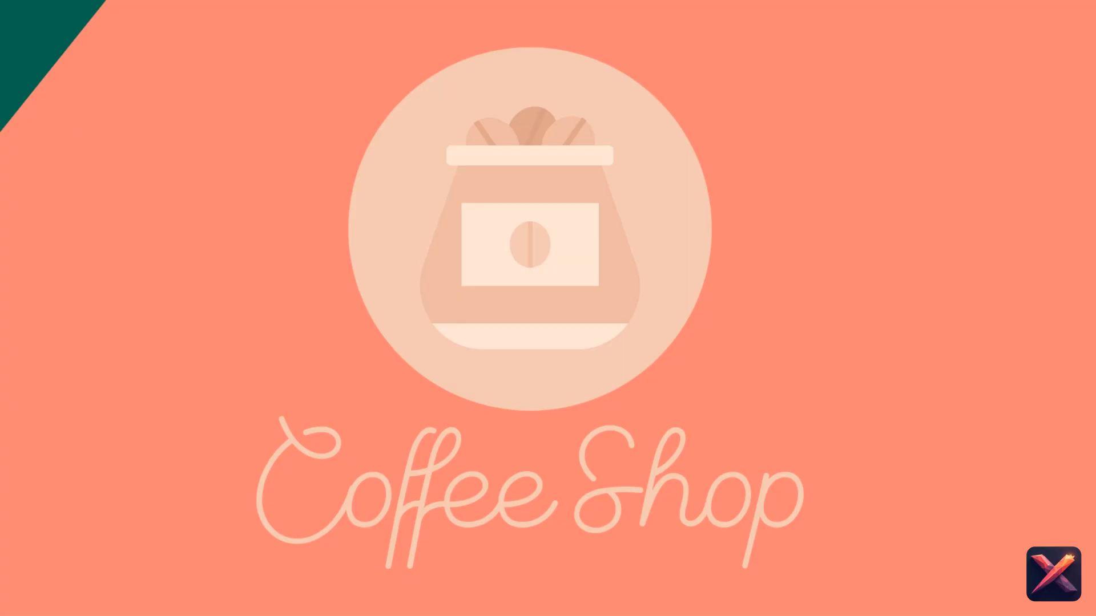